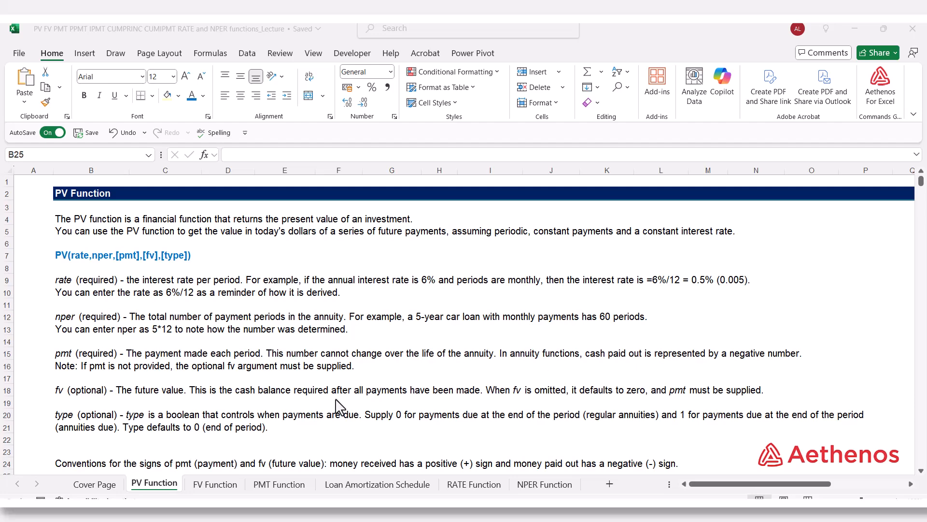
- Read through the PV function's argument descriptions, sign conventions and practice questions, and check the yearly interest rate cell
scroll(338, 405, down, 5)
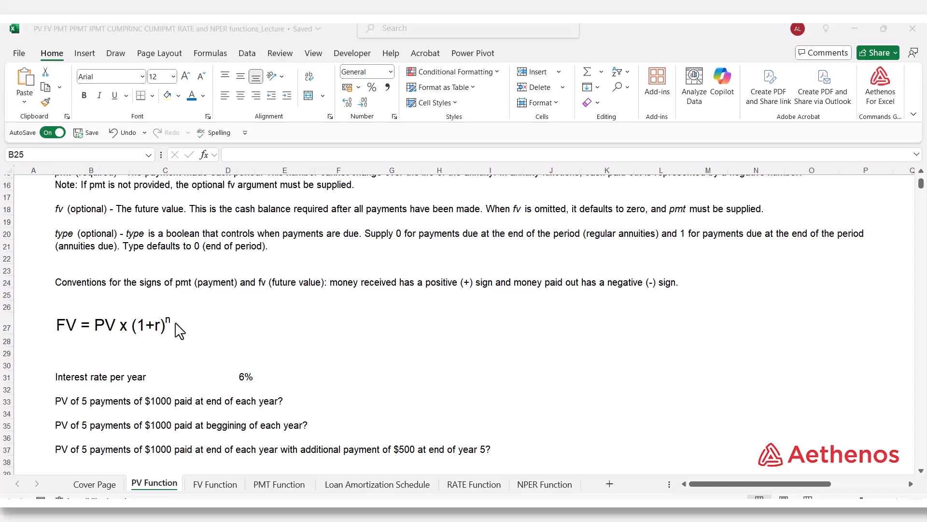
scroll(121, 290, up, 5)
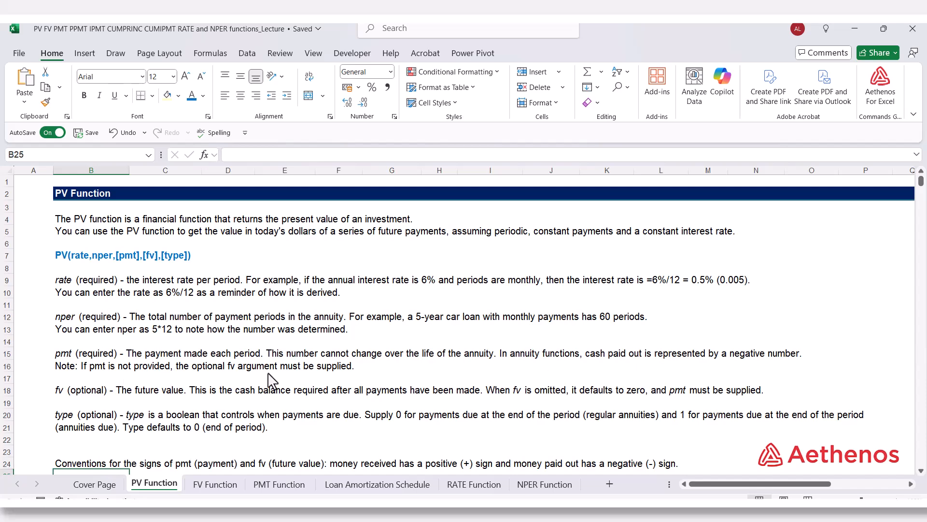
scroll(269, 374, down, 2)
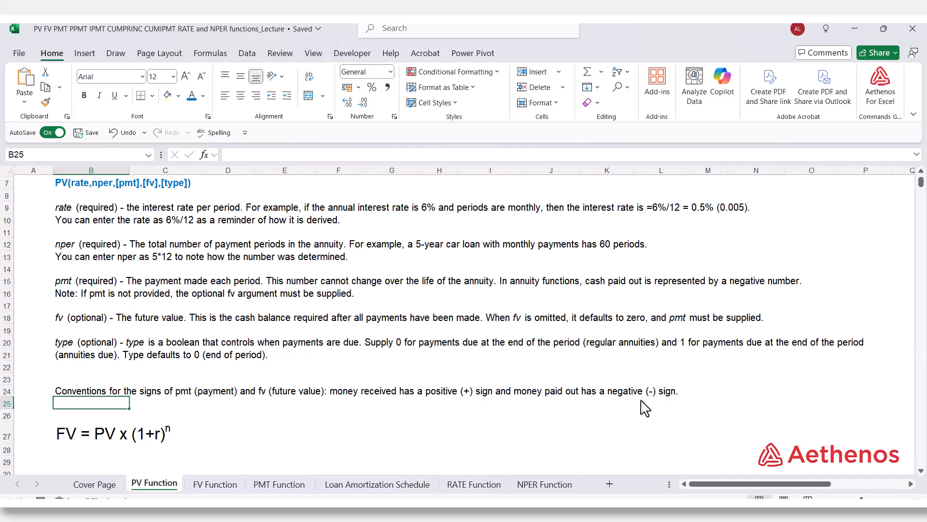
scroll(645, 408, down, 5)
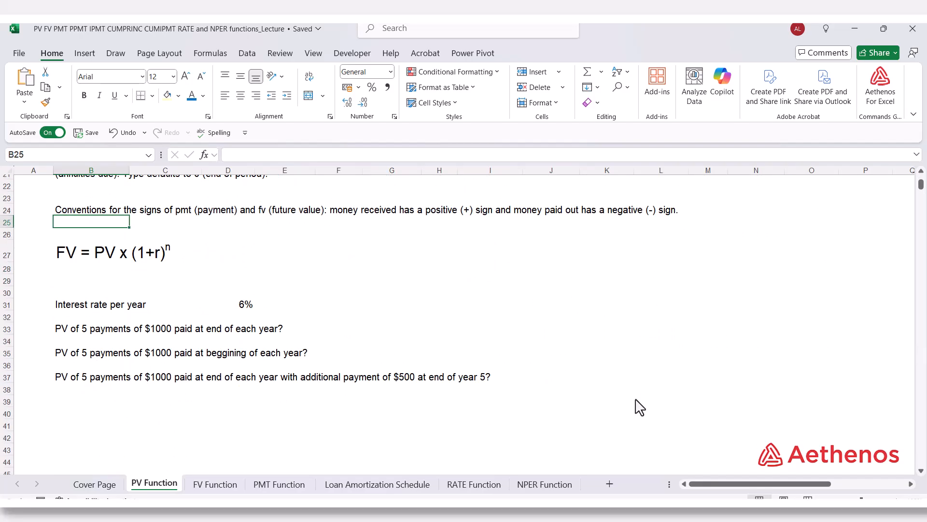
click(132, 305)
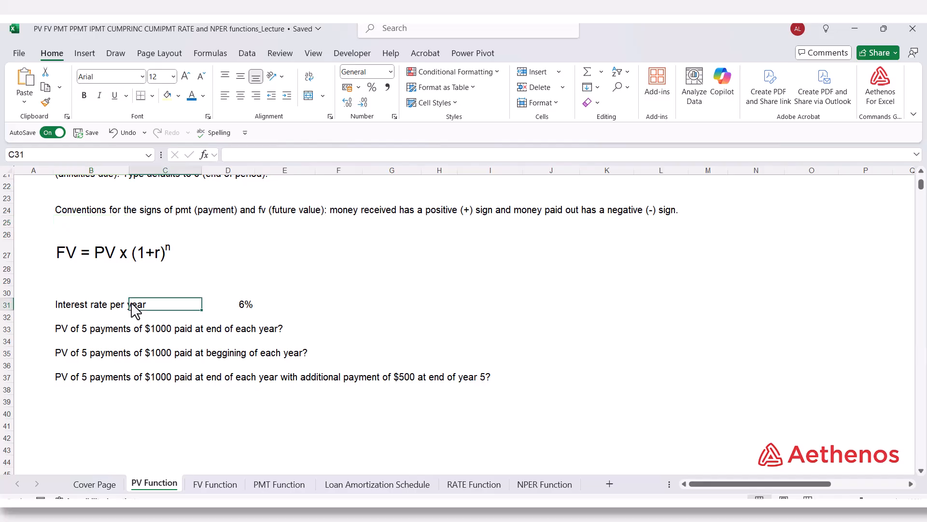
click(220, 309)
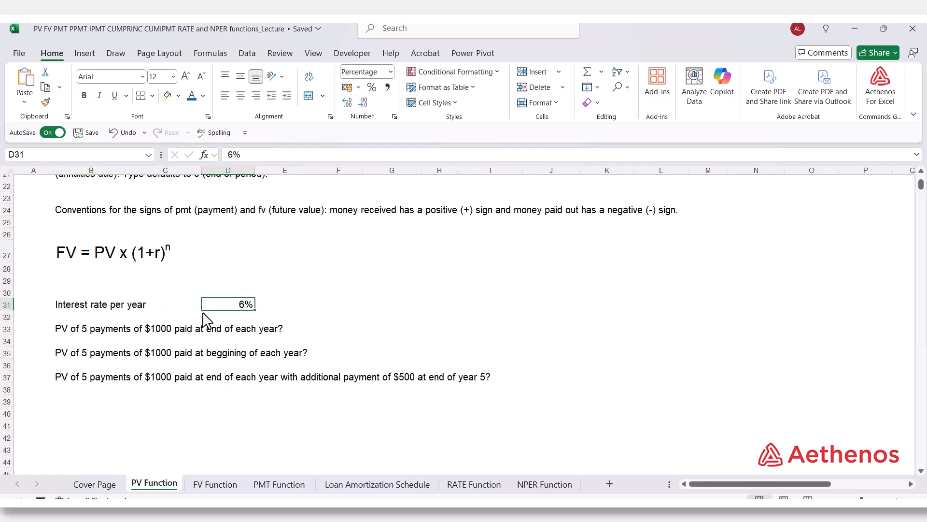
- Calculate the present value of five $1000 end-of-year payments in F33 with =PV(D31,5,-1000,0,0)
key(Down)
key(Down)
key(Right)
key(Right)
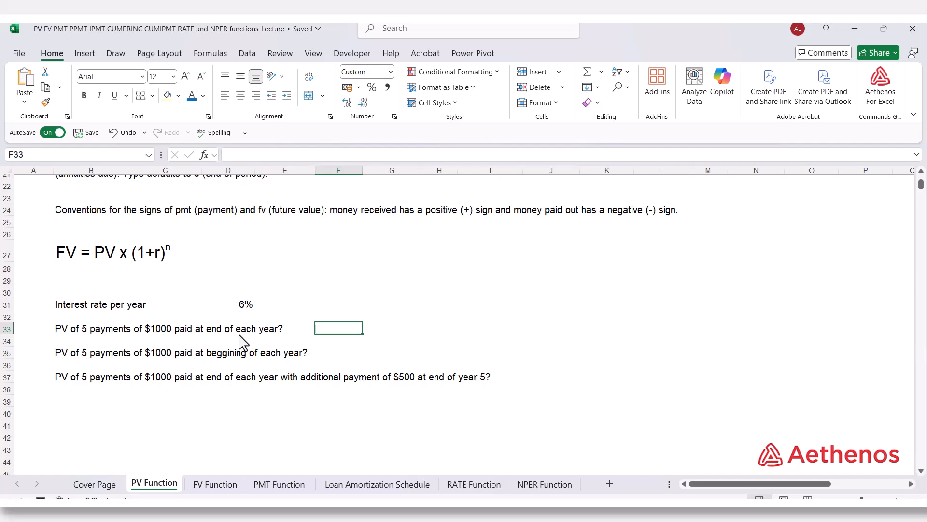
text(=)
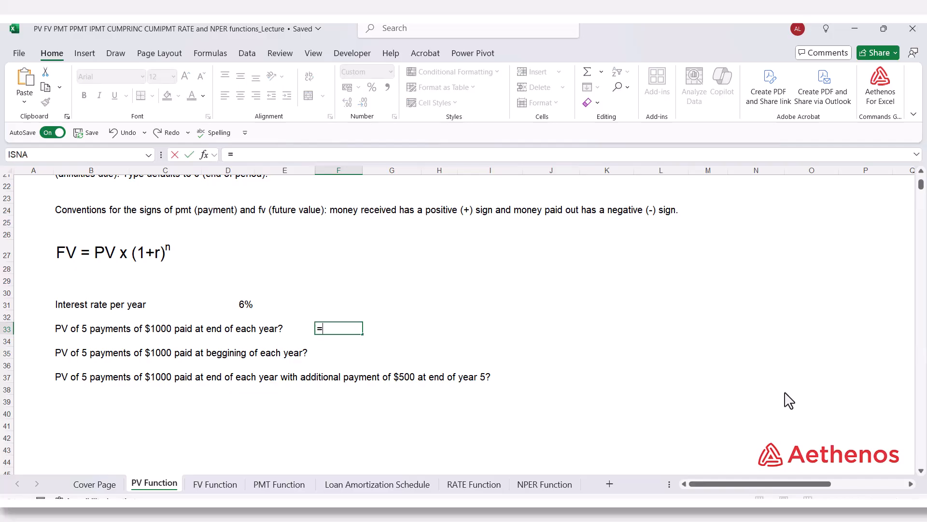
text(pv)
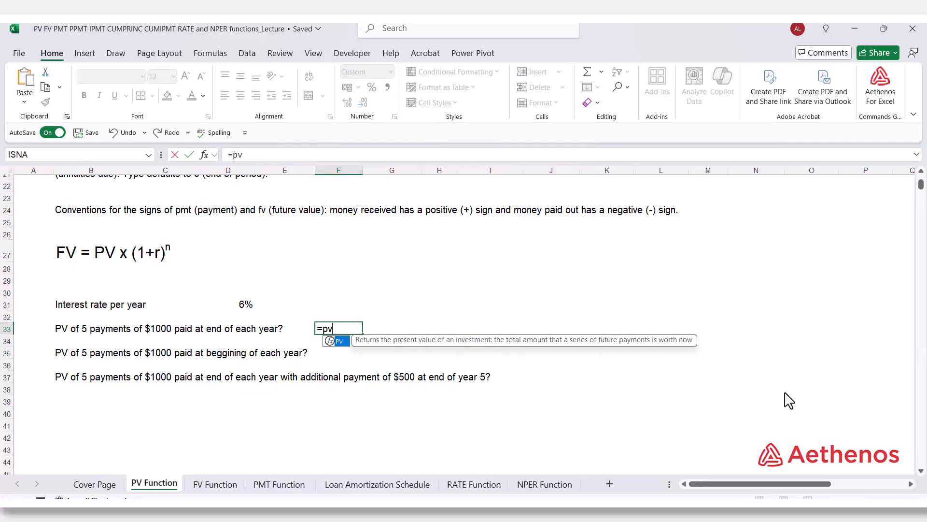
key(Tab)
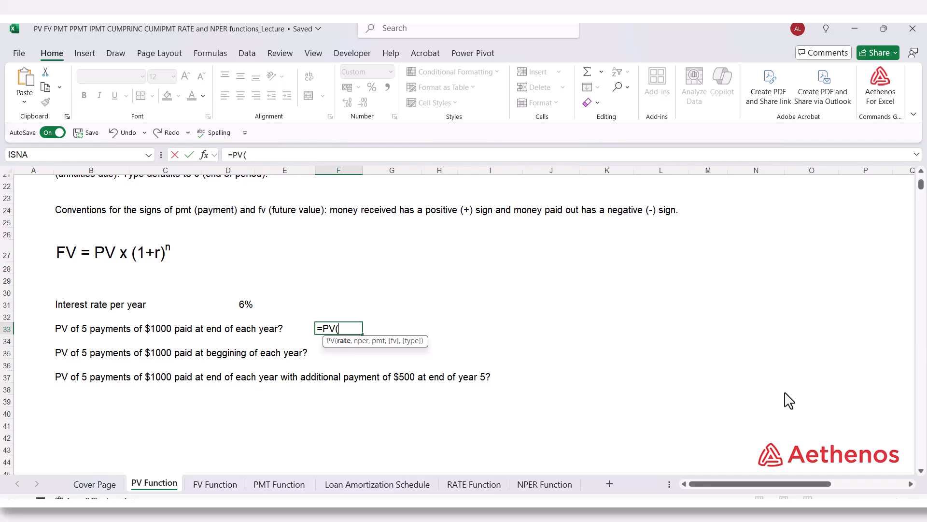
click(243, 306)
text(,)
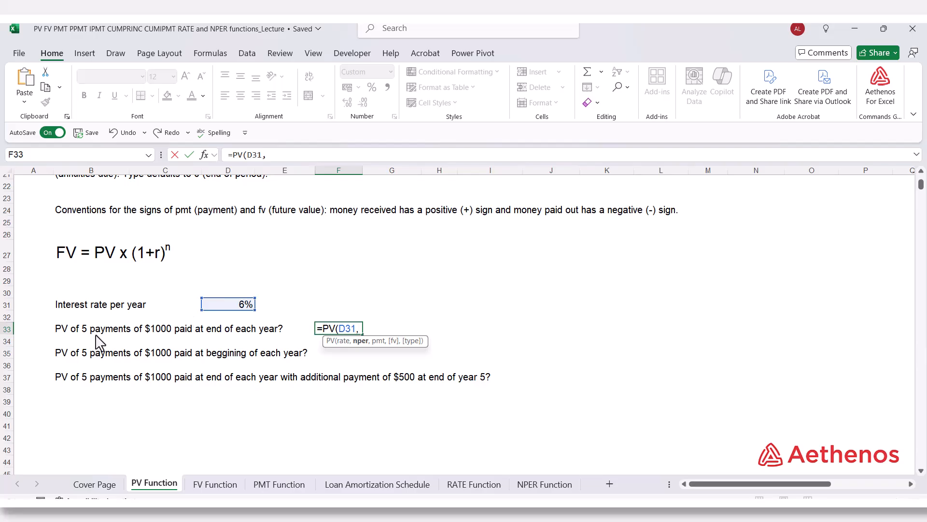
text(5,)
text(-1000)
text(,)
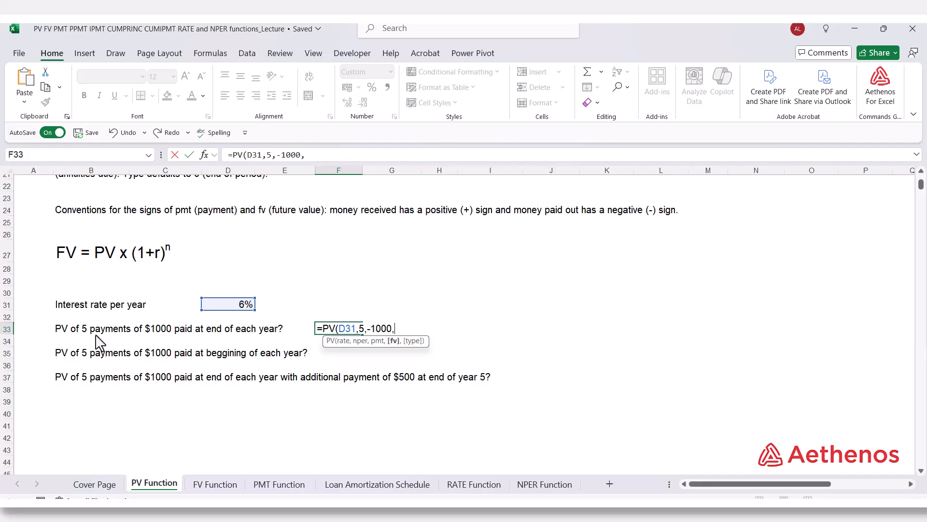
text(0,)
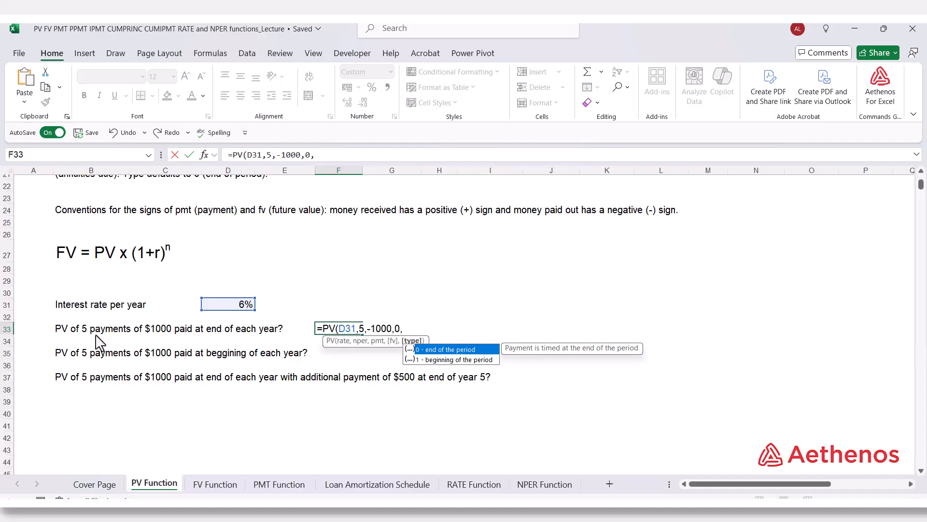
text(0)
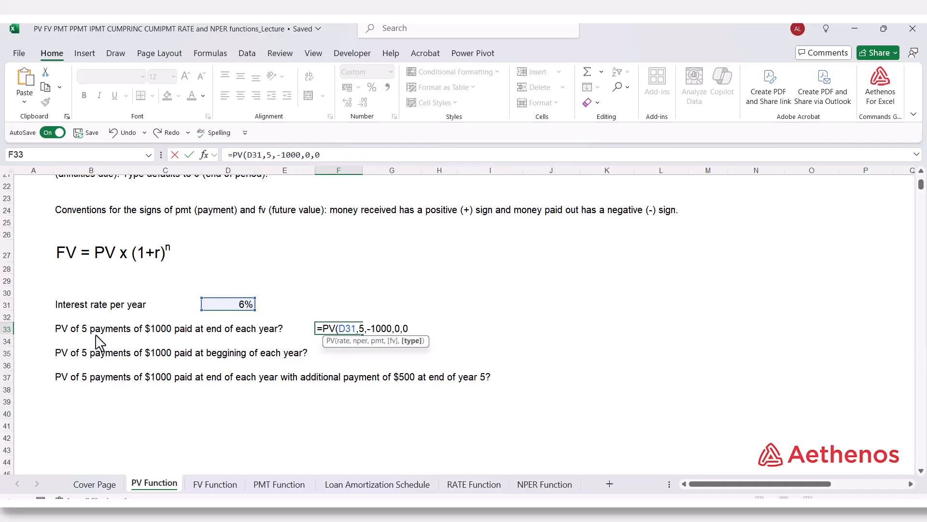
text())
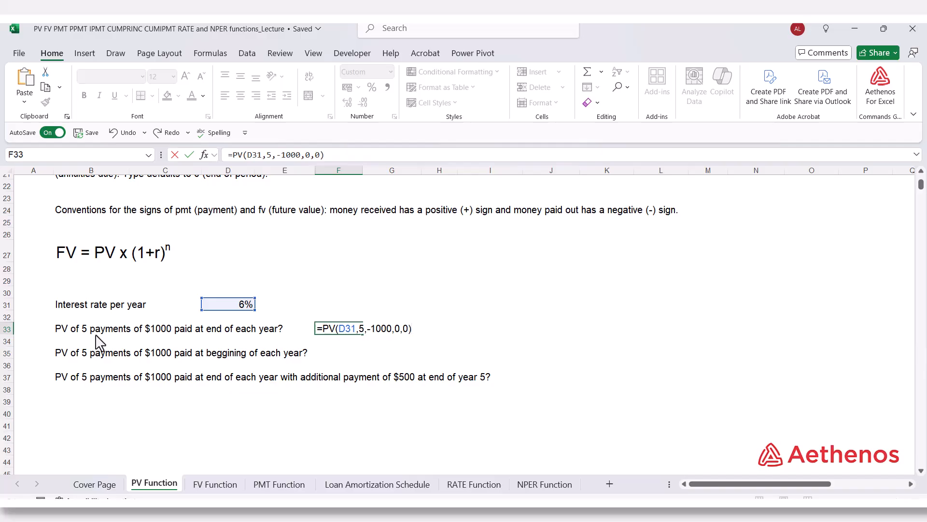
key(Return)
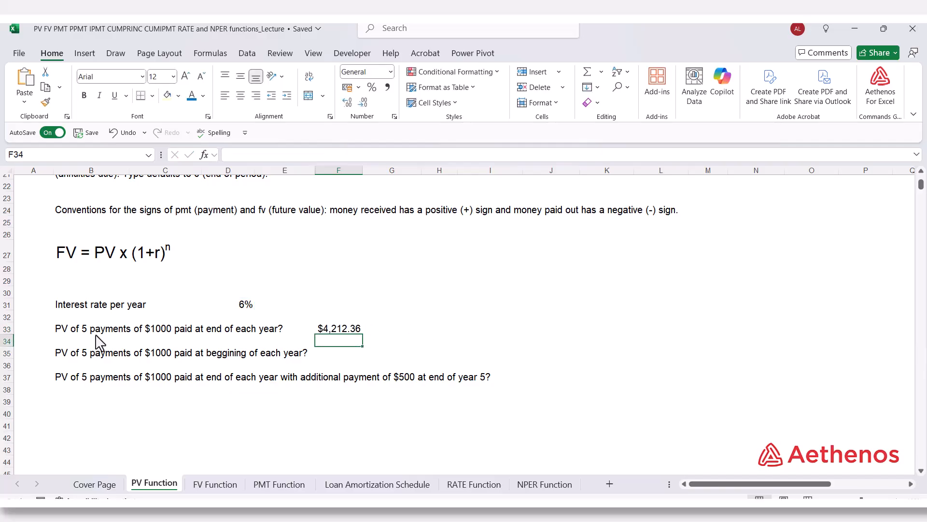
key(Up)
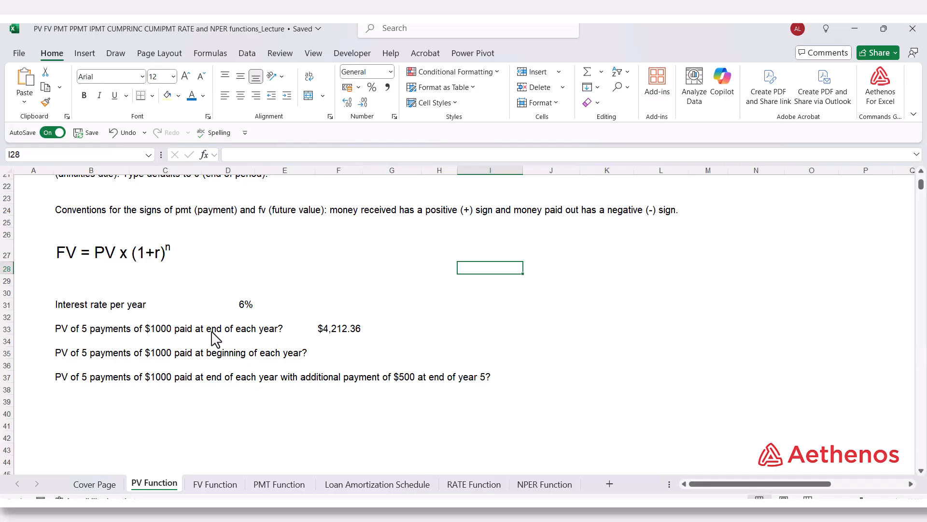
- Calculate the present value of five $1000 beginning-of-year payments in F35 with =PV(D31,5,-1000,0,1)
click(335, 355)
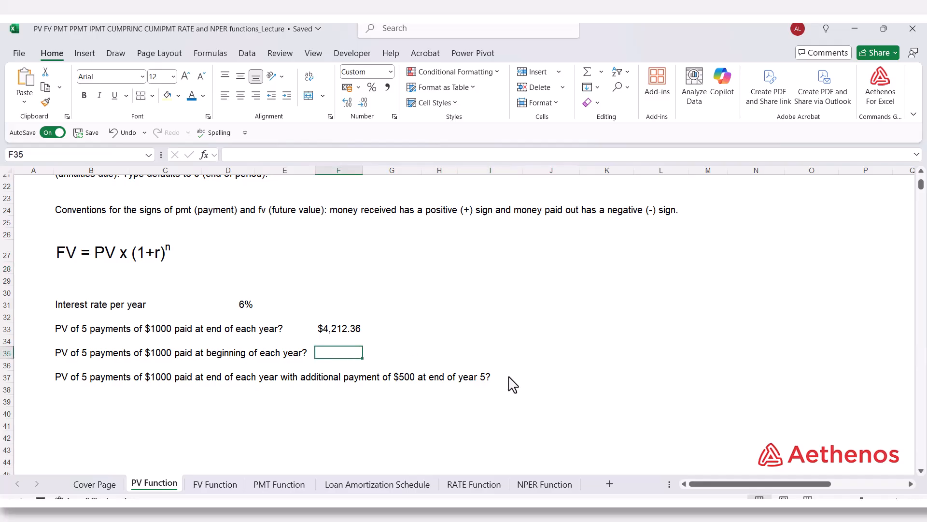
text(=)
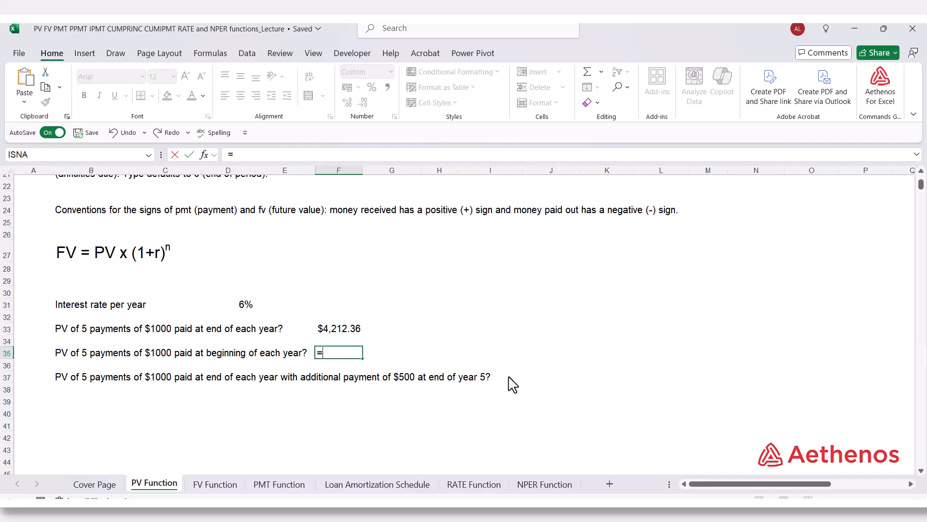
text(PV()
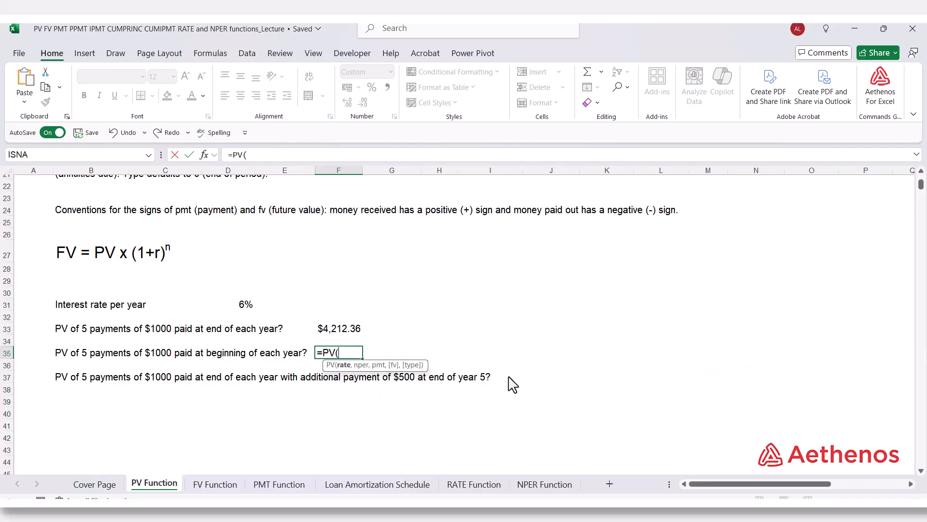
click(252, 310)
text(,)
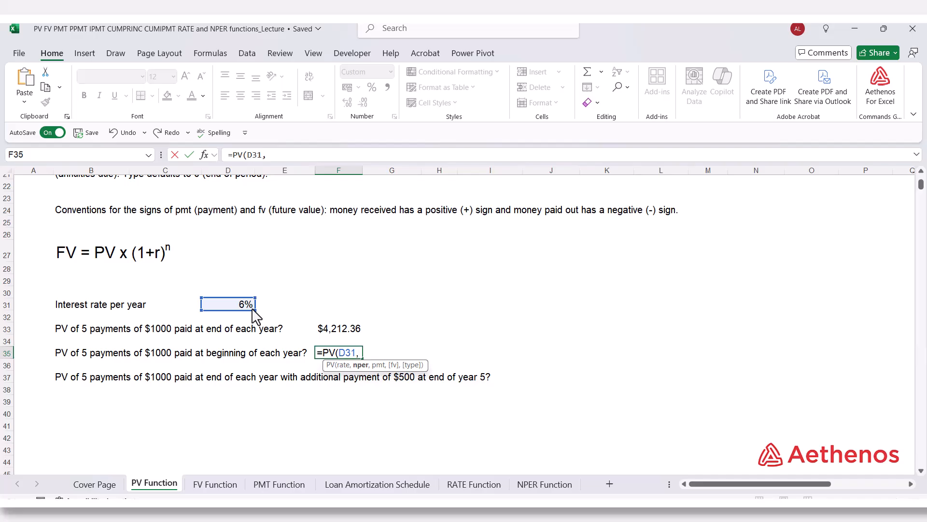
text(5,-1000,)
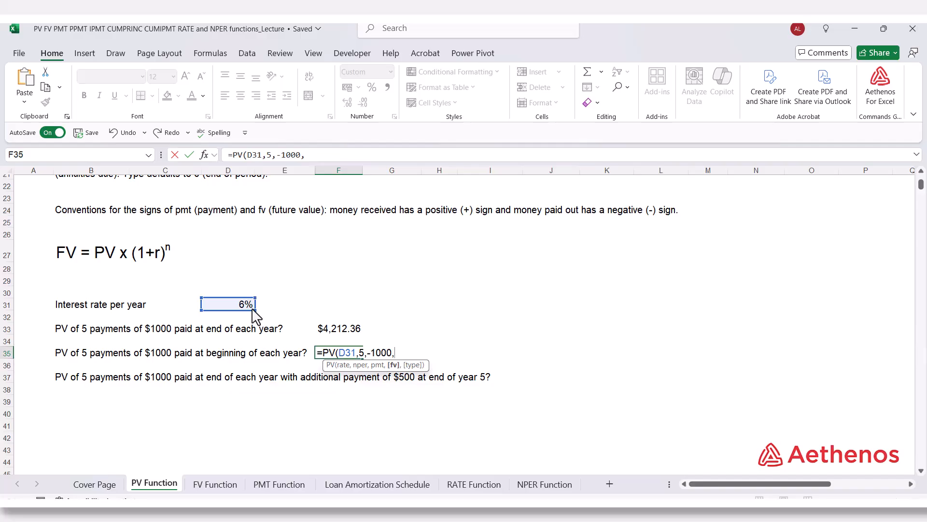
text(0,)
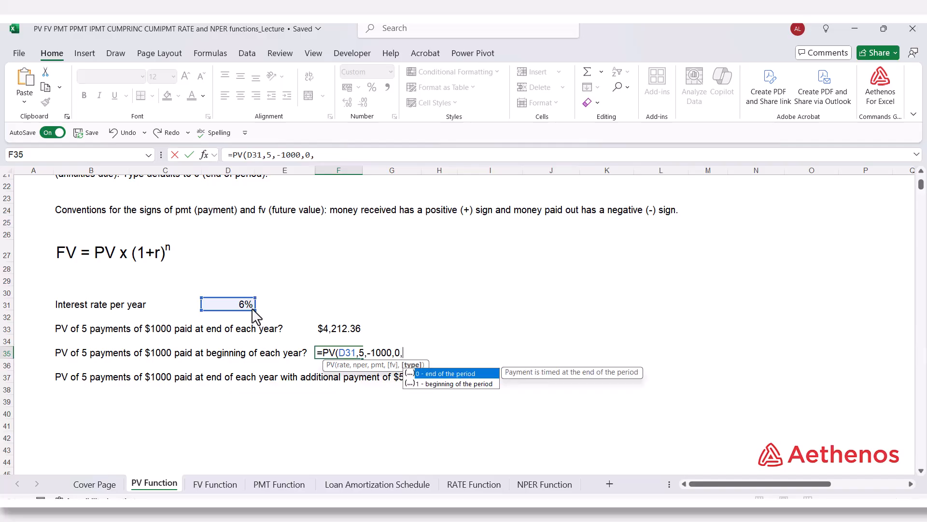
key(Down)
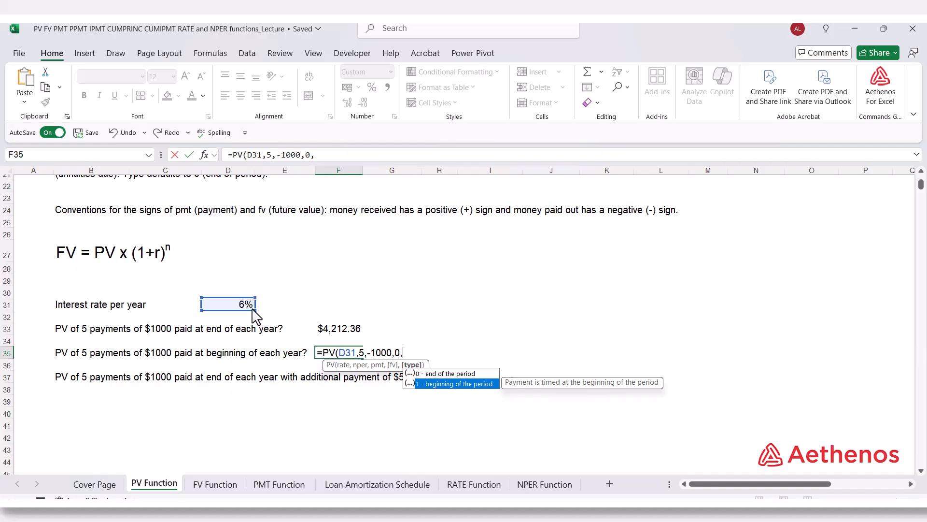
key(Tab)
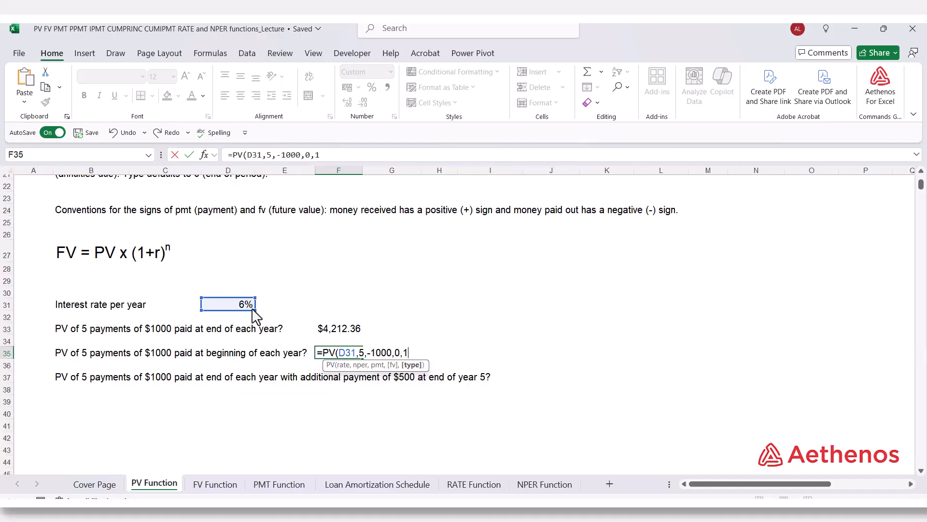
text())
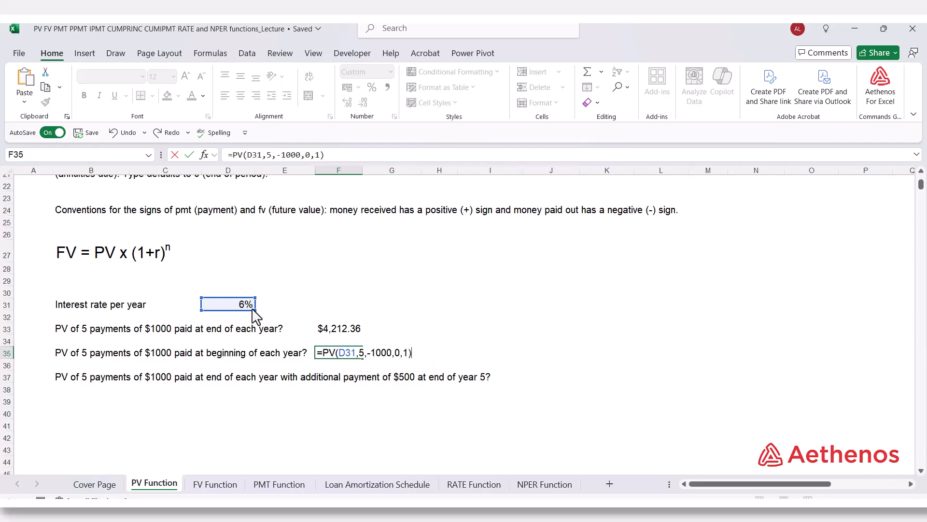
key(Return)
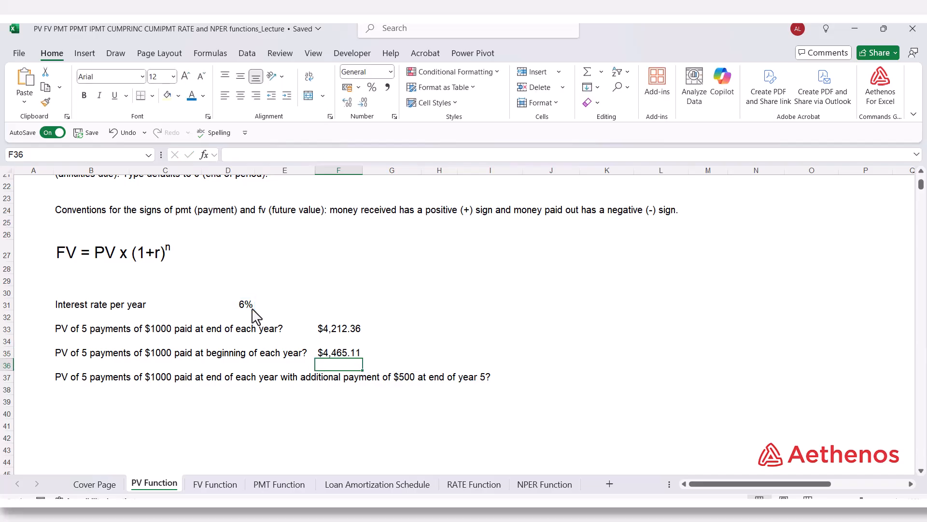
- Compare the PV formulas and results in F33 and F35 for end-of-year and beginning-of-year payments
click(341, 352)
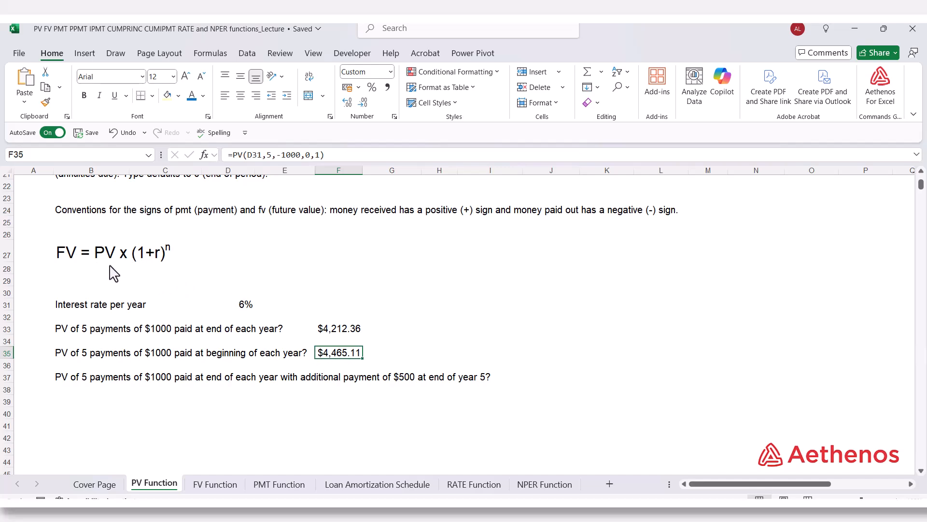
click(339, 332)
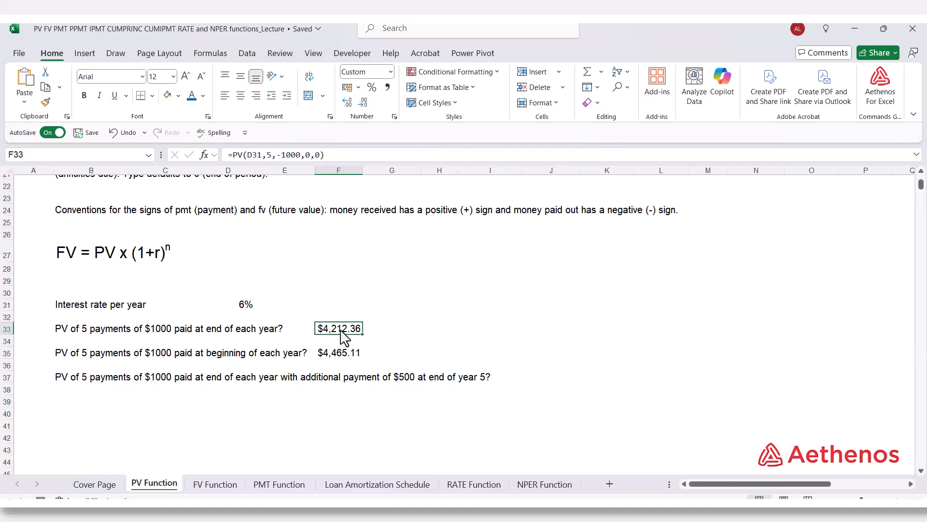
click(341, 355)
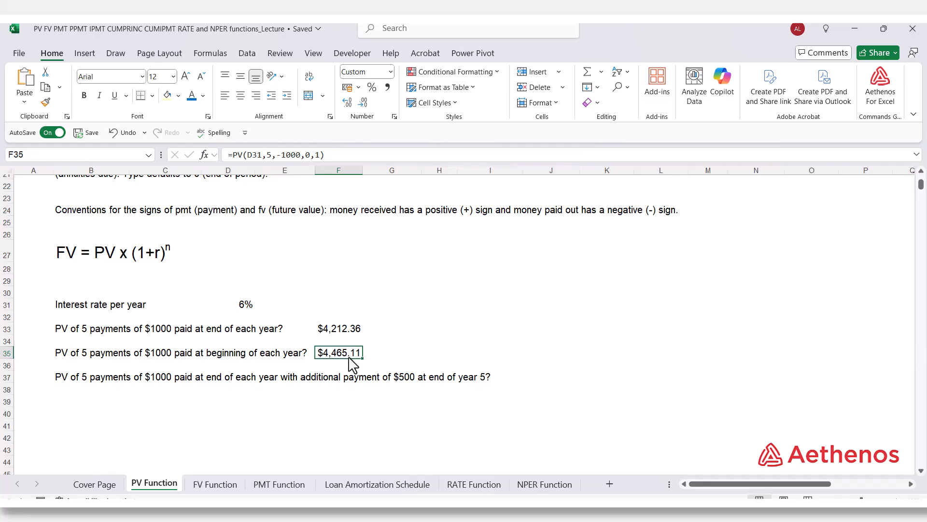
click(348, 331)
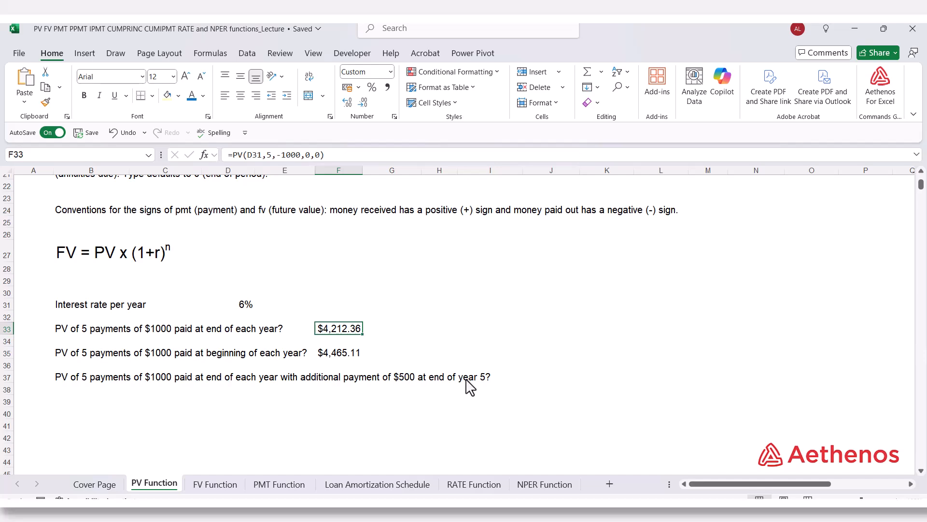
- Calculate the present value of five $1000 end-of-year payments plus $500 at the end of year 5 in J37 with =PV(D31,5,-1000,-500,0)
click(555, 380)
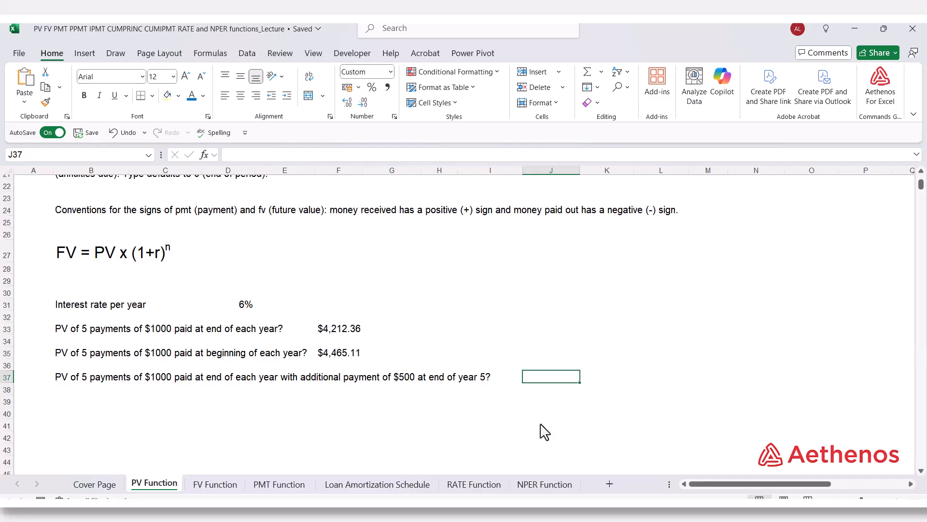
text(=)
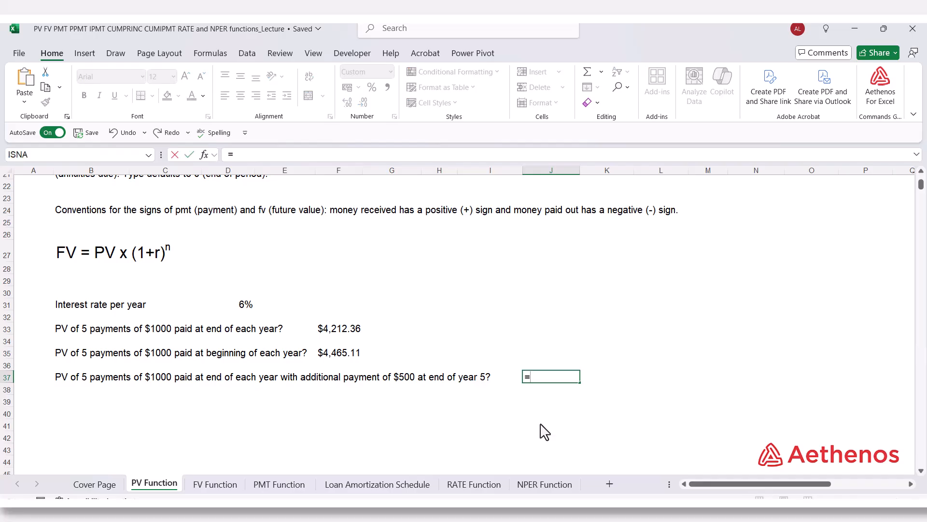
text(PV)
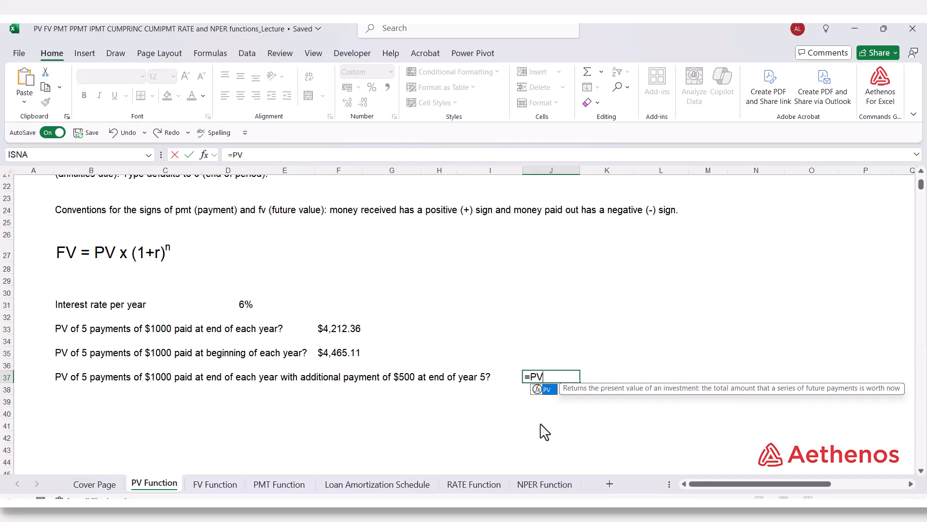
text(()
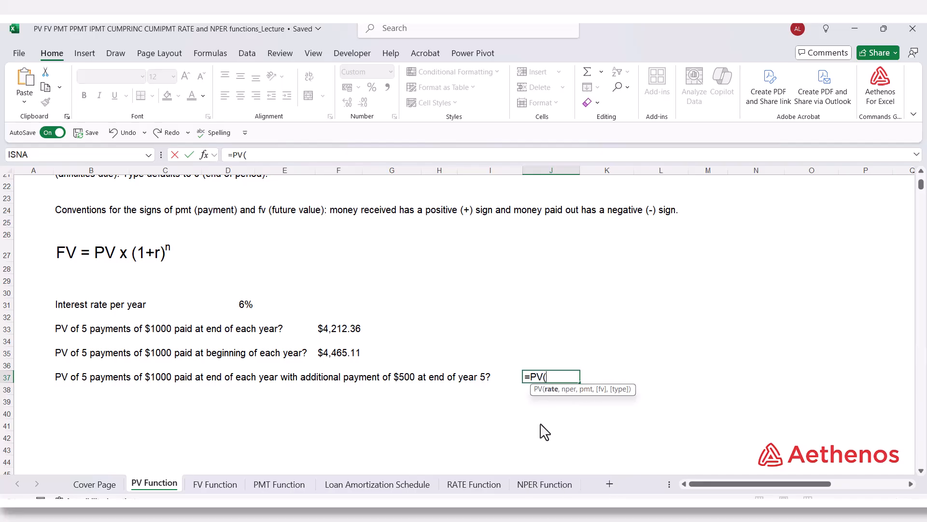
click(241, 309)
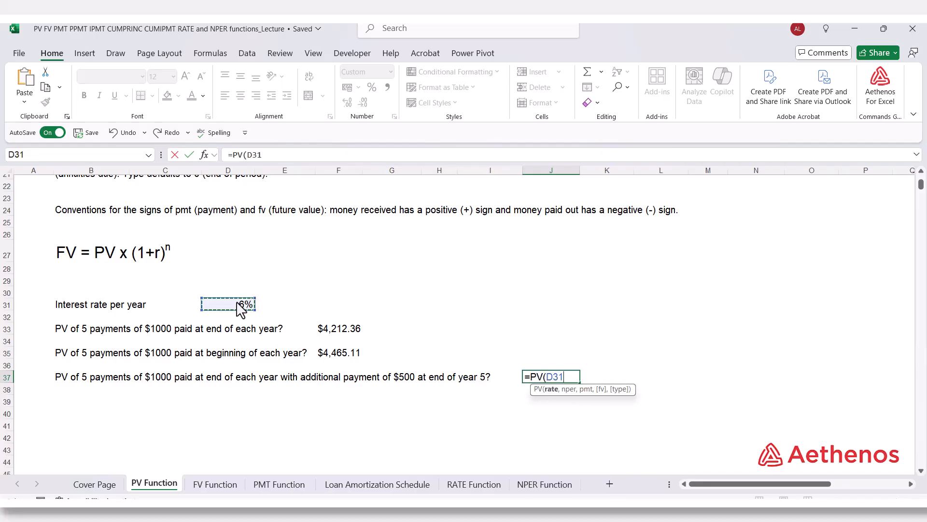
text(,)
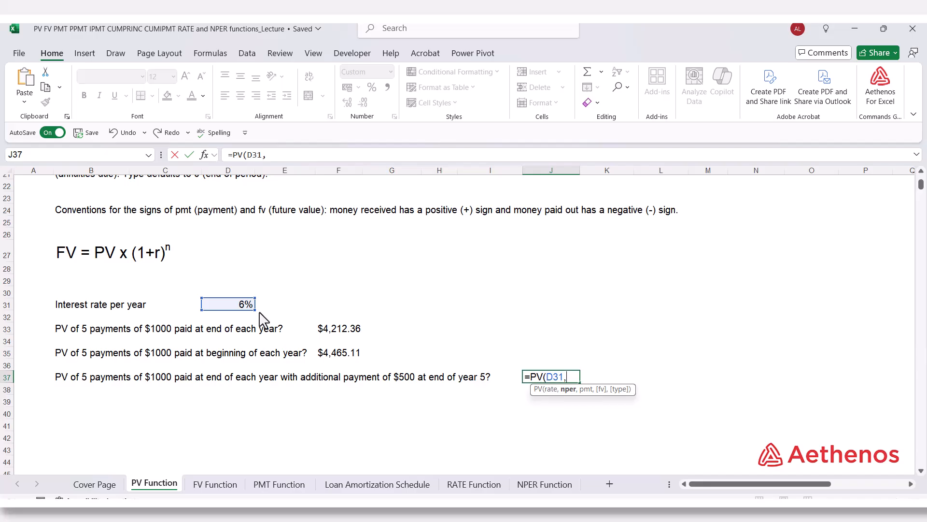
text(5,-1000,)
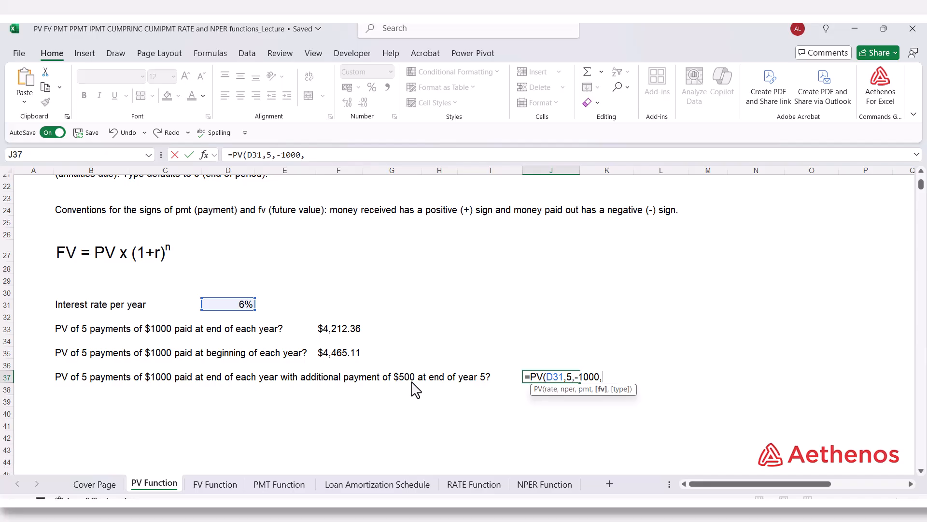
text(-500,)
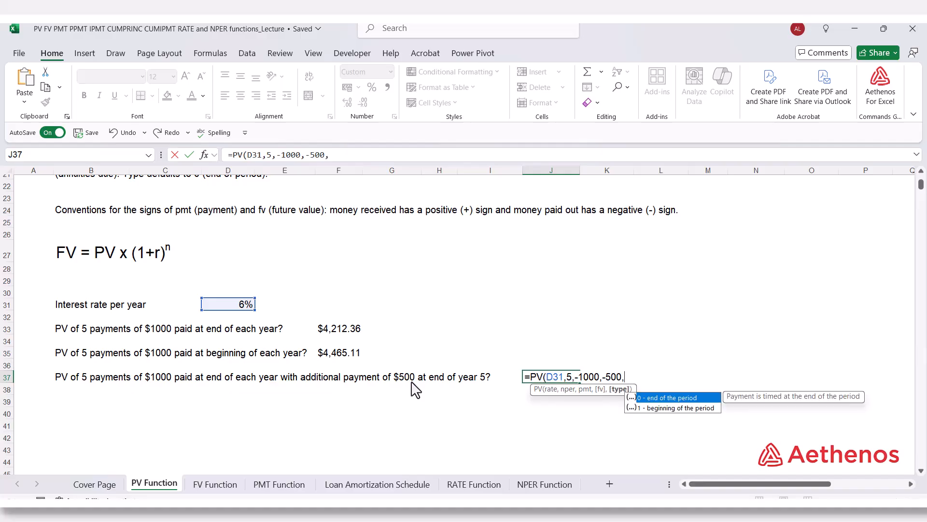
text(0)
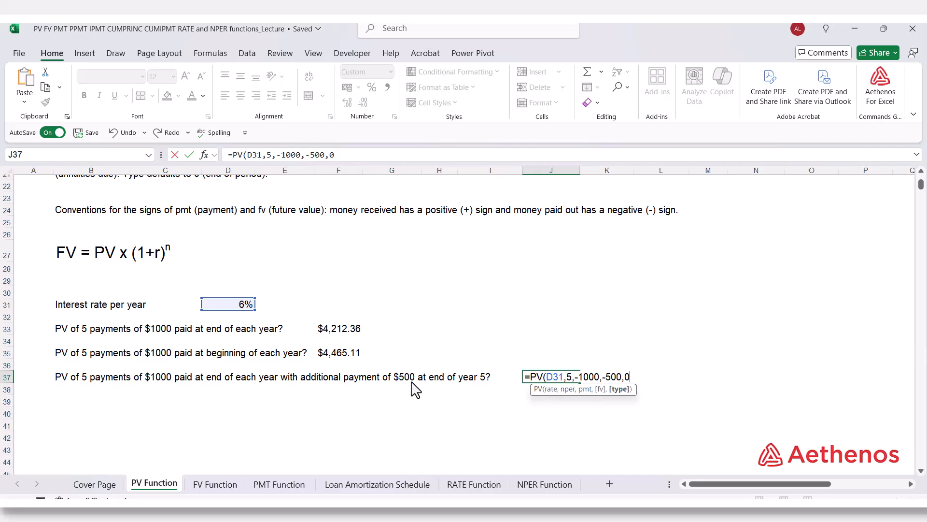
text())
key(Return)
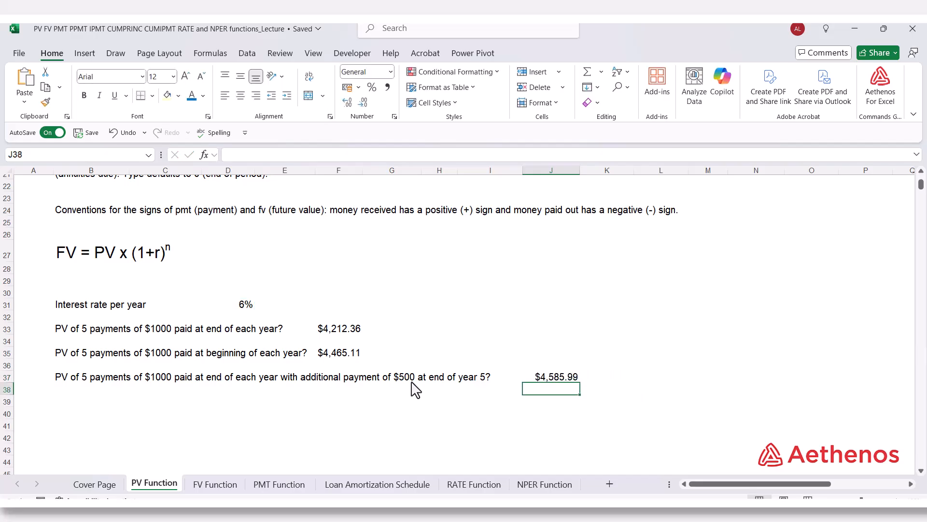
- Compare the PV formula and result in J37 with those in F35 and F33
click(554, 379)
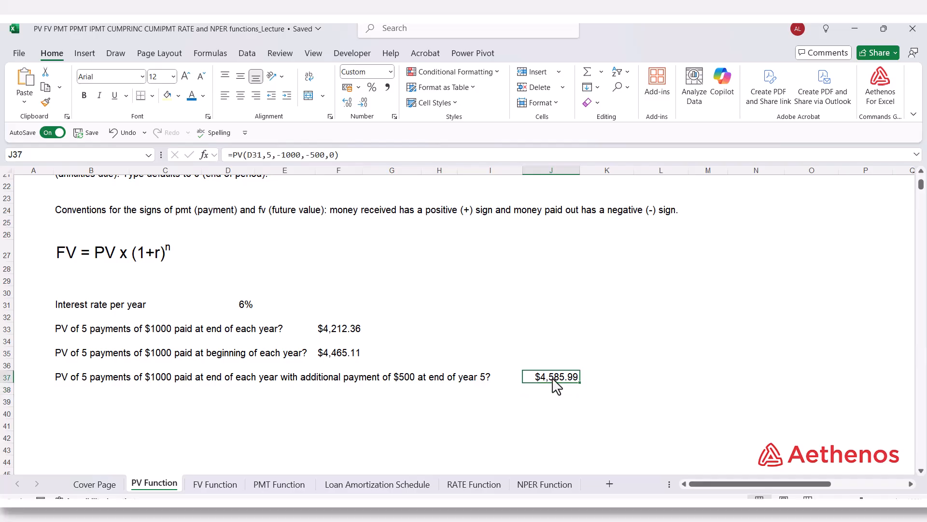
click(356, 354)
click(341, 331)
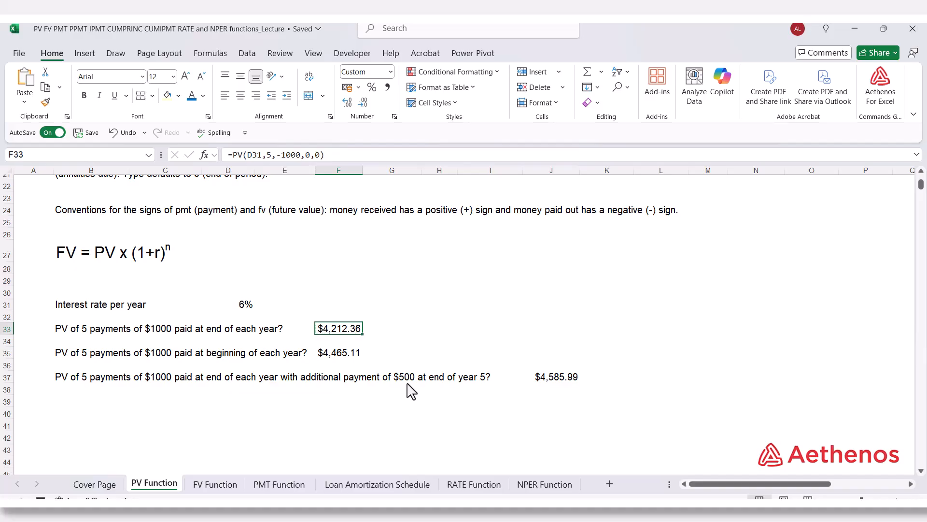
click(568, 381)
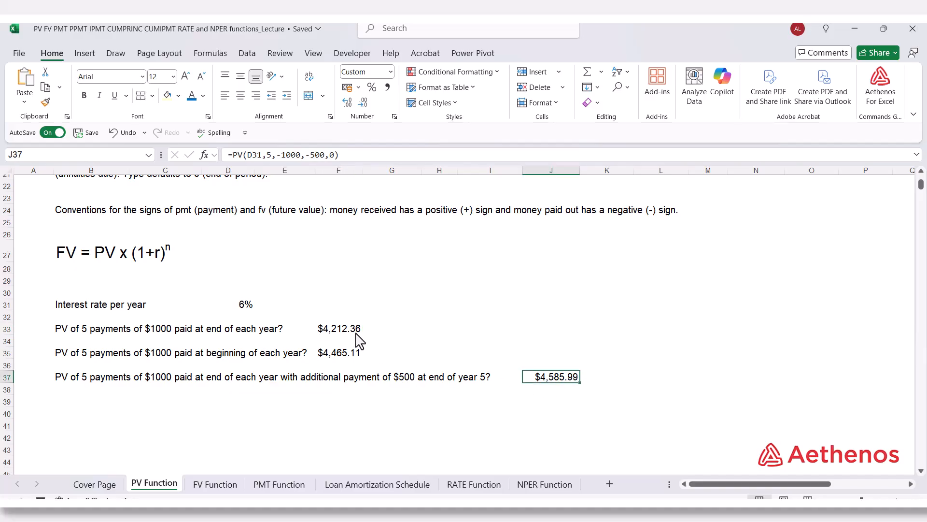
click(355, 332)
click(542, 402)
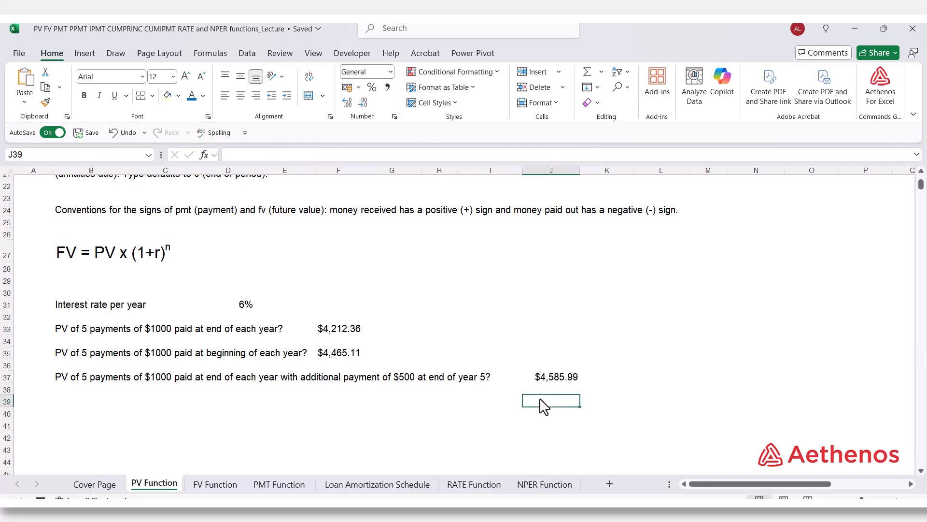
- Compare the FV Function sheet's syntax and argument descriptions with those at the start of the PV Function sheet
key(ctrl+Page_Down)
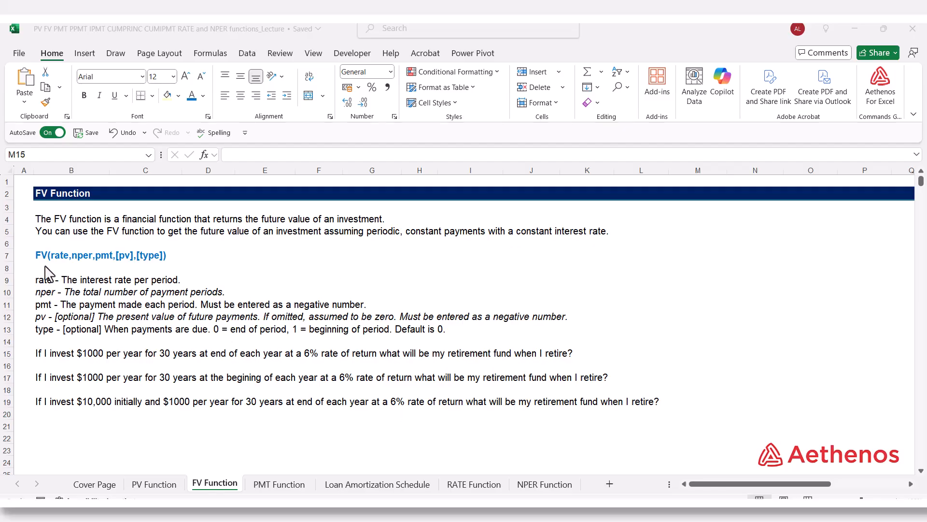
click(160, 487)
click(160, 485)
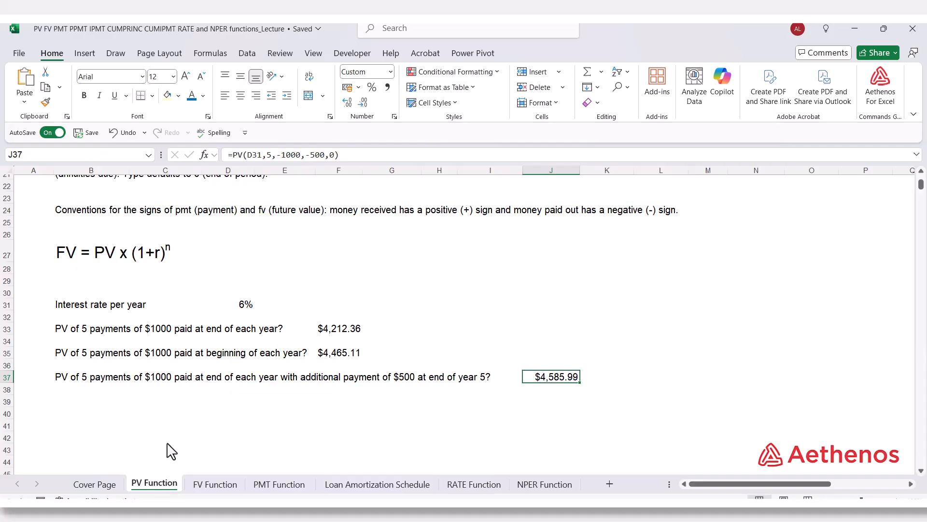
scroll(166, 415, up, 8)
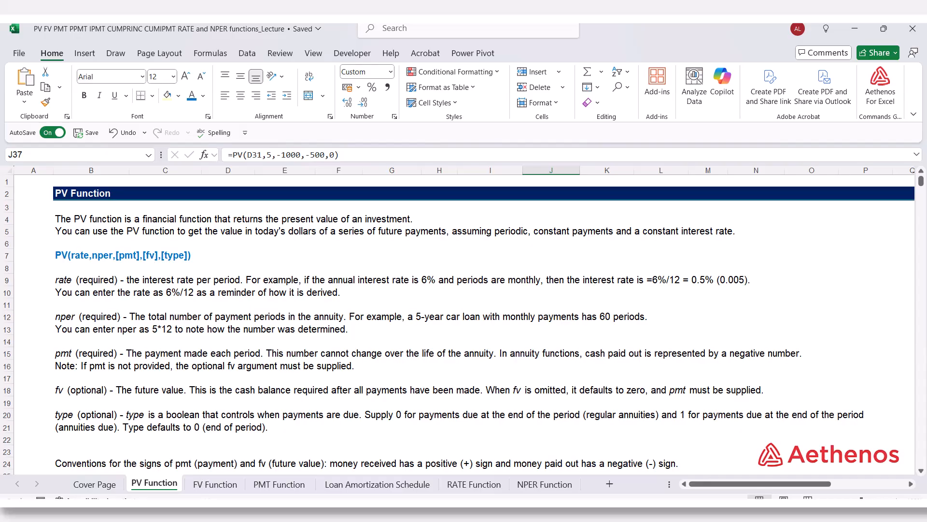
- On the FV Function sheet, calculate the future value of $1000 invested at each year's end for 30 years in L15 with =FV(6%,30,-1000,0,0)
click(213, 484)
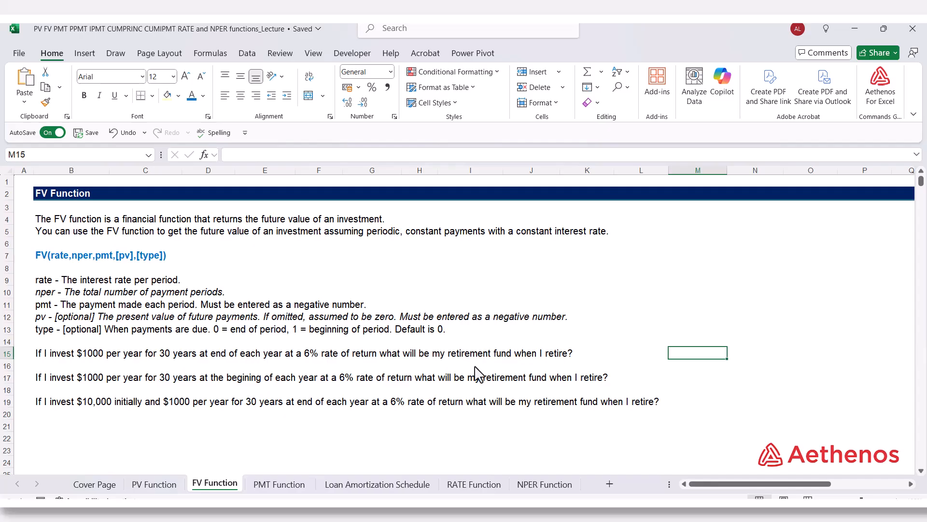
click(664, 353)
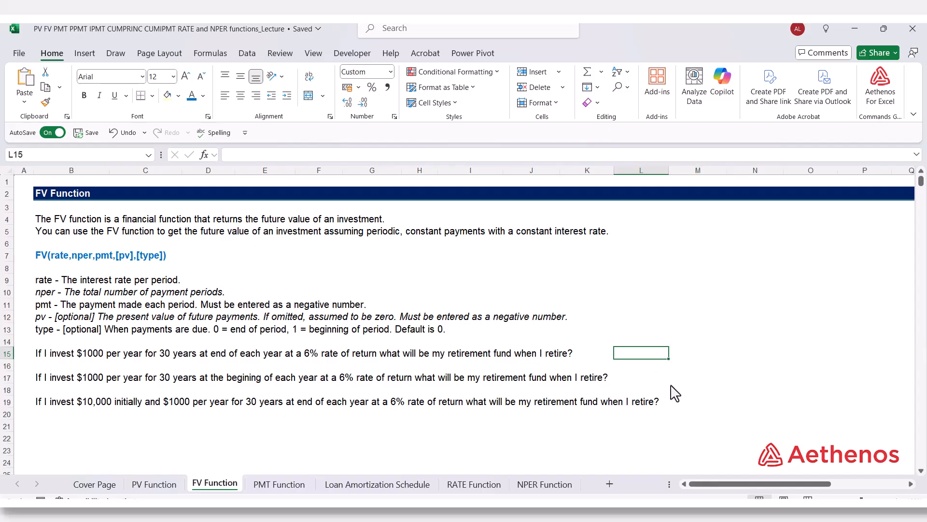
text(=)
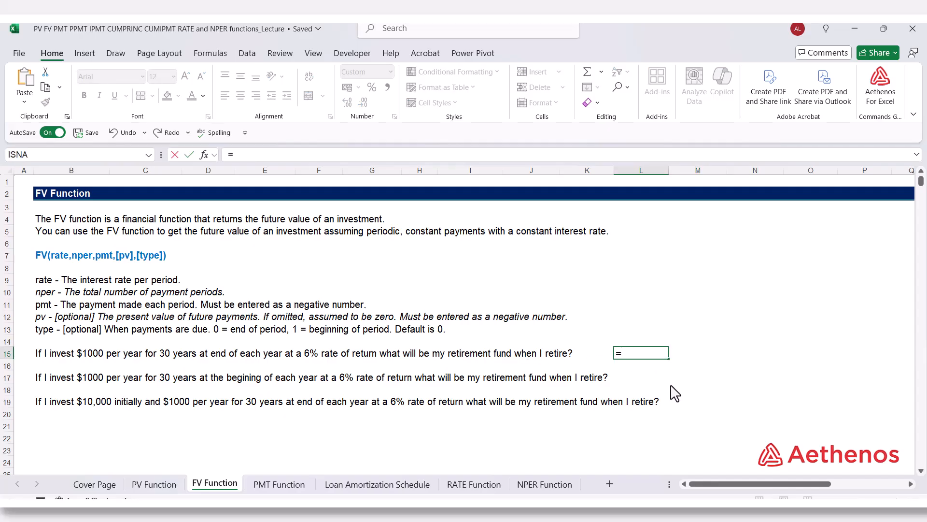
text(FV)
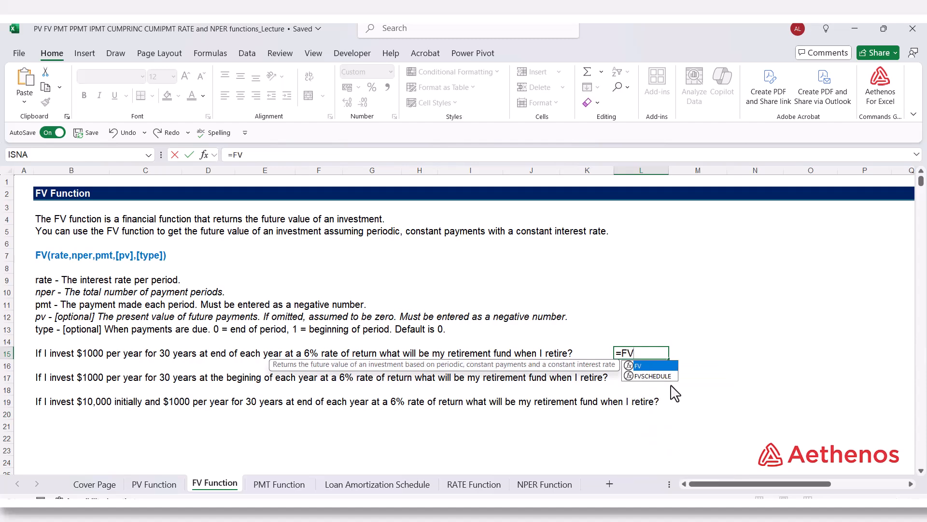
text(()
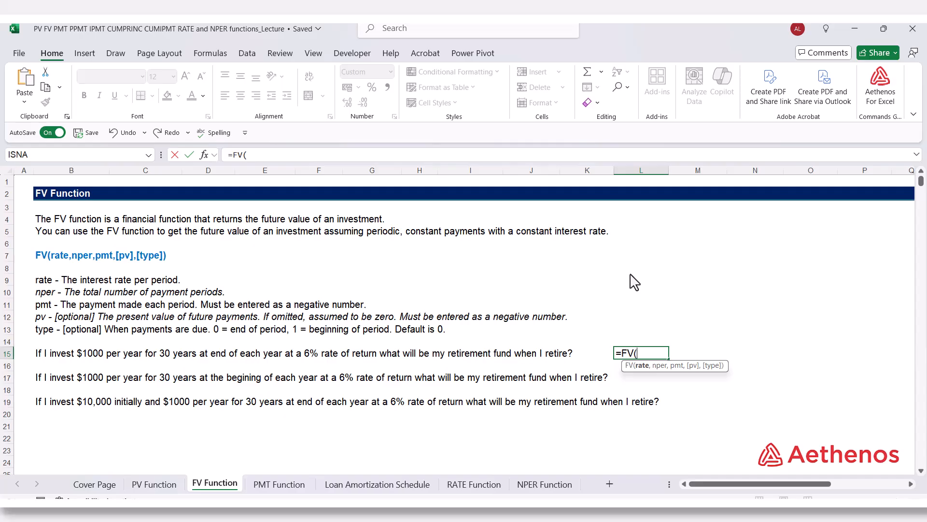
text(6%,30,)
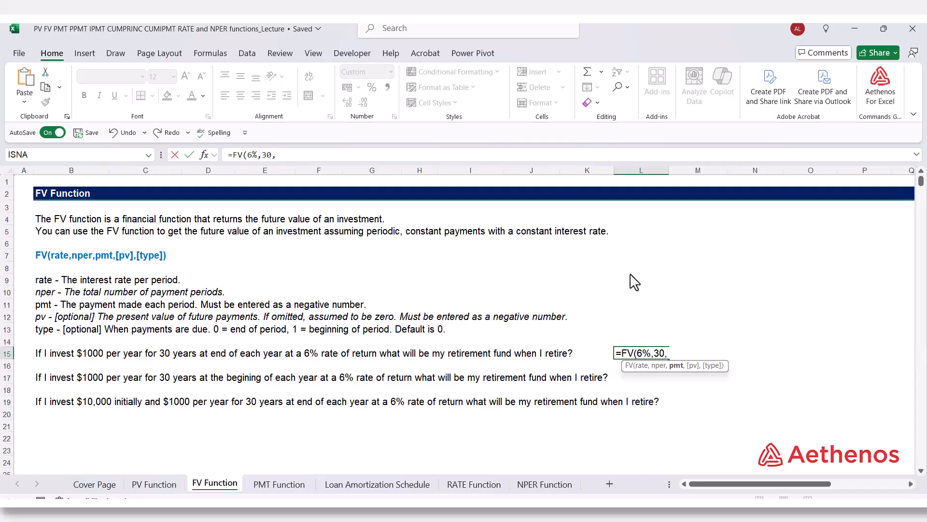
text(-1000,)
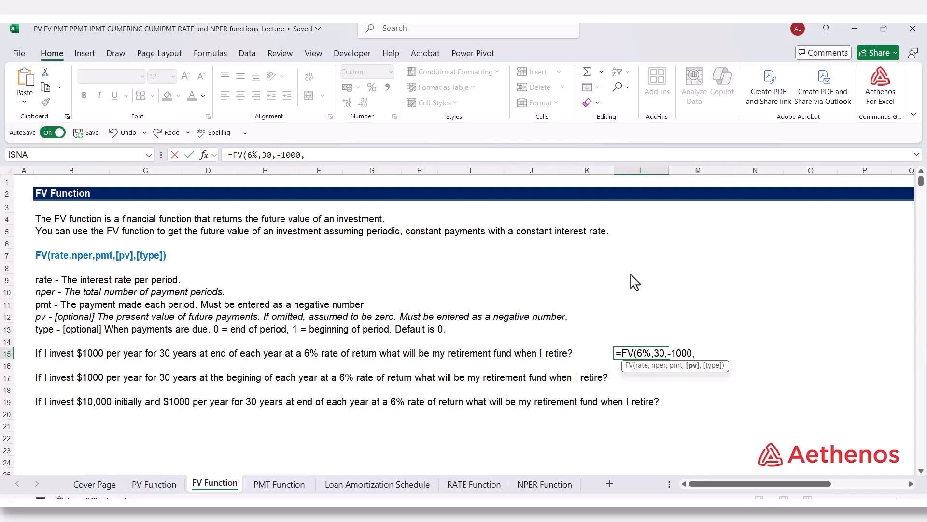
text(0,)
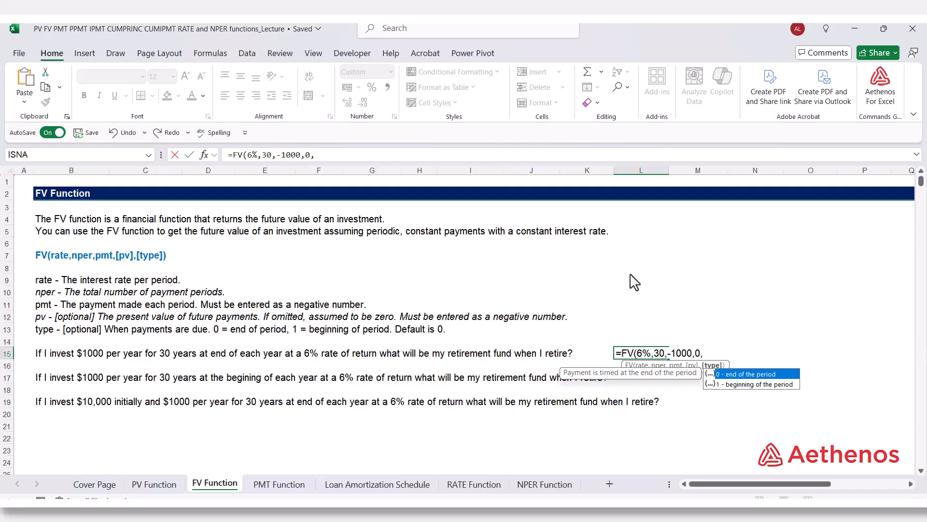
text(0))
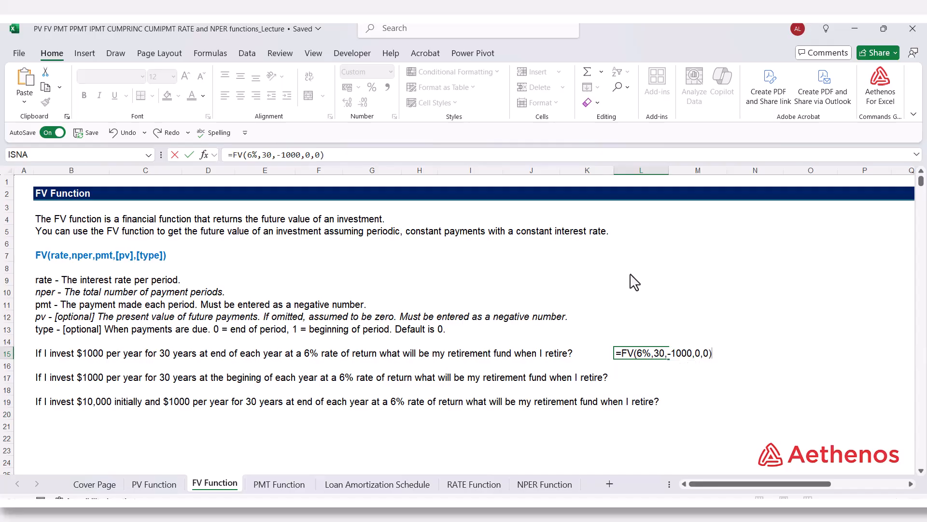
key(Return)
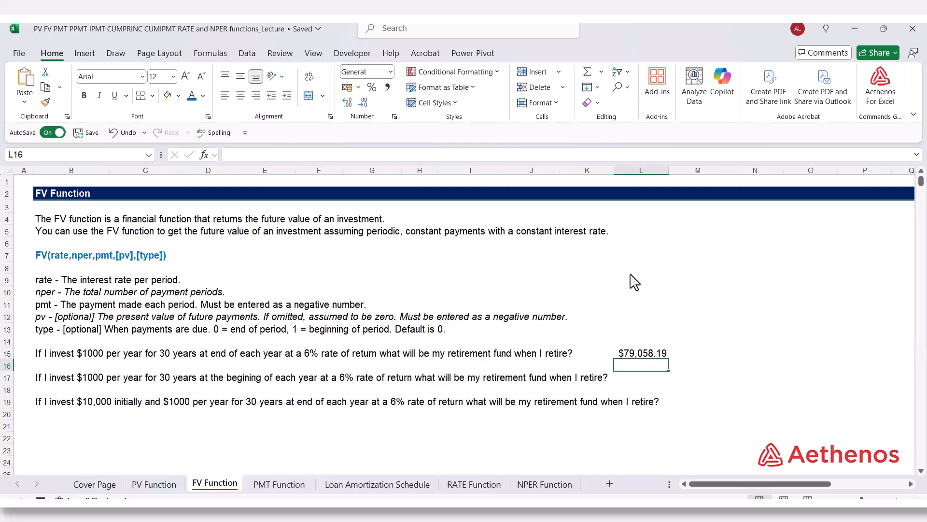
key(Up)
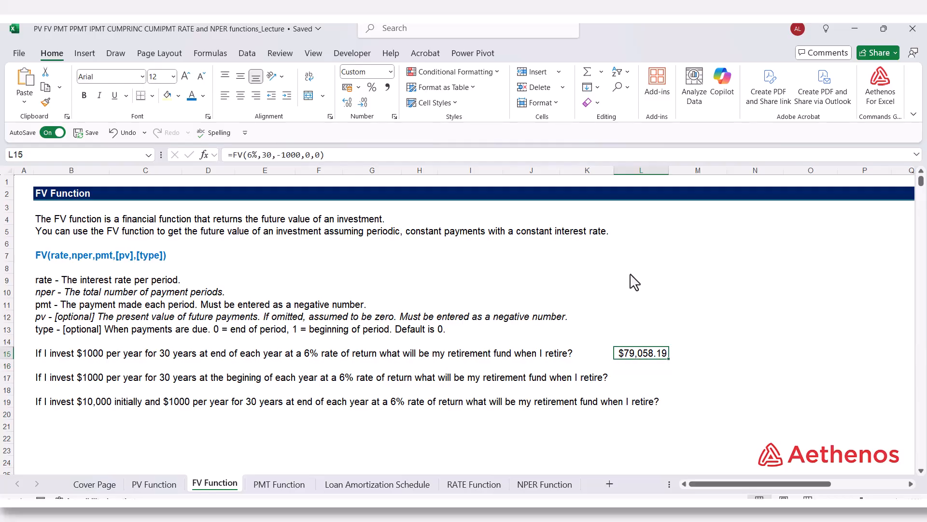
- Calculate the future value of $1000 invested at the beginning of each year for 30 years in L17 with =FV(0.06,30,-1000,0,1)
key(Down)
key(Down)
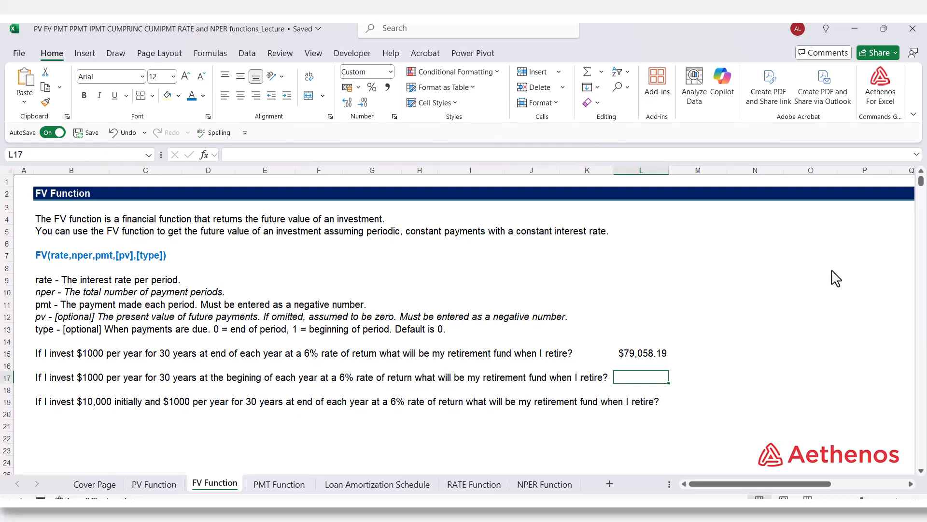
text(=)
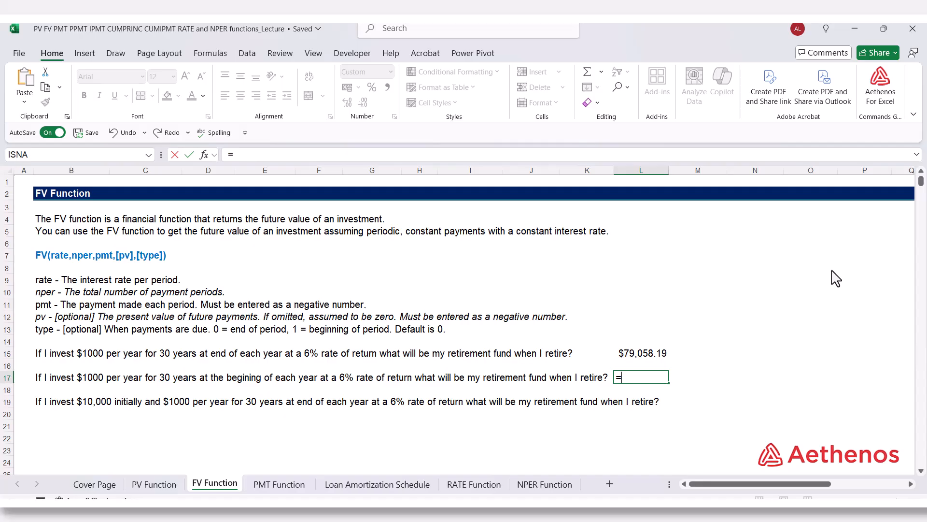
text(FV)
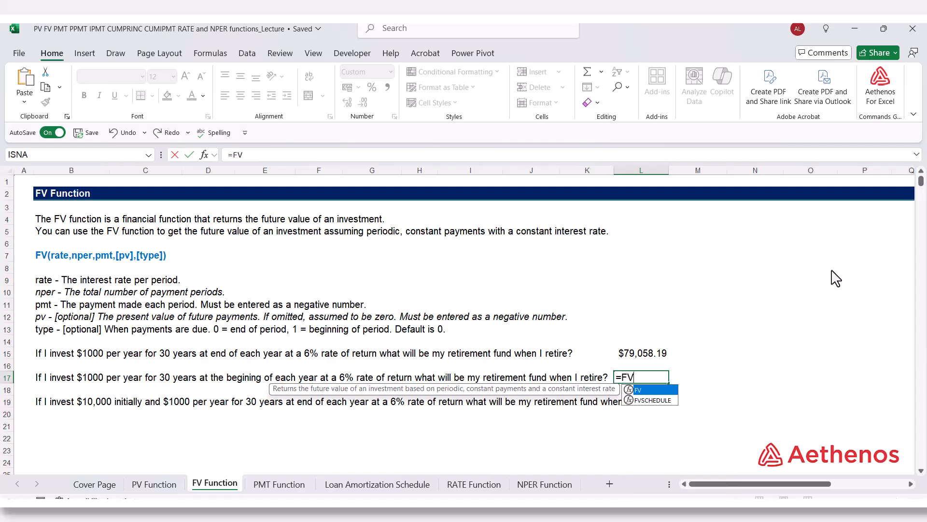
text(()
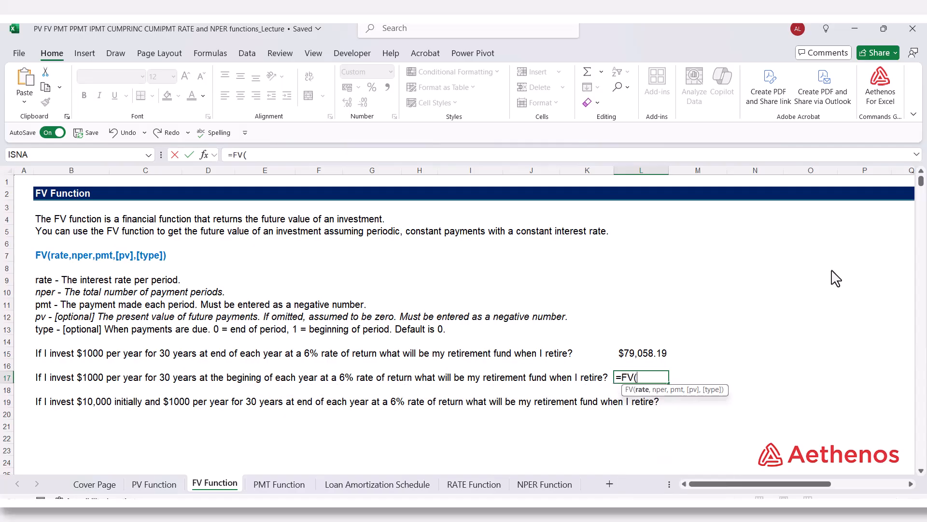
text(0.06,30)
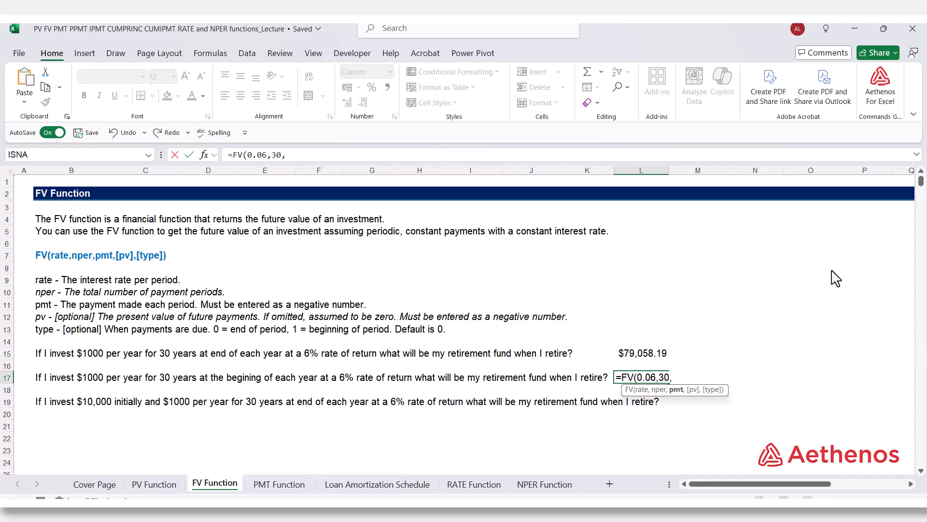
text(,-1000,)
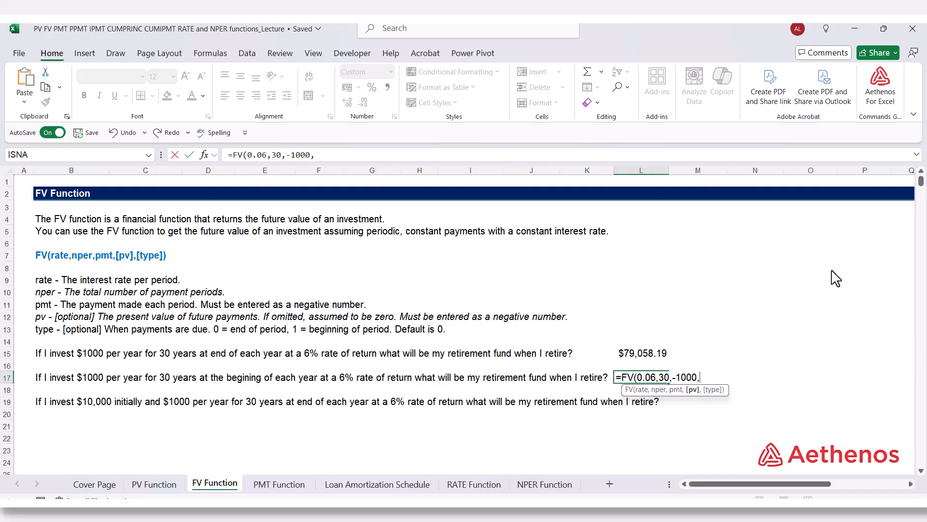
text(0,)
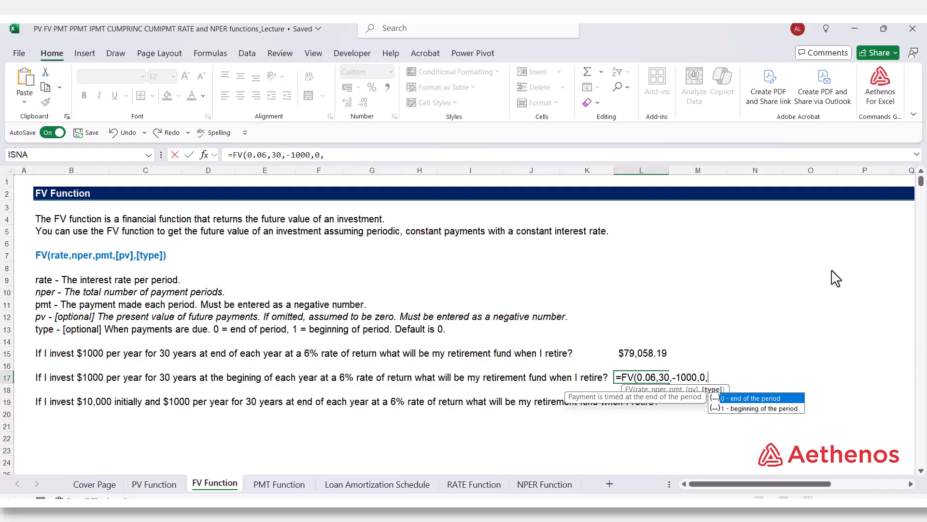
key(Down)
key(Tab)
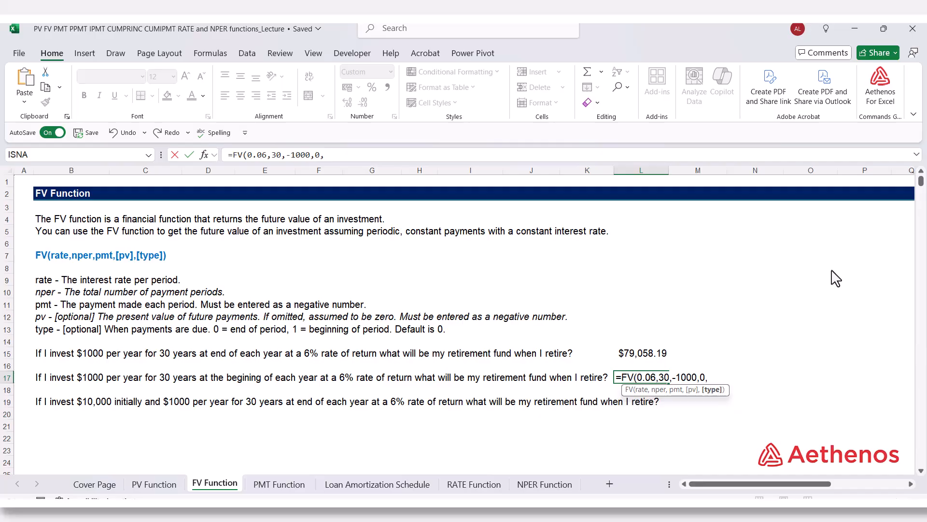
text())
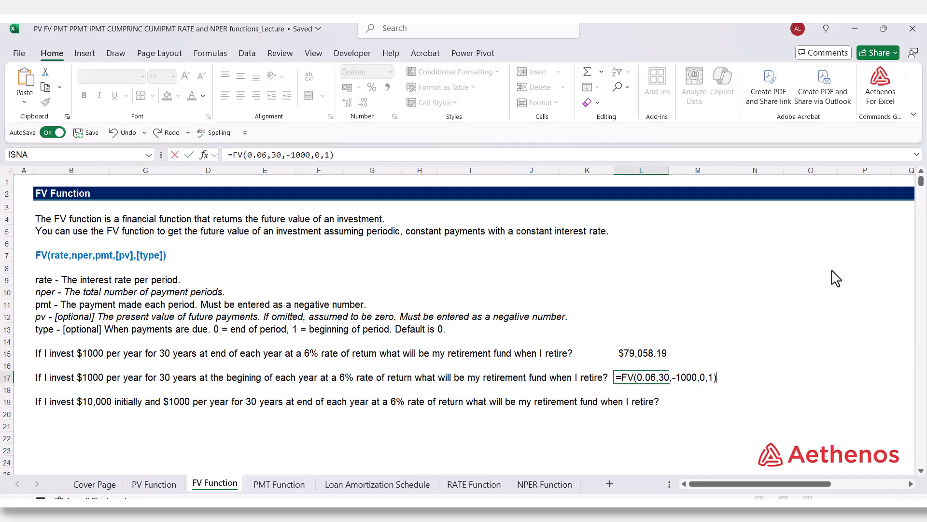
key(Return)
key(Up)
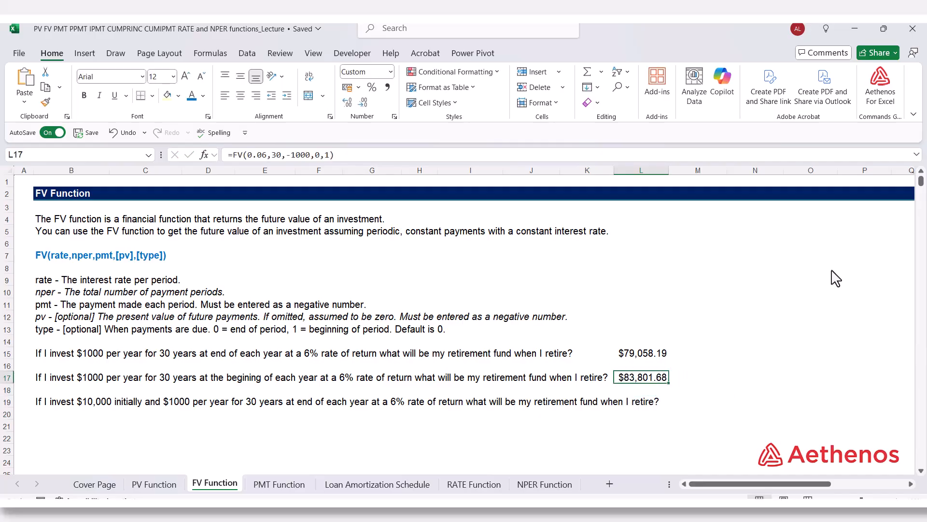
- Compare the end-of-year FV formula and result in L15 with the beginning-of-year ones in L17
click(631, 353)
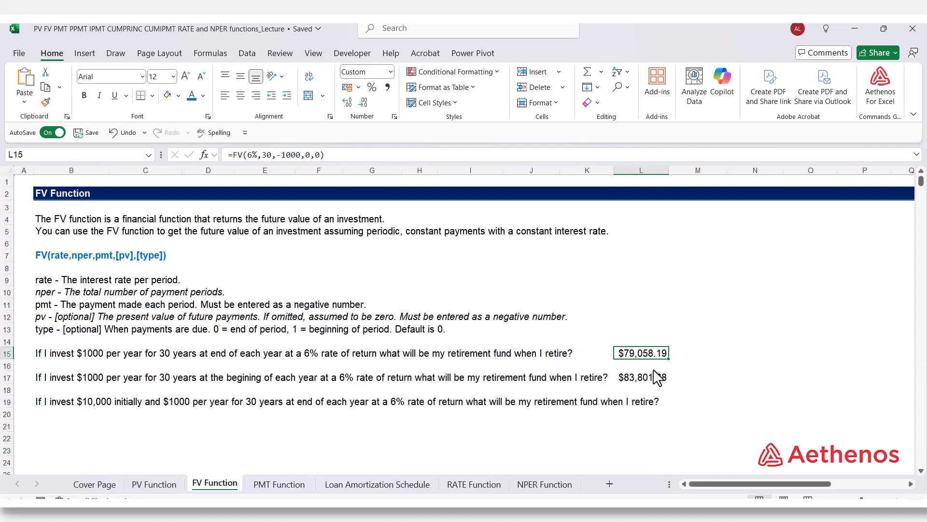
click(640, 380)
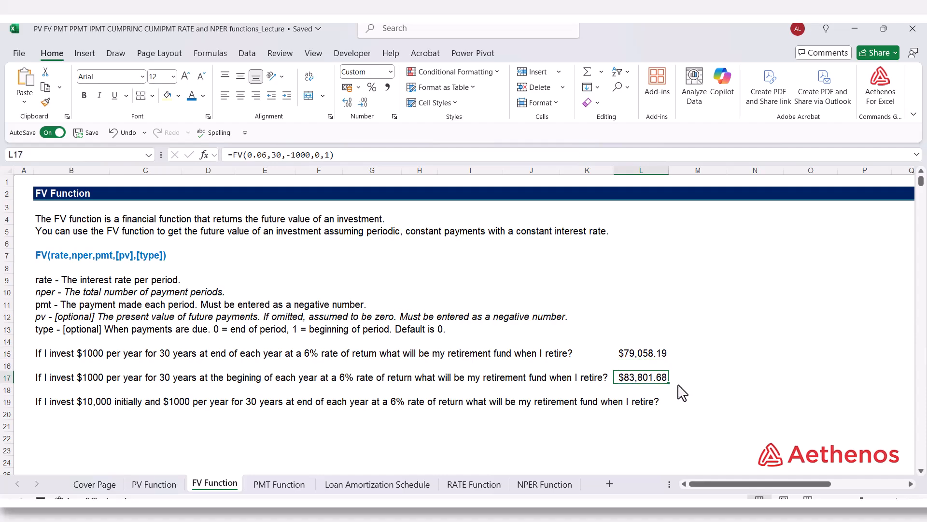
click(644, 359)
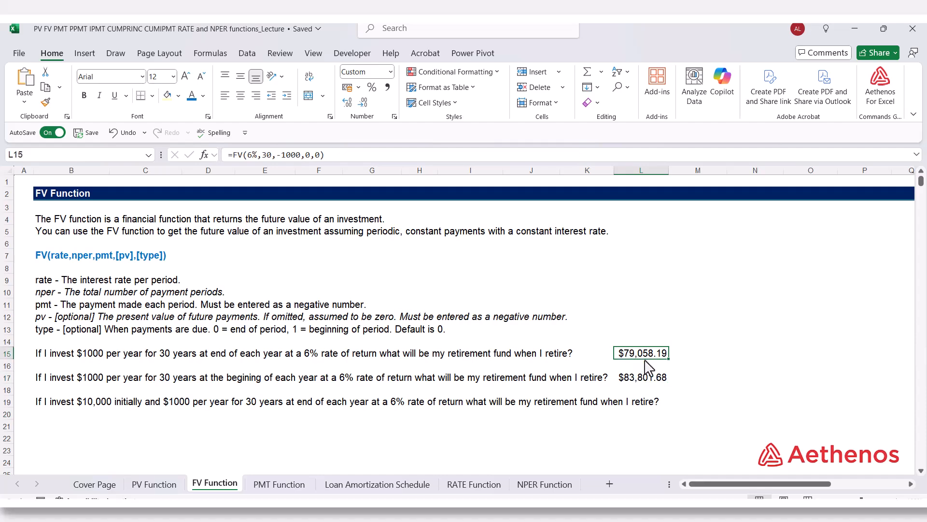
- Calculate the future value of $10,000 initially plus $1000 at each year's end for 30 years in M19 with =FV(0.06,30,-1000,-10000,0)
click(695, 402)
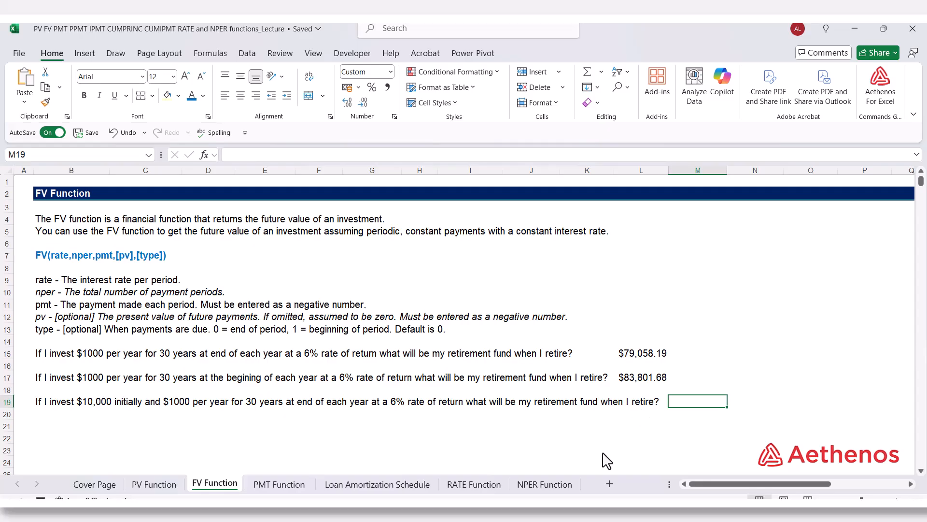
text(=)
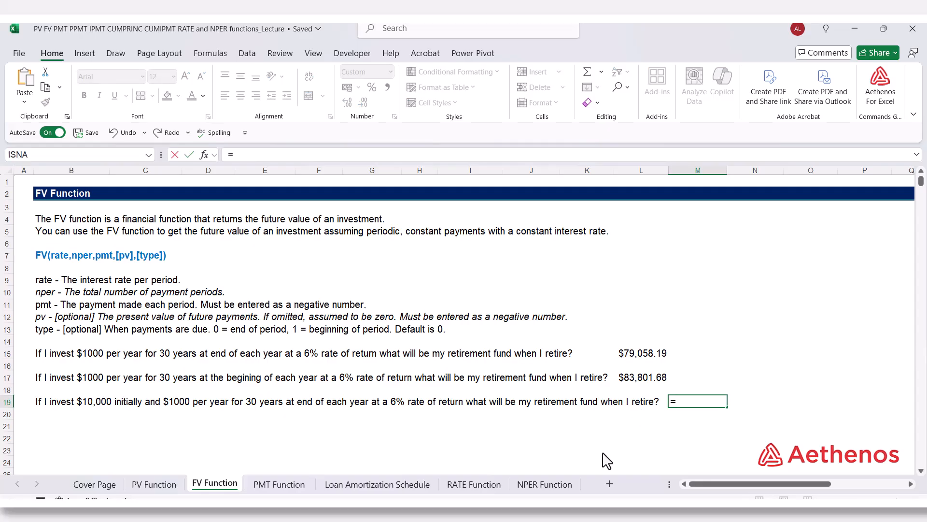
text(Fv)
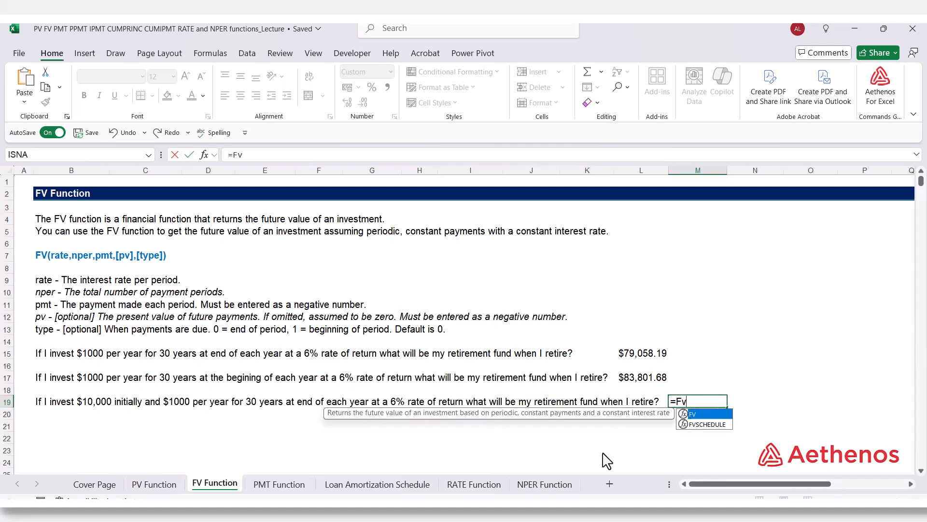
key(Tab)
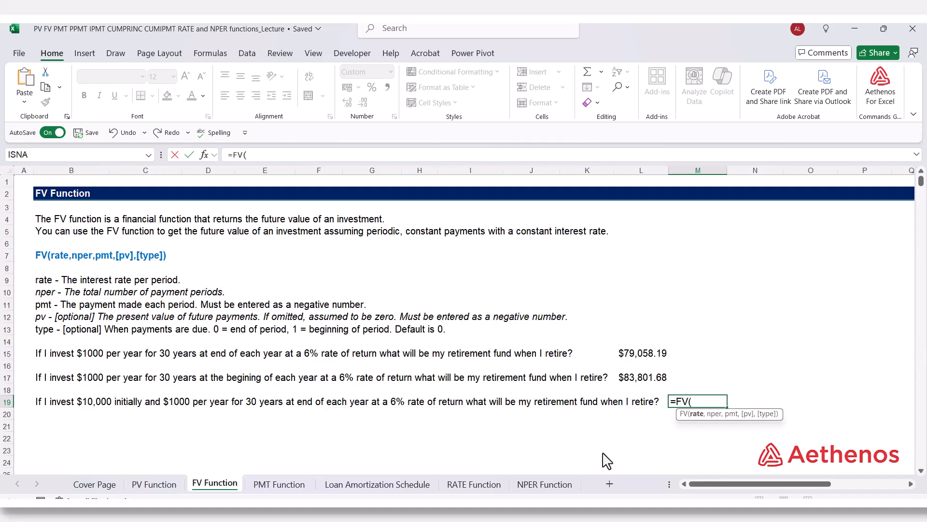
text(0.06,30,)
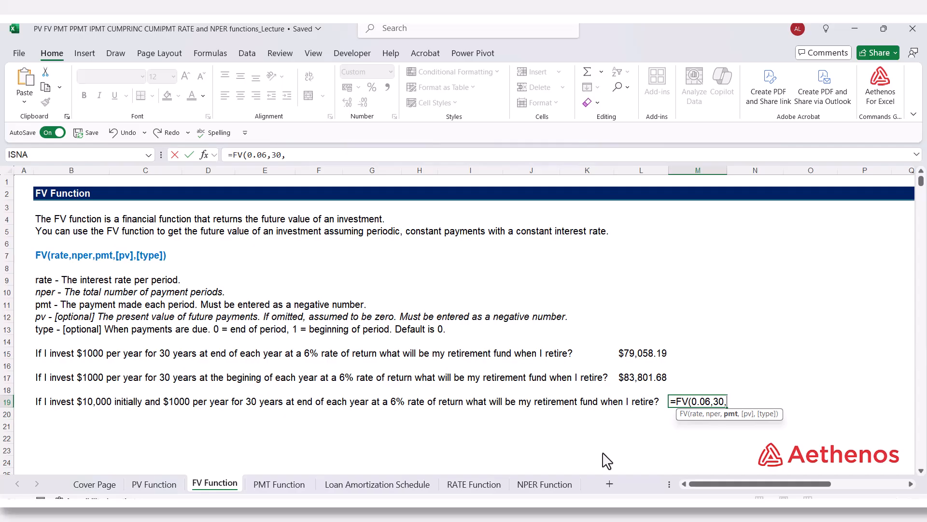
text(-1000,-)
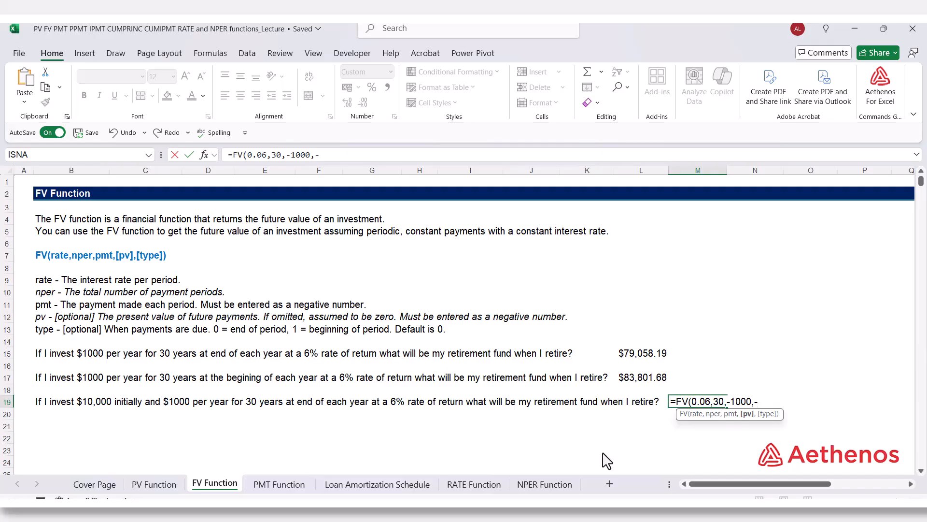
text(10000,)
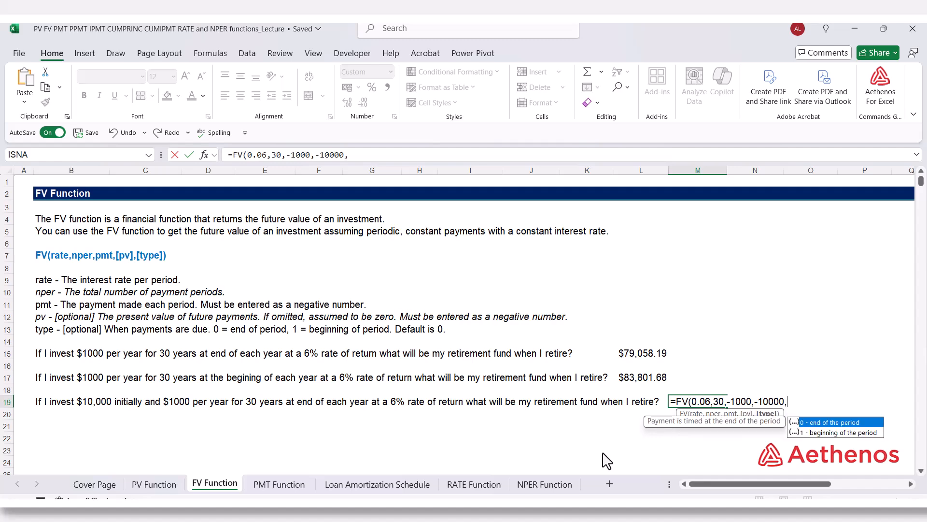
text(0)
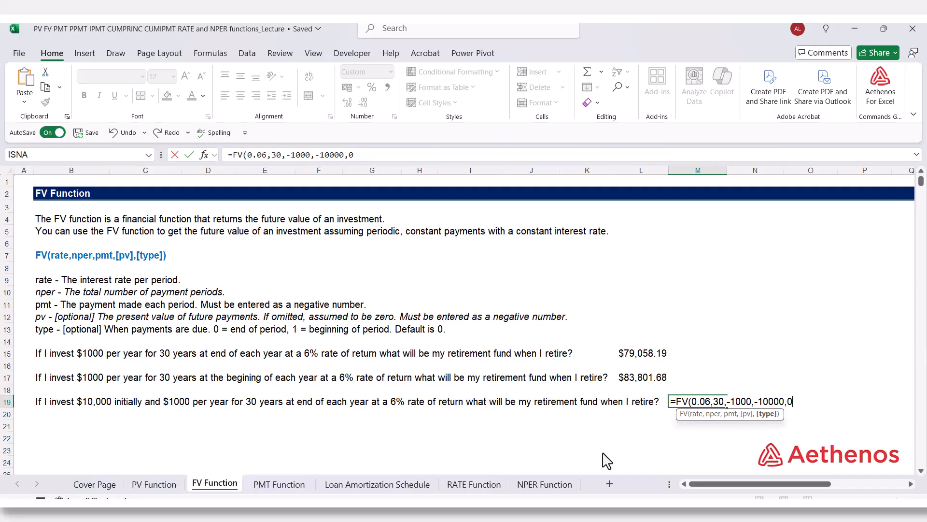
text())
key(Return)
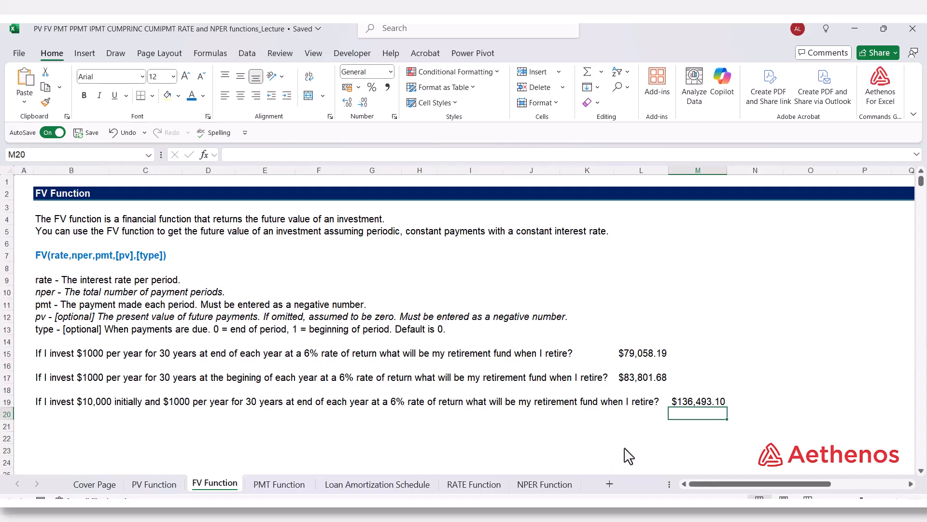
click(694, 402)
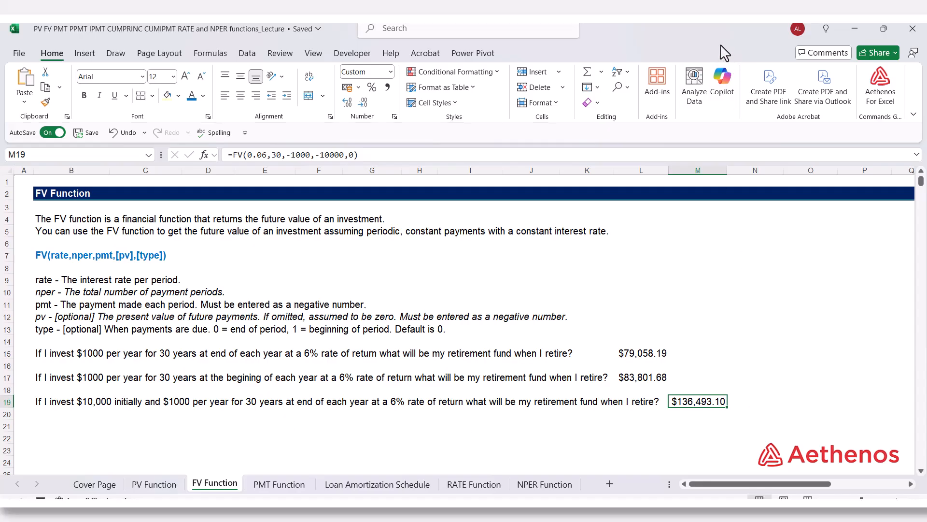
- Go to the PMT Function sheet and review the first loan's amount, tenor and interest rate in C18:C20
key(ctrl+Page_Down)
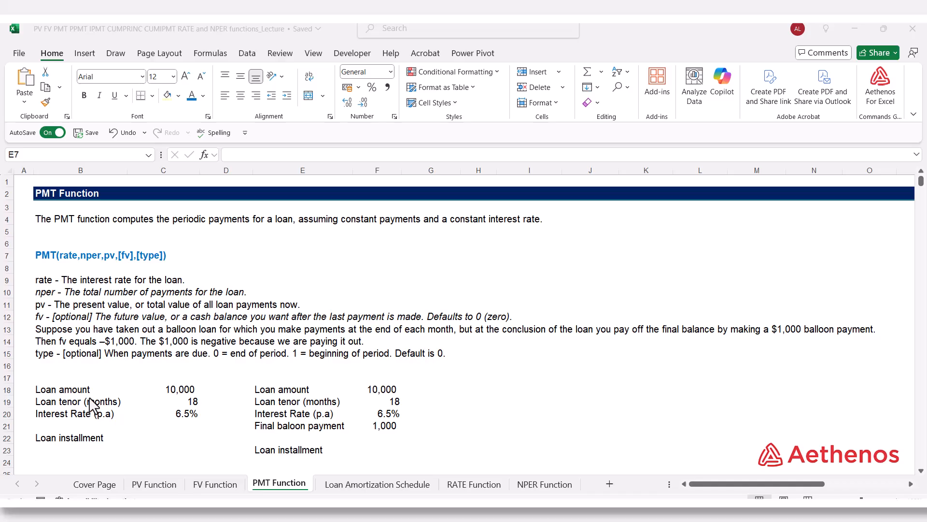
click(155, 391)
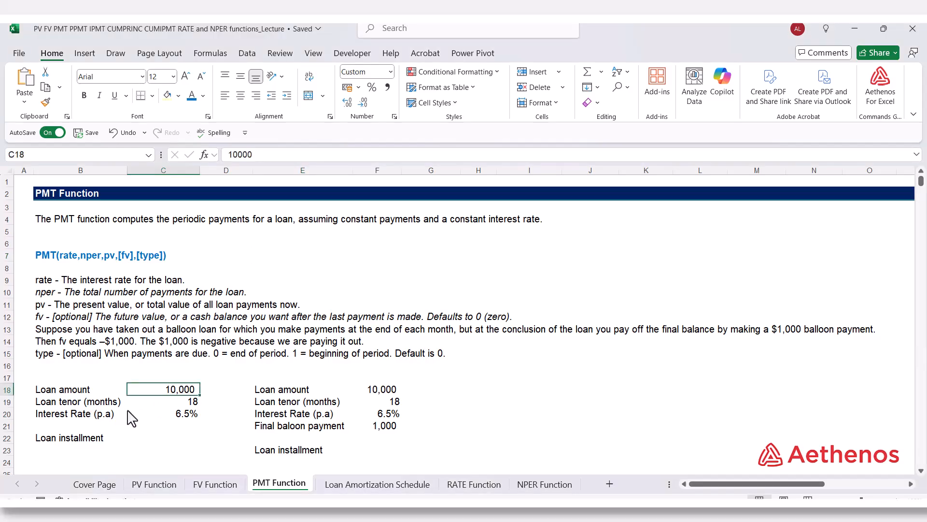
click(160, 405)
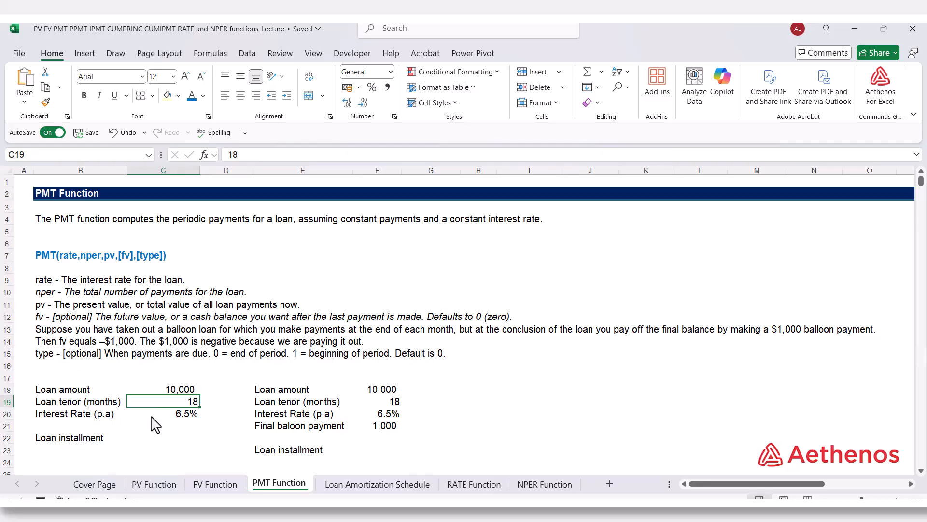
click(154, 418)
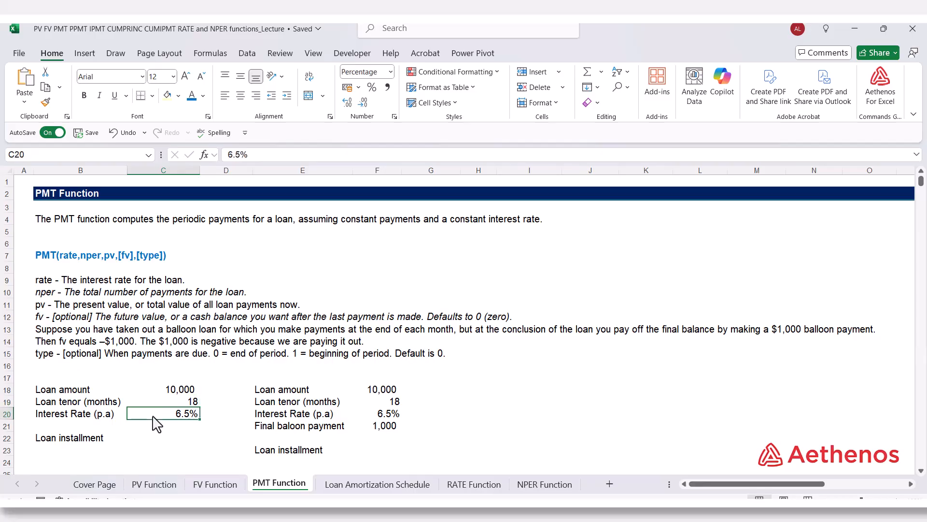
- Calculate the first loan's monthly installment in C22 with =PMT(C20/12,C19,C18,0,0)
click(163, 439)
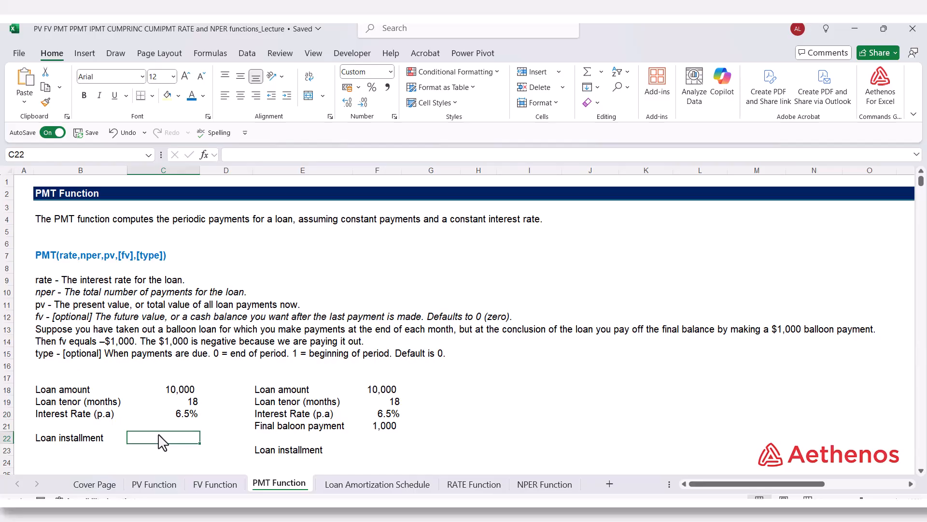
text(=)
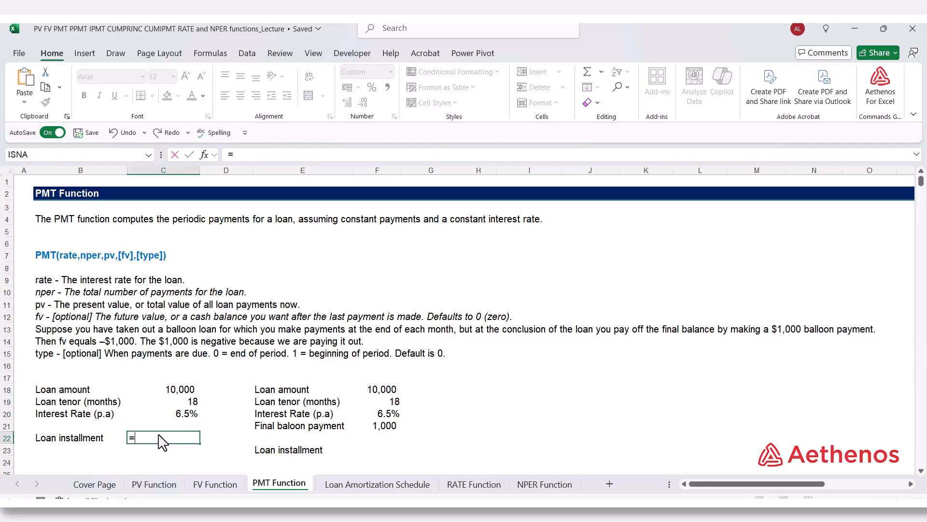
key(Escape)
text(=Pmt)
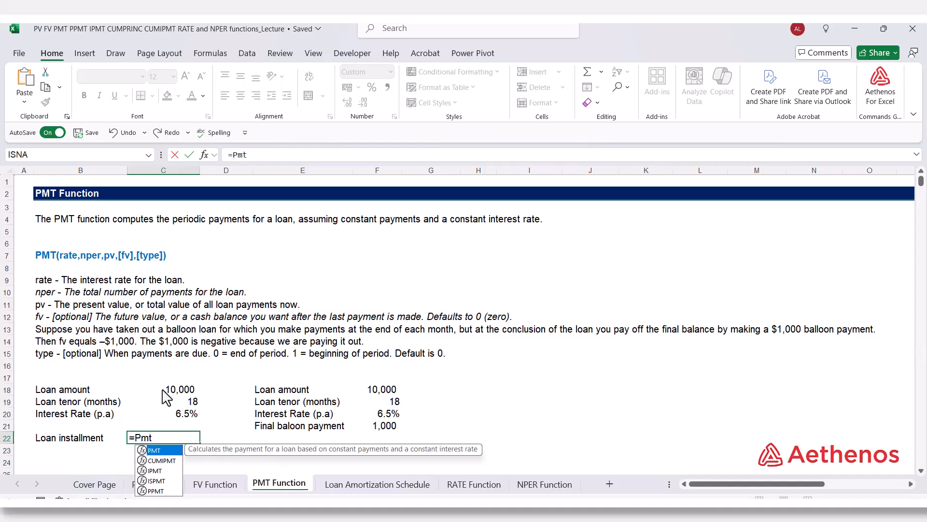
key(Tab)
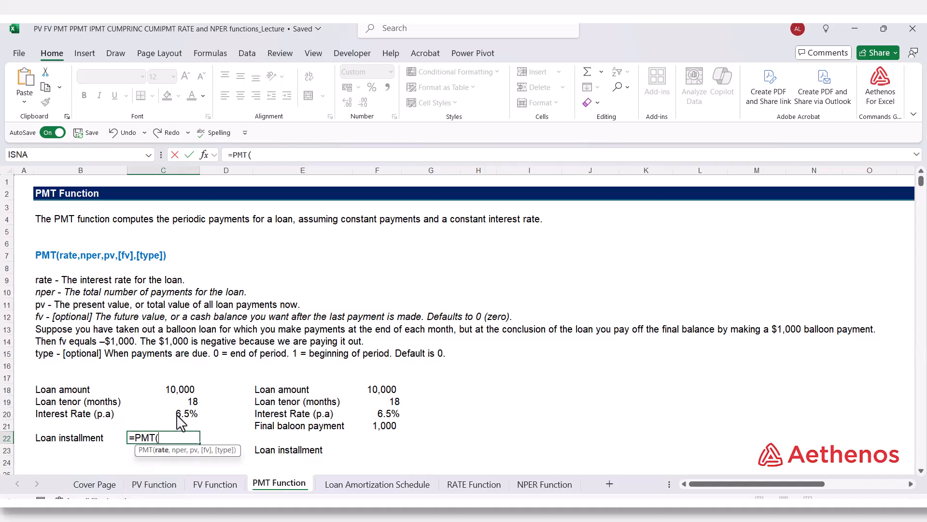
click(179, 417)
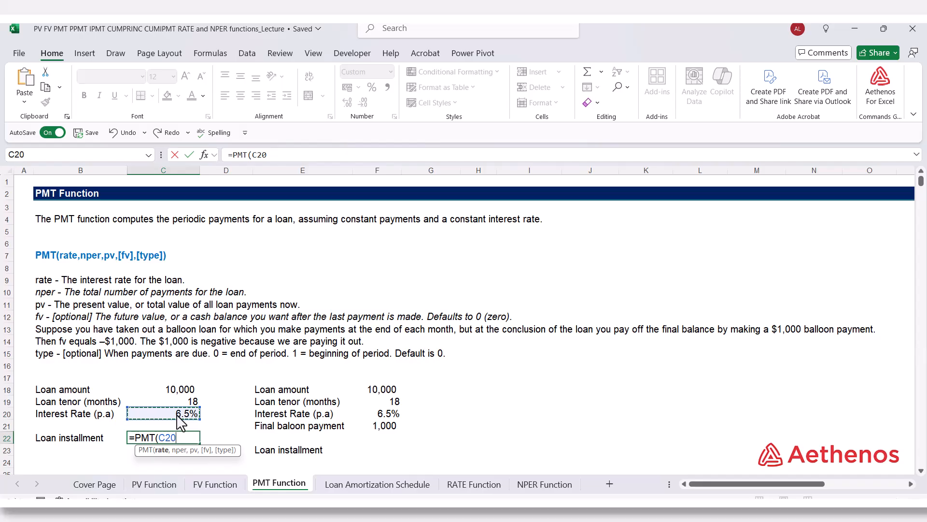
text(/12,)
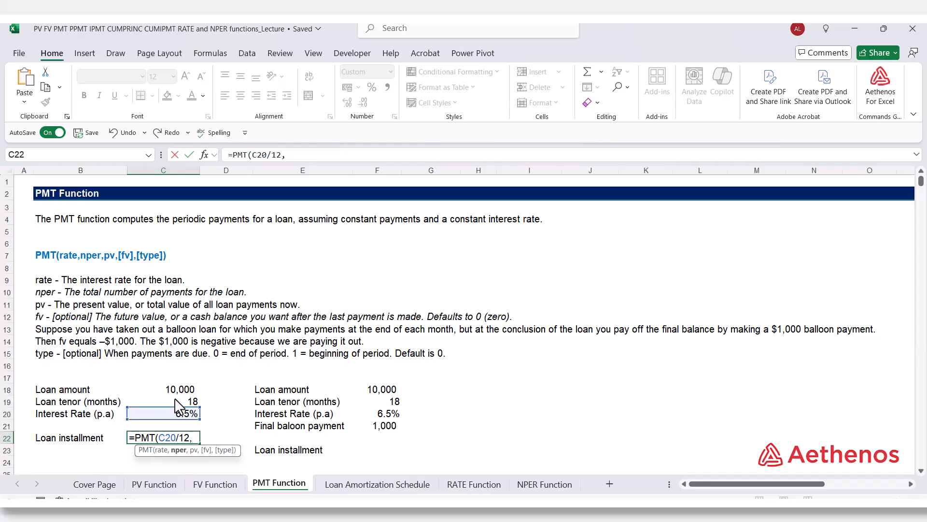
click(178, 404)
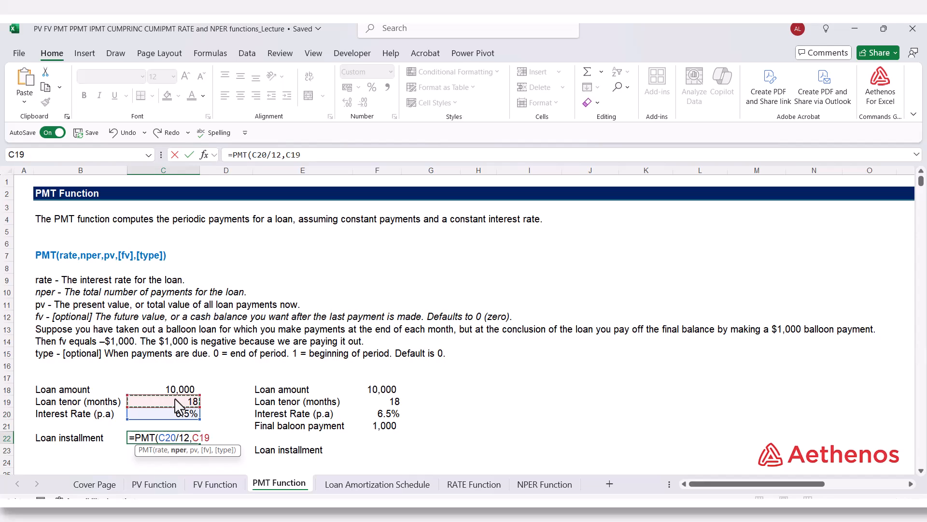
text(,0)
key(BackSpace)
click(167, 389)
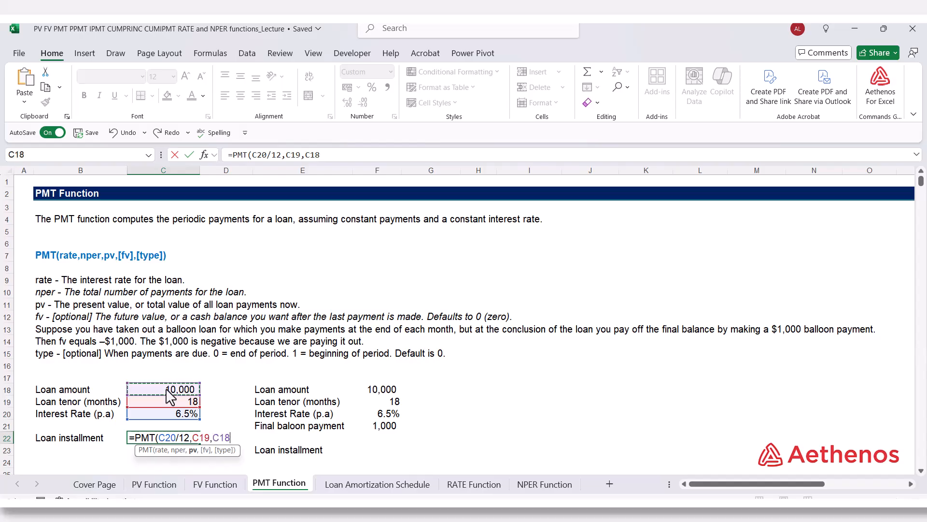
text(,)
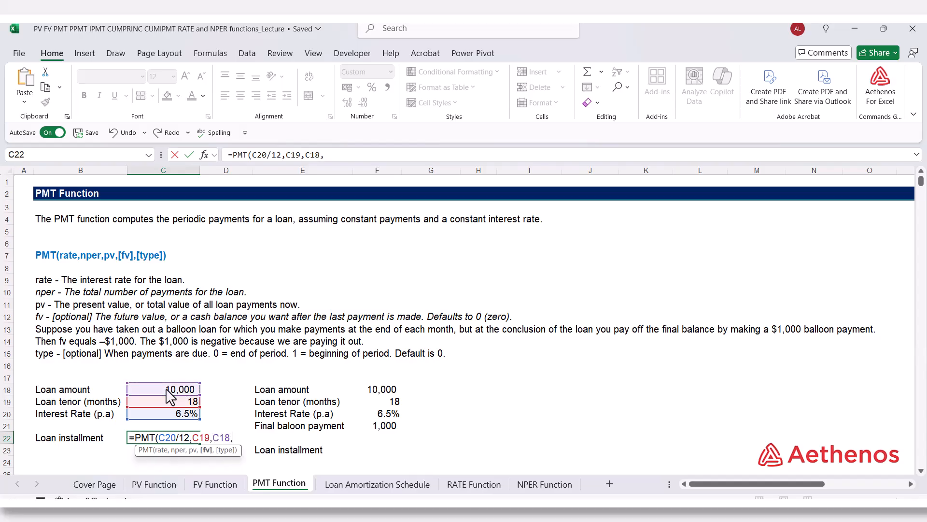
text(0,)
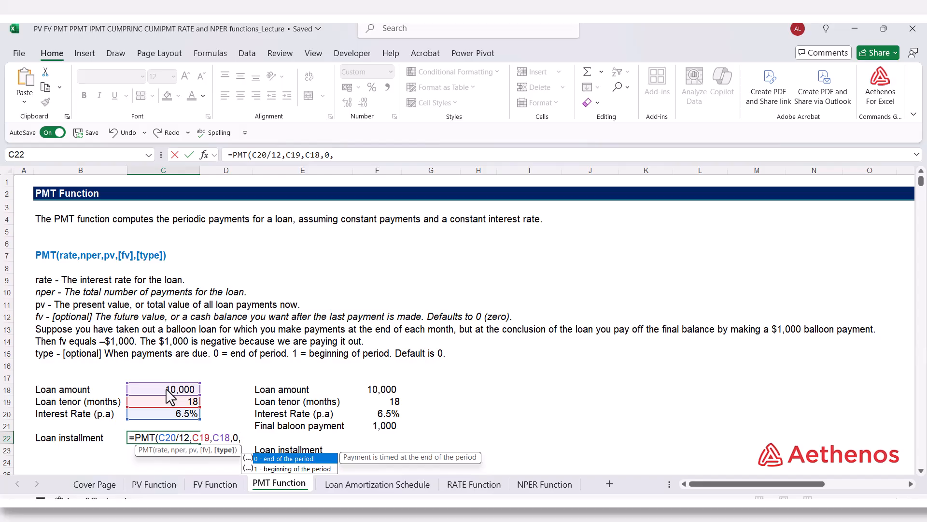
text(0)
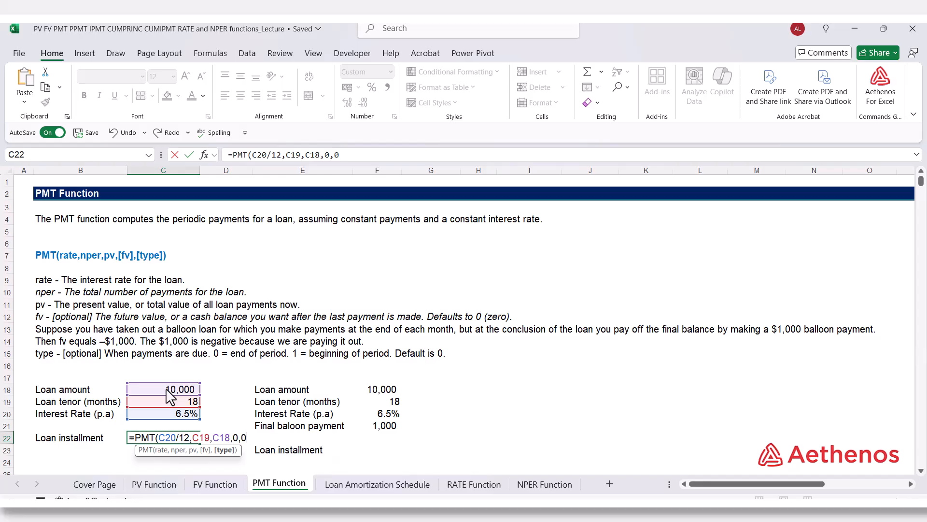
text())
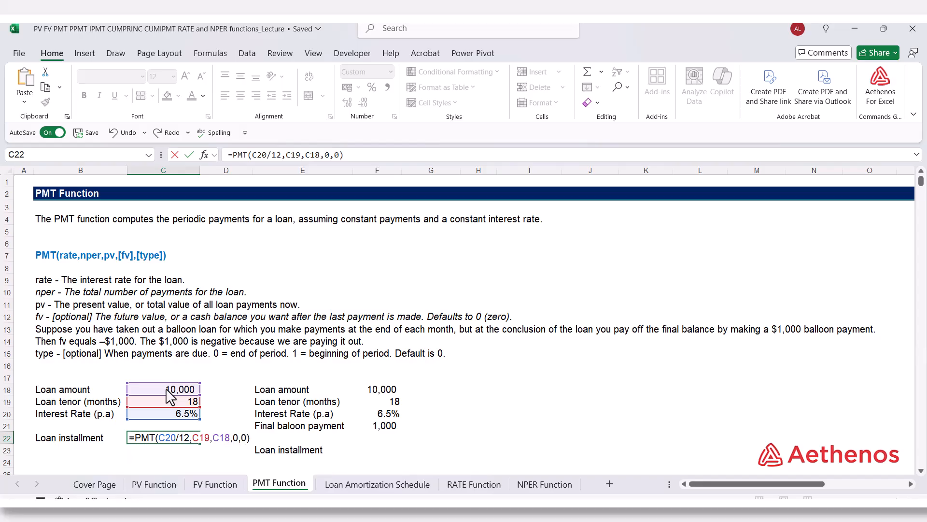
key(Return)
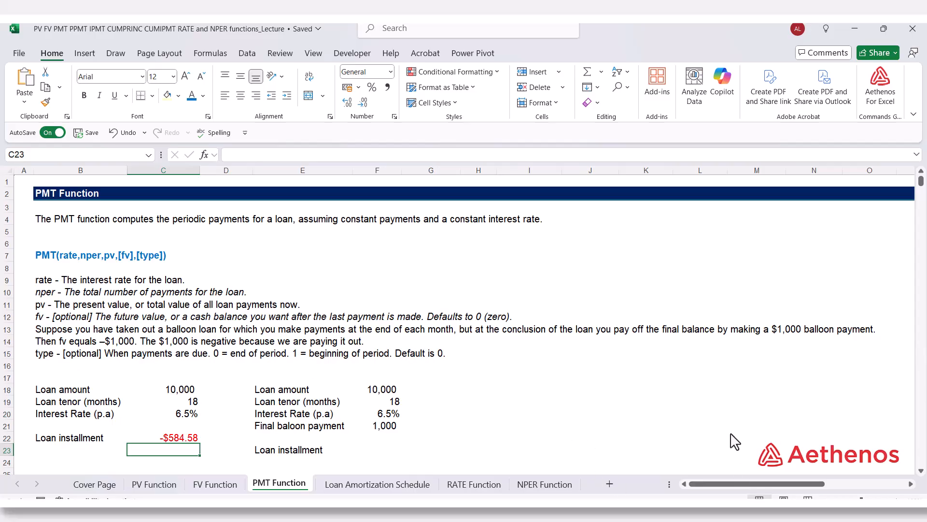
- Put a minus sign before PMT in the C22 formula, making it =-PMT(C20/12,C19,C18,0,0)
click(189, 437)
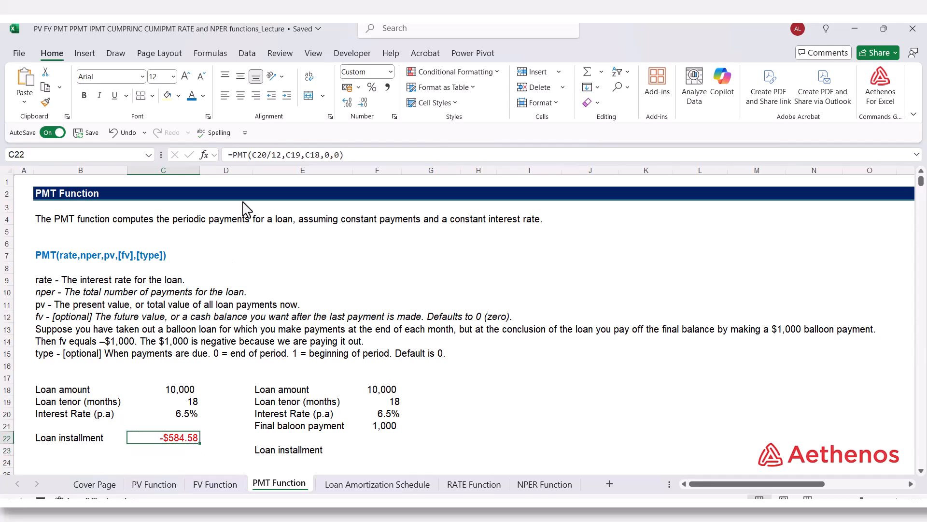
click(233, 155)
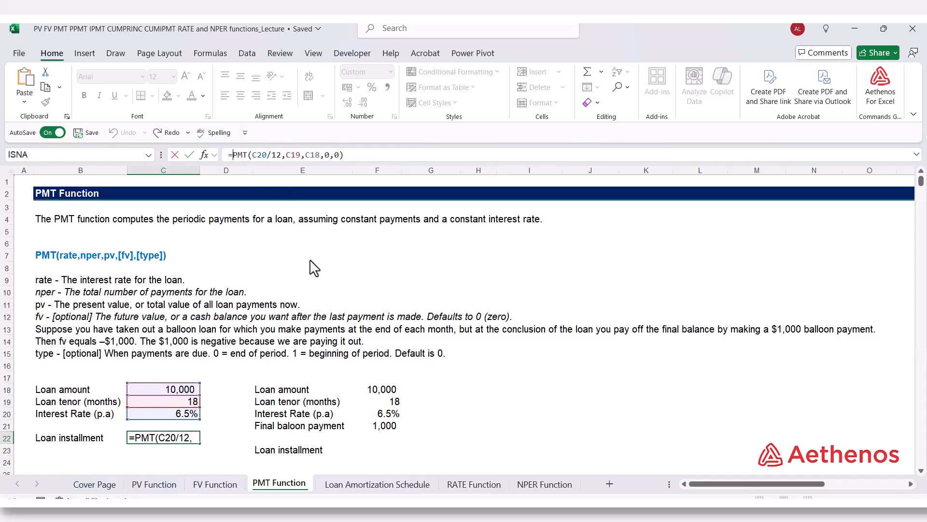
text(-)
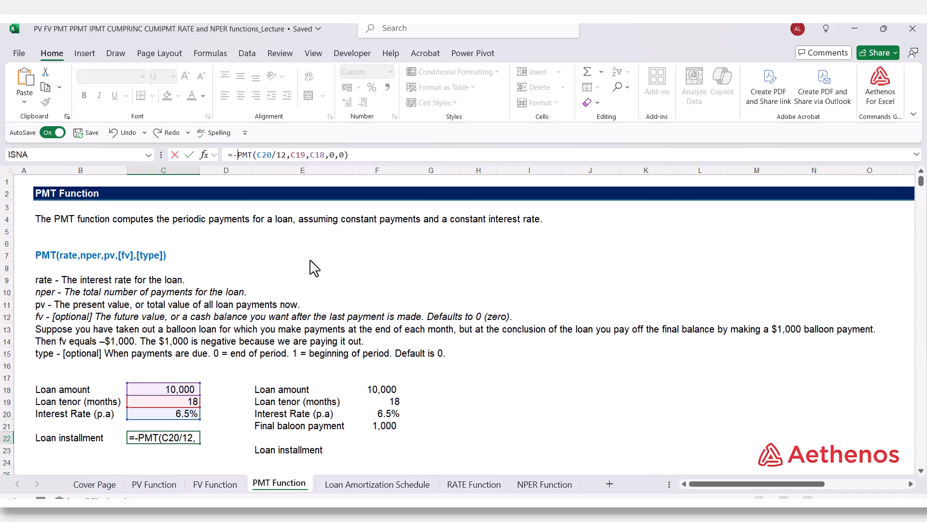
key(Return)
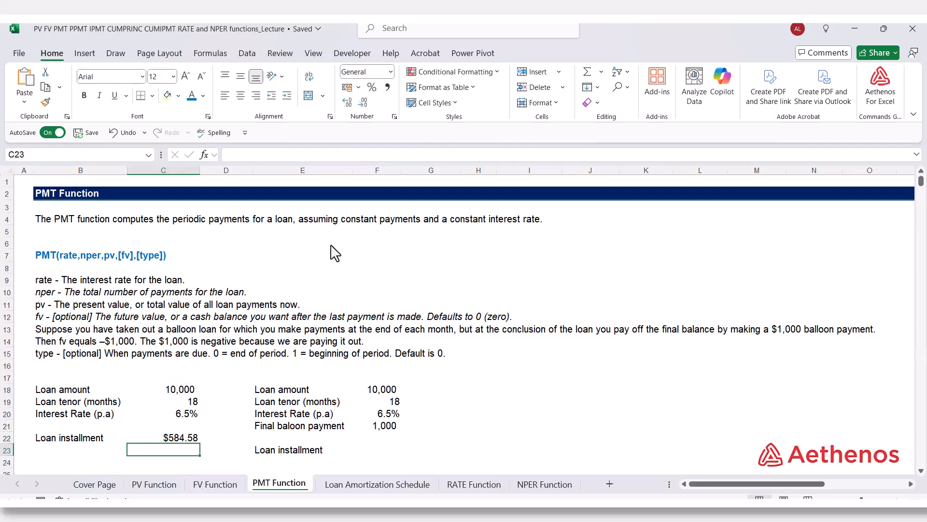
click(169, 441)
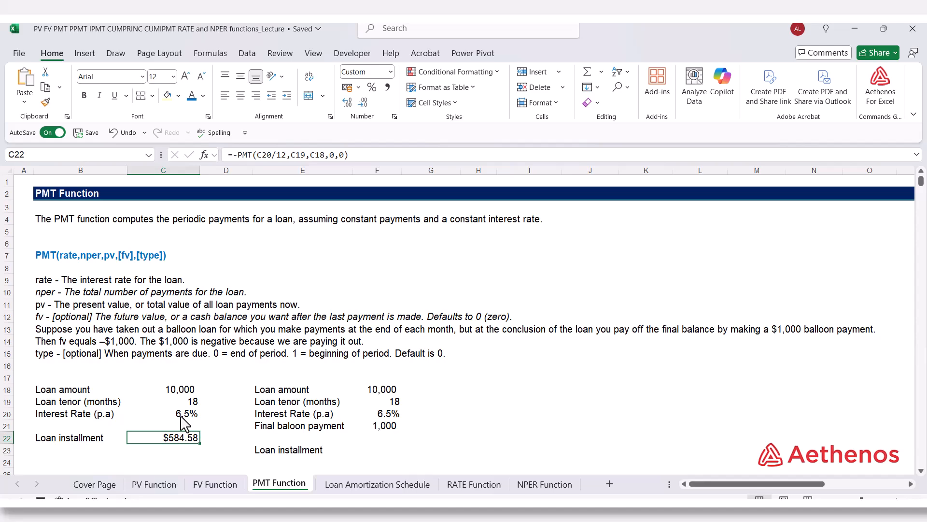
- Calculate the second loan's monthly installment, including its final balloon payment, in F23 with =-PMT(F20/12,F19,F18,-F21,0)
click(320, 389)
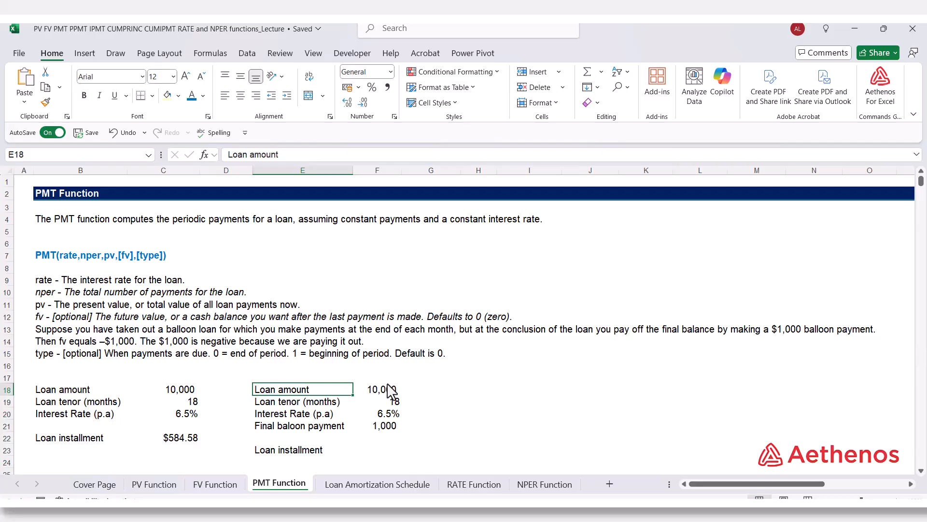
click(309, 427)
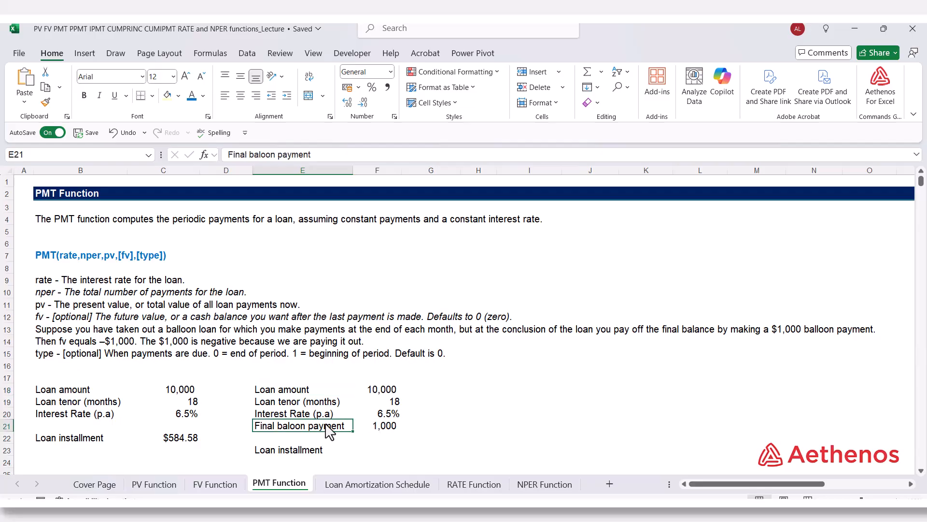
click(385, 426)
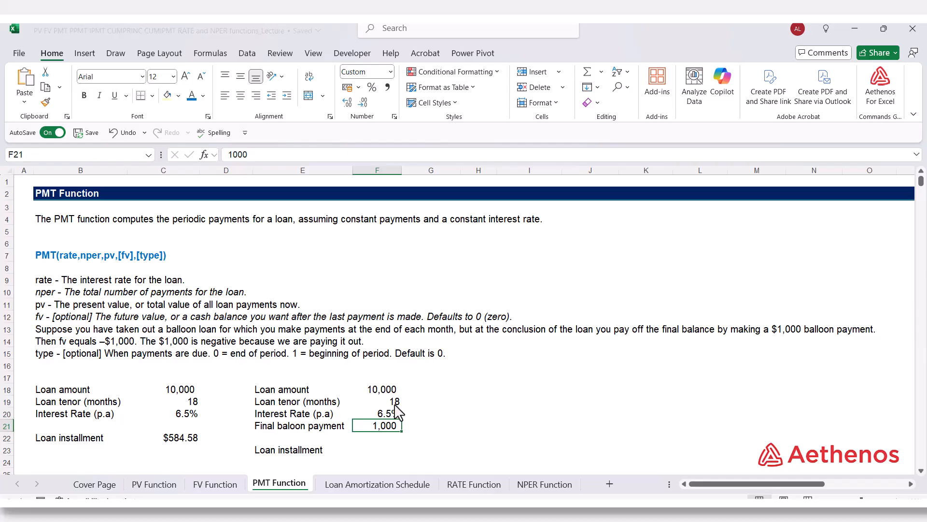
key(Down)
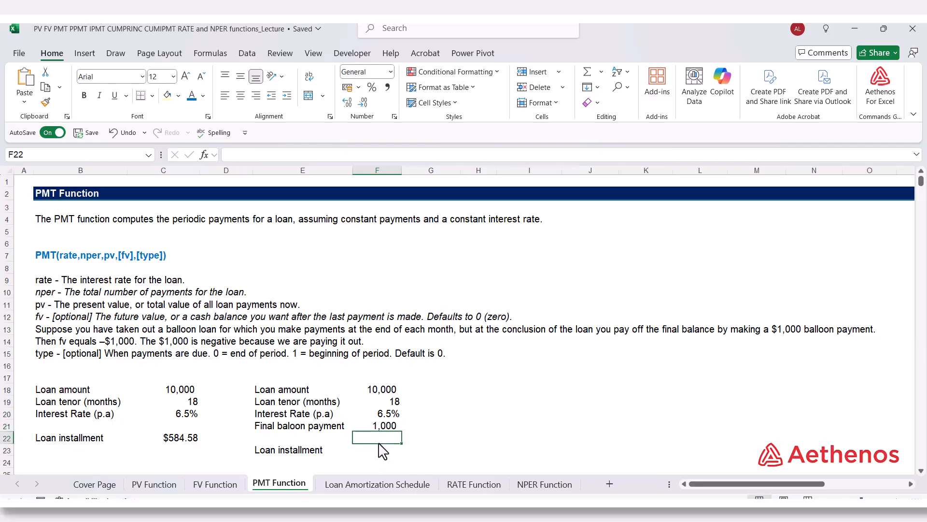
click(383, 453)
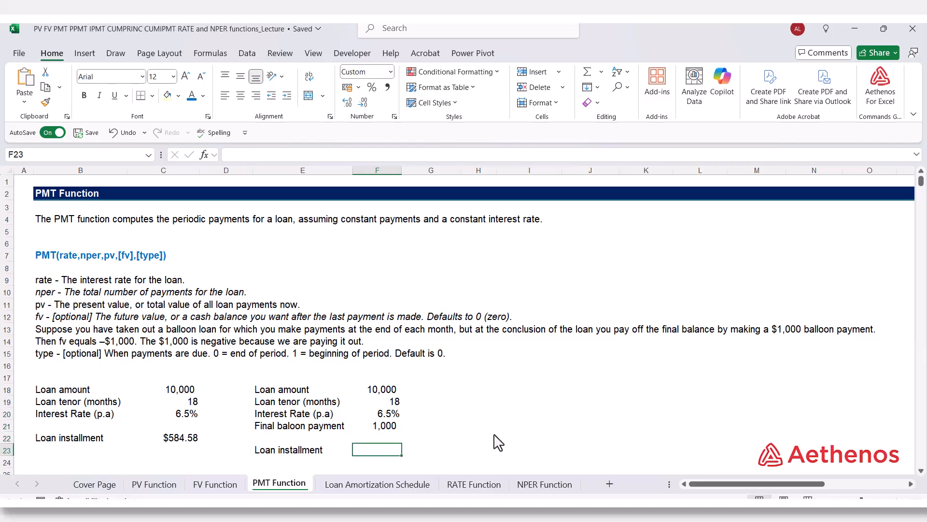
text(=)
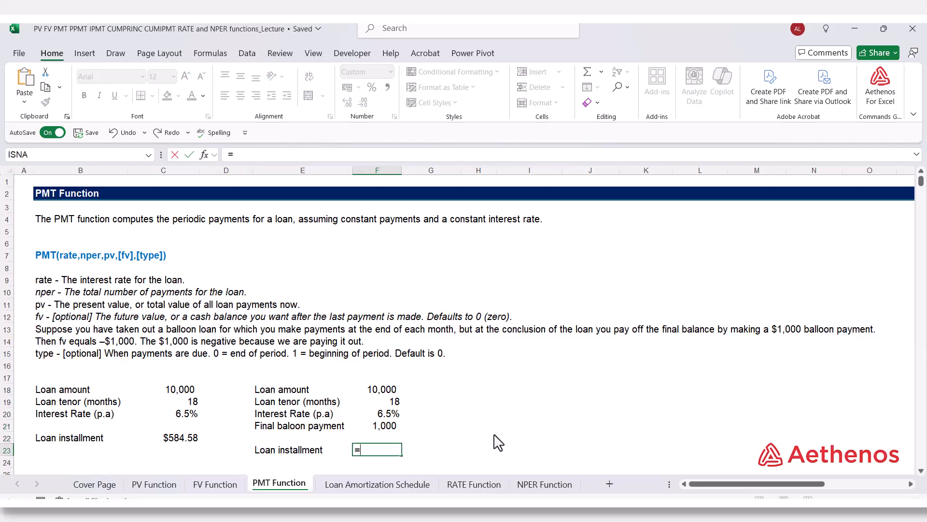
text(-P)
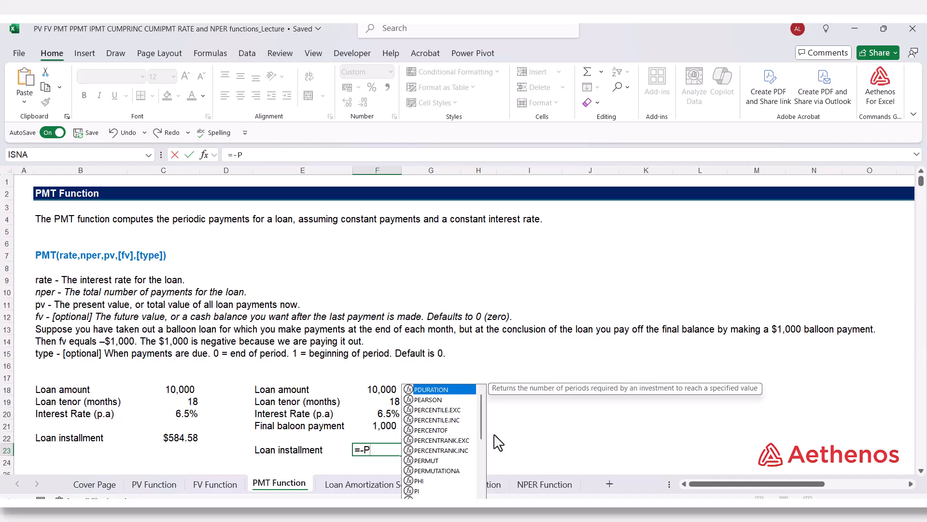
text(mt)
key(Tab)
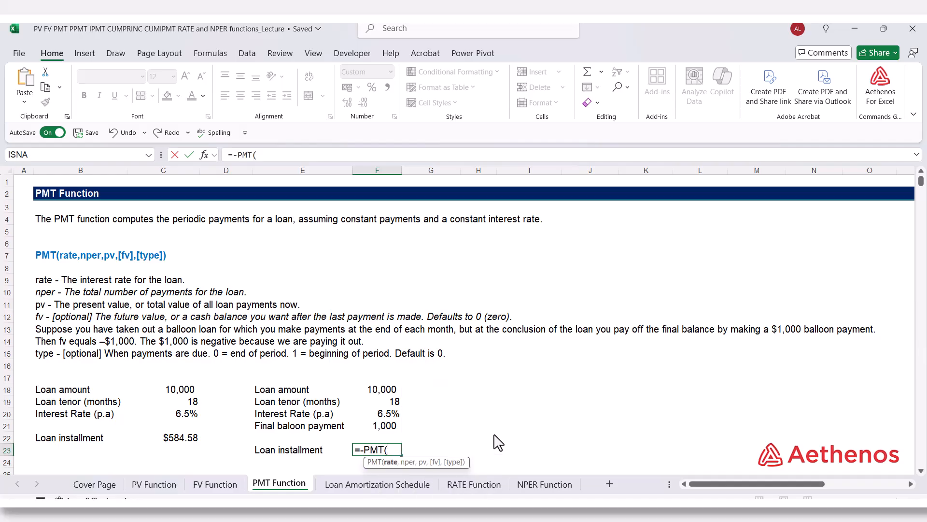
key(Up)
key(Up)
key(Up)
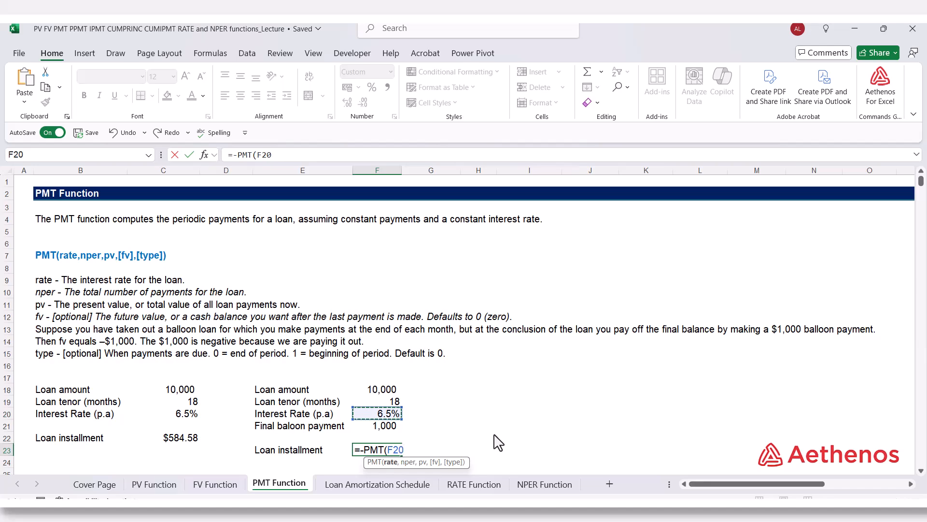
text(/12,)
key(Up)
key(Up)
key(Up)
key(Up)
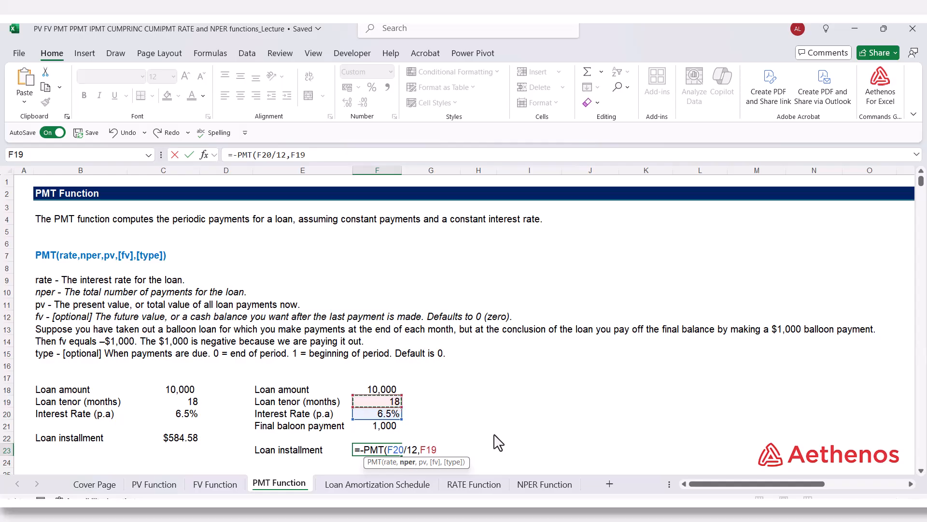
text(,)
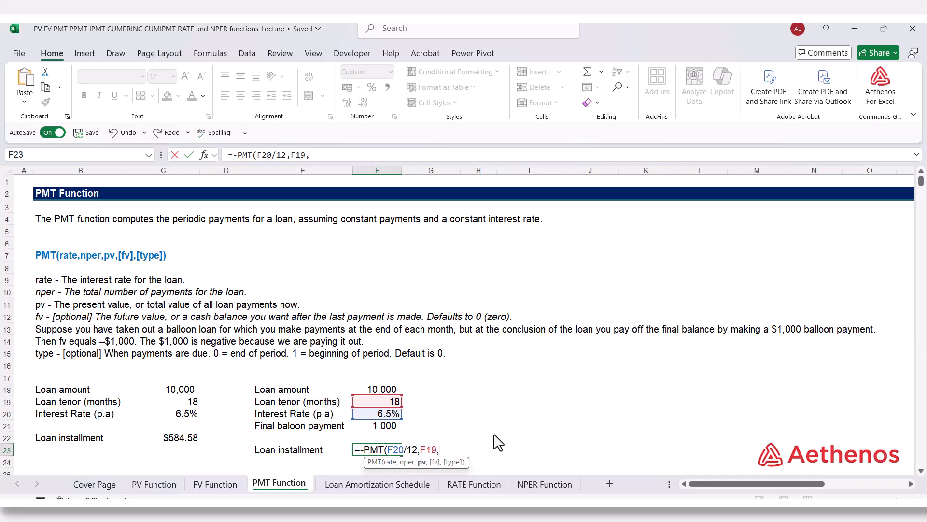
key(Up)
key(Up)
key(Up)
key(Up)
key(Up)
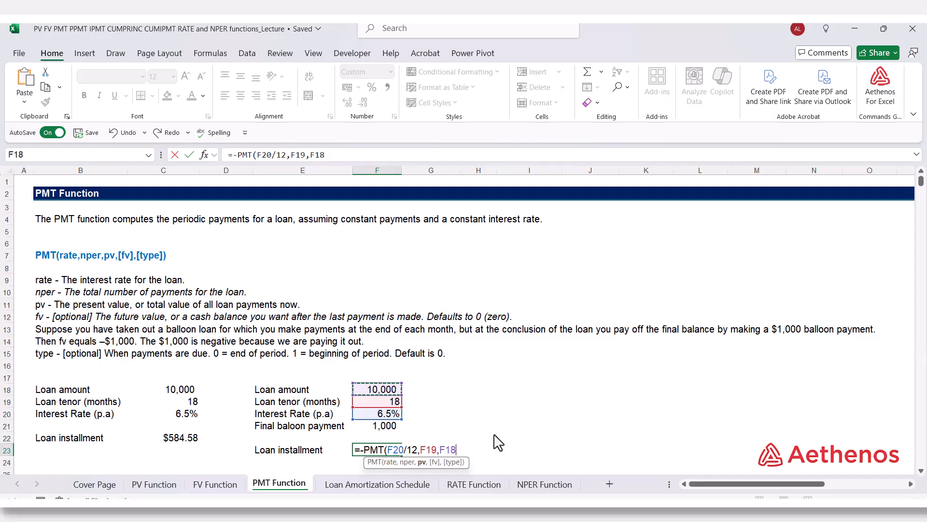
text(,)
text(-)
click(373, 431)
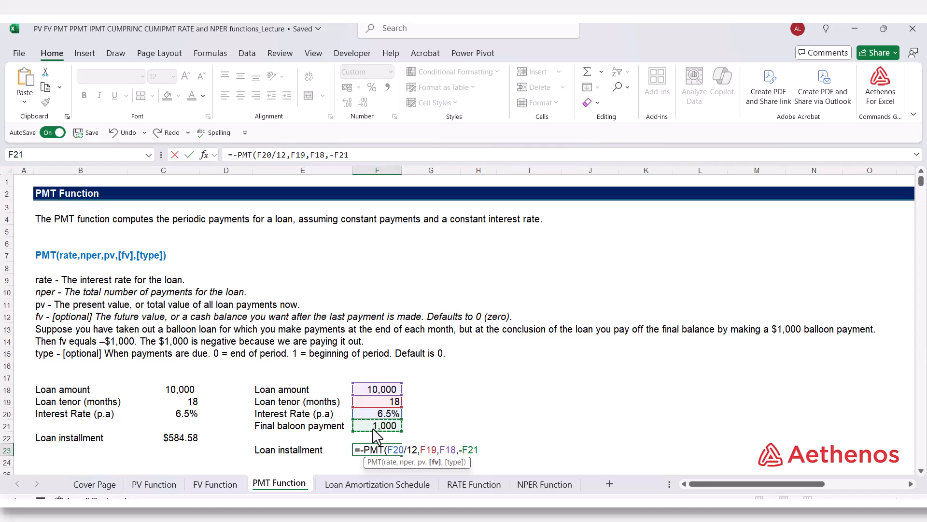
text(,)
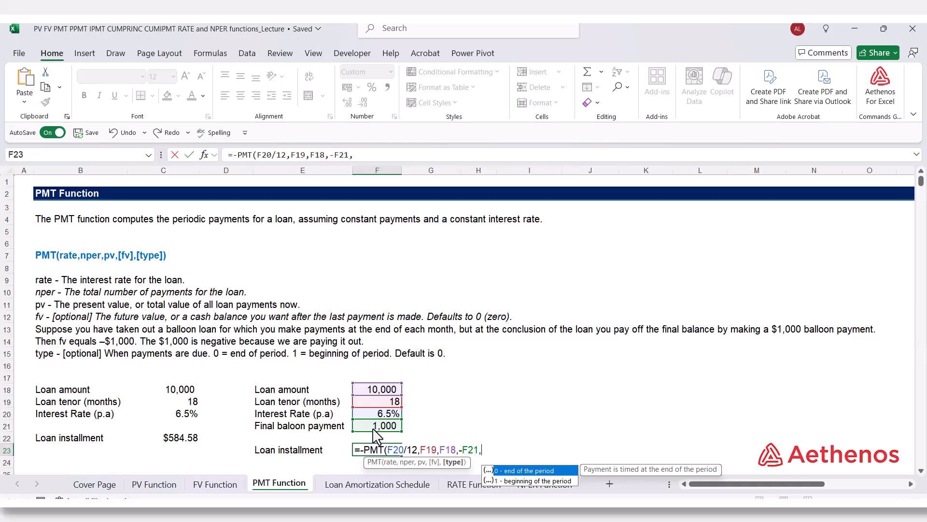
text(0))
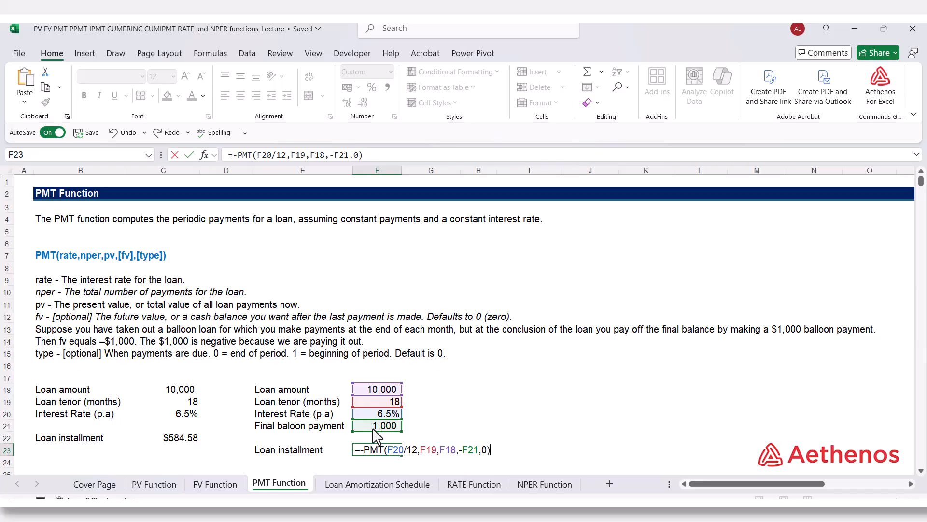
key(Return)
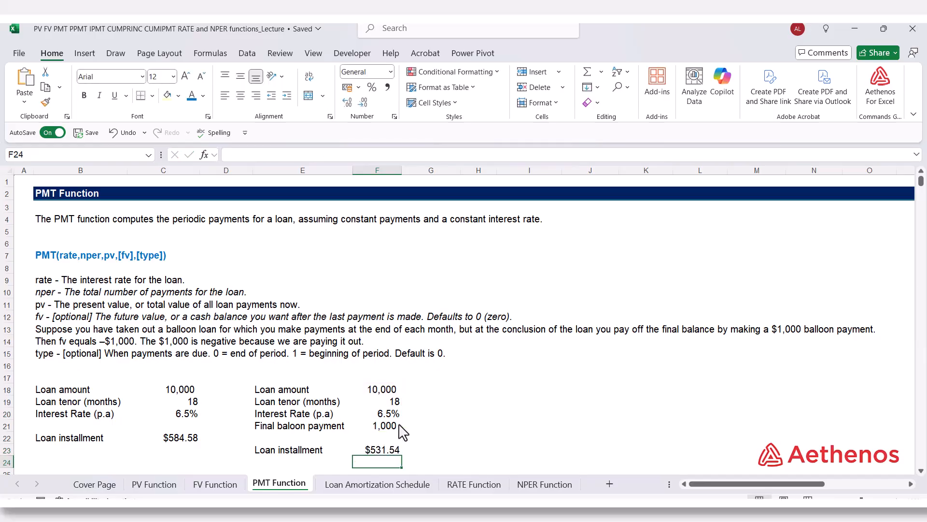
click(387, 450)
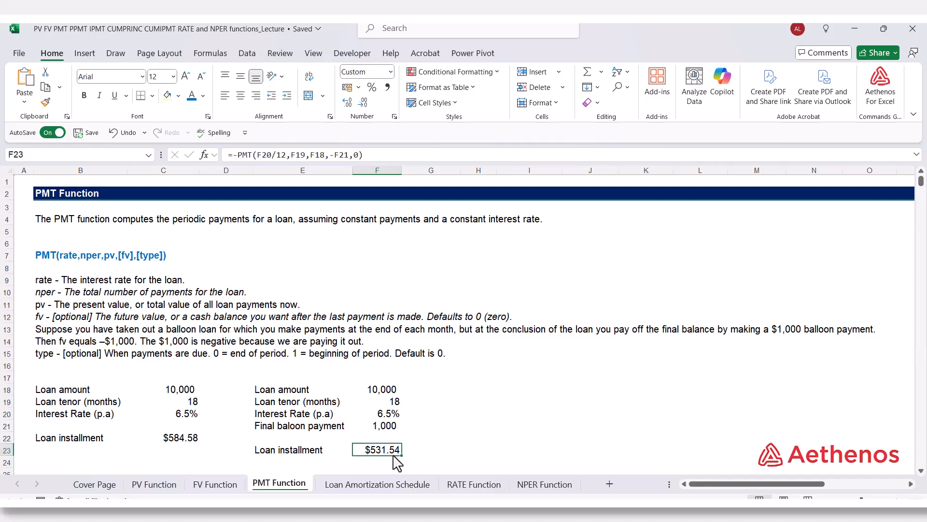
- Compare the loan installments without and with a balloon payment in C22 and F23, checking the final balloon payment in F21
click(198, 438)
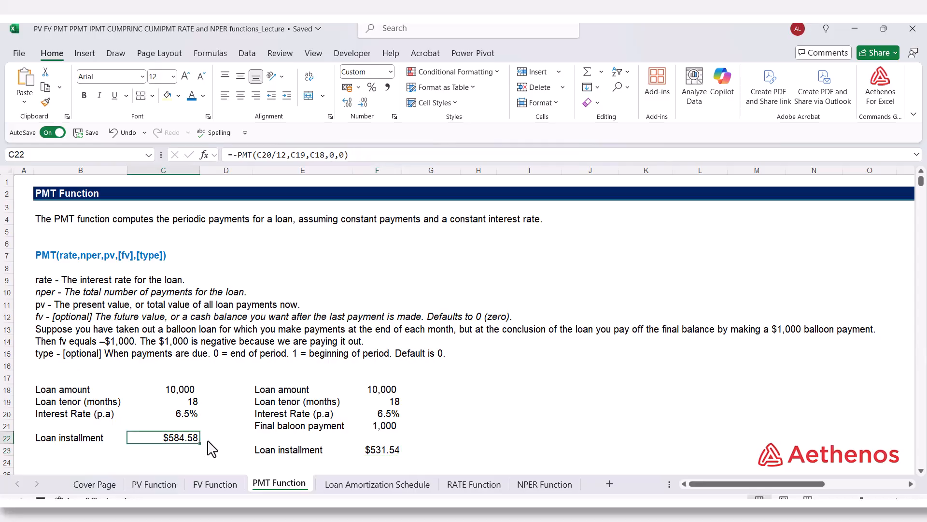
click(368, 452)
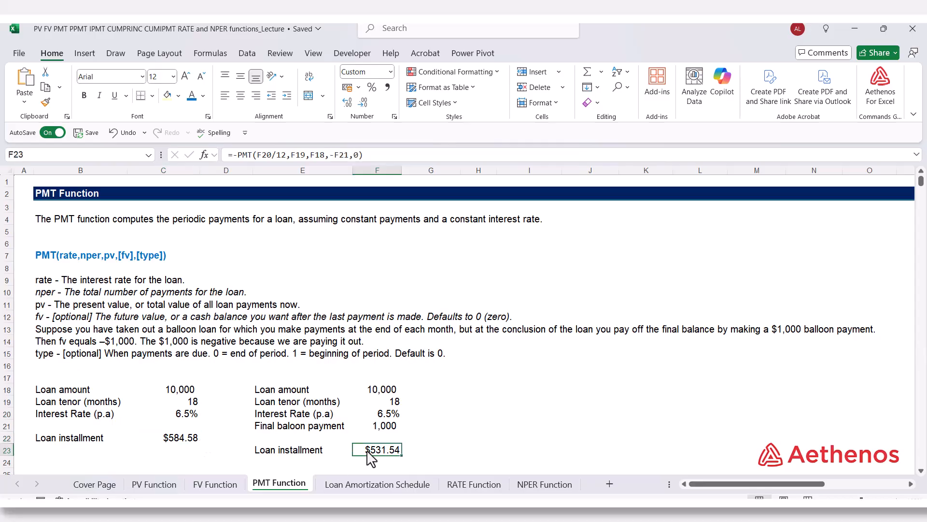
click(374, 425)
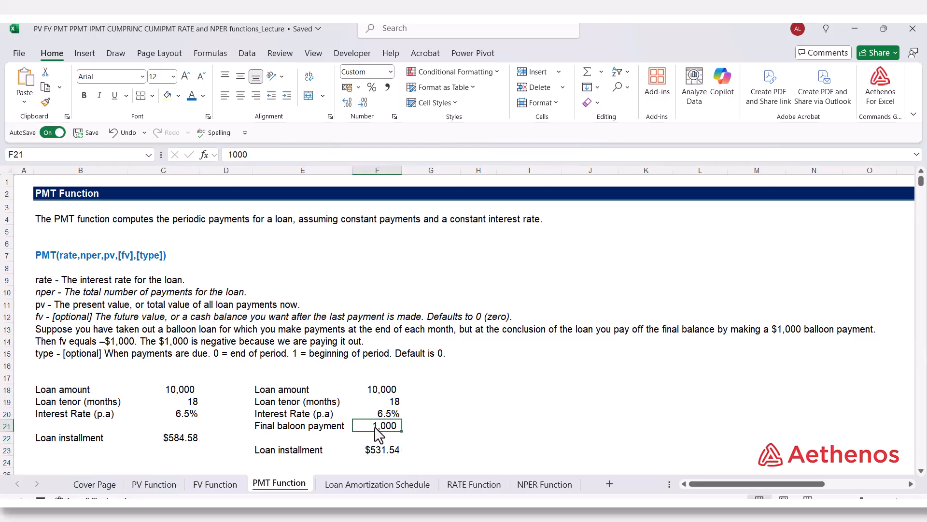
click(384, 459)
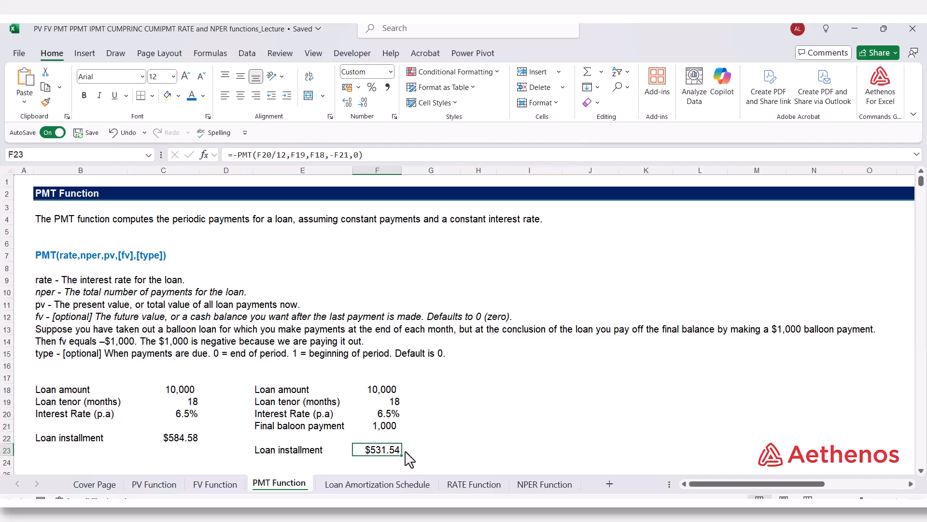
click(198, 444)
click(359, 452)
click(395, 427)
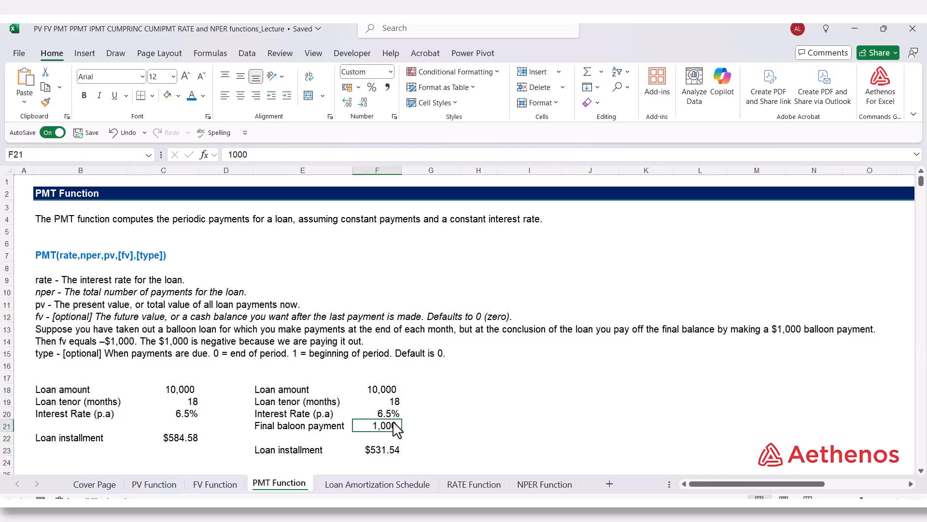
click(432, 439)
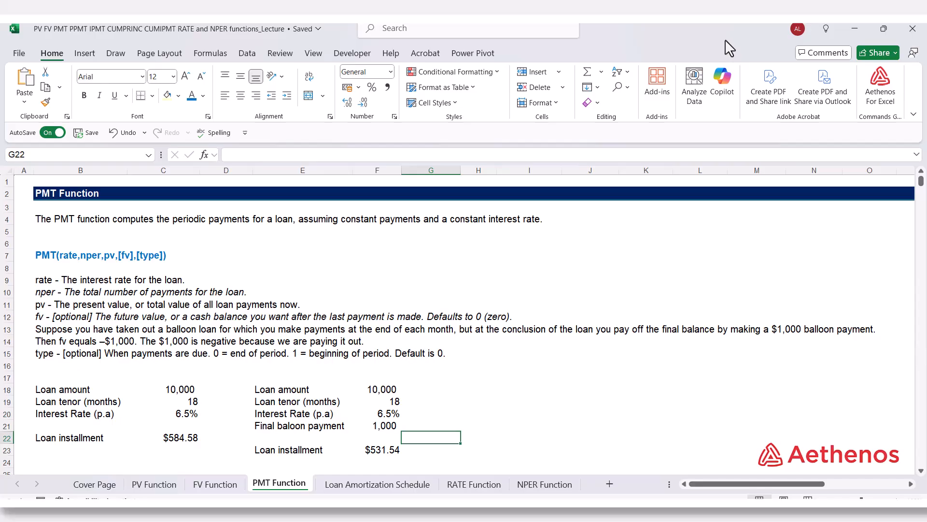
- Go to the Loan Amortization Schedule sheet and review the table headings and the loan amount, tenor and interest rate in C5:C7
key(ctrl+Page_Down)
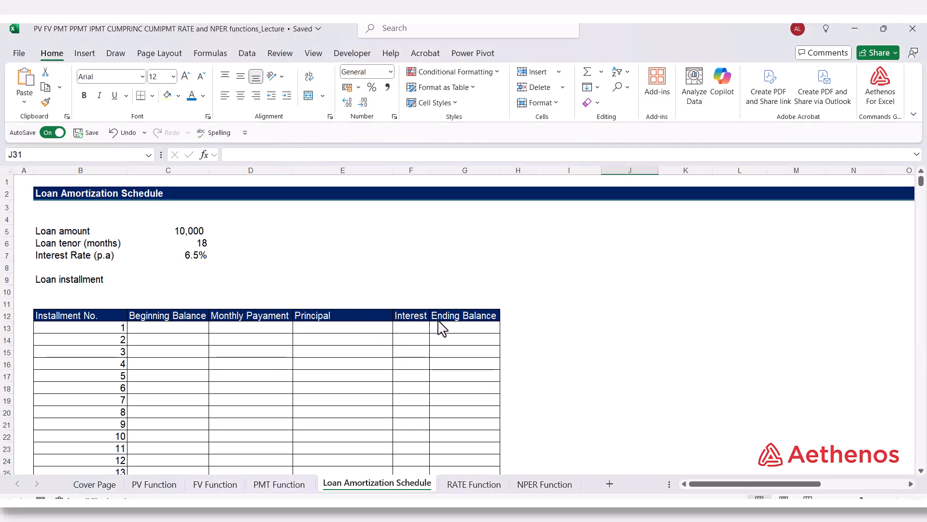
click(418, 323)
click(376, 318)
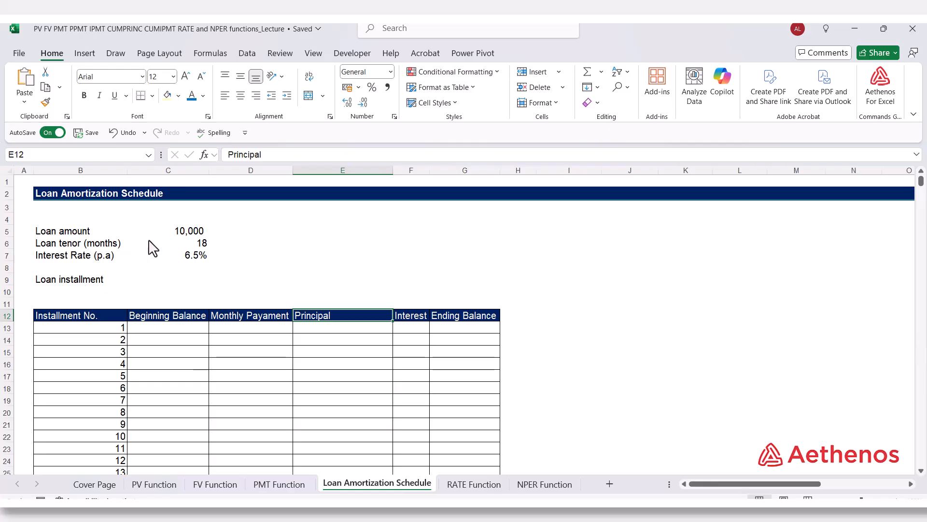
click(175, 234)
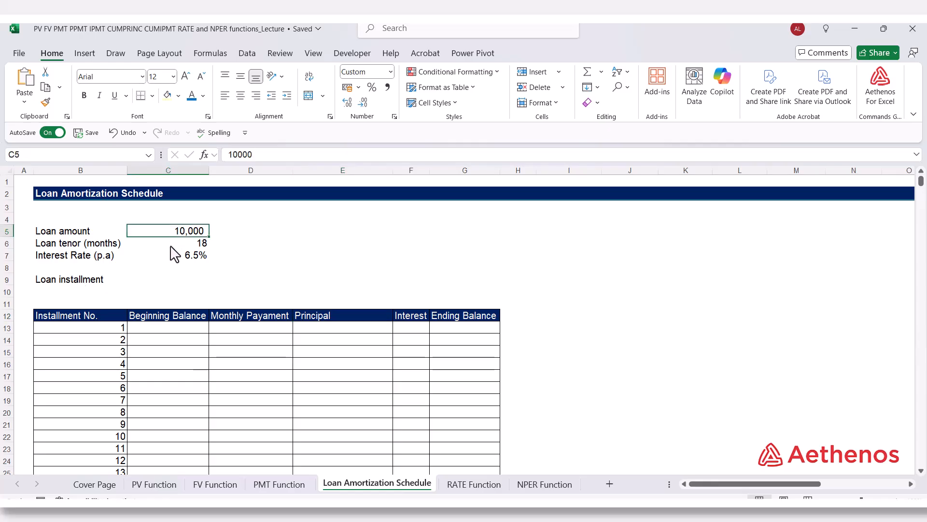
click(174, 245)
click(175, 255)
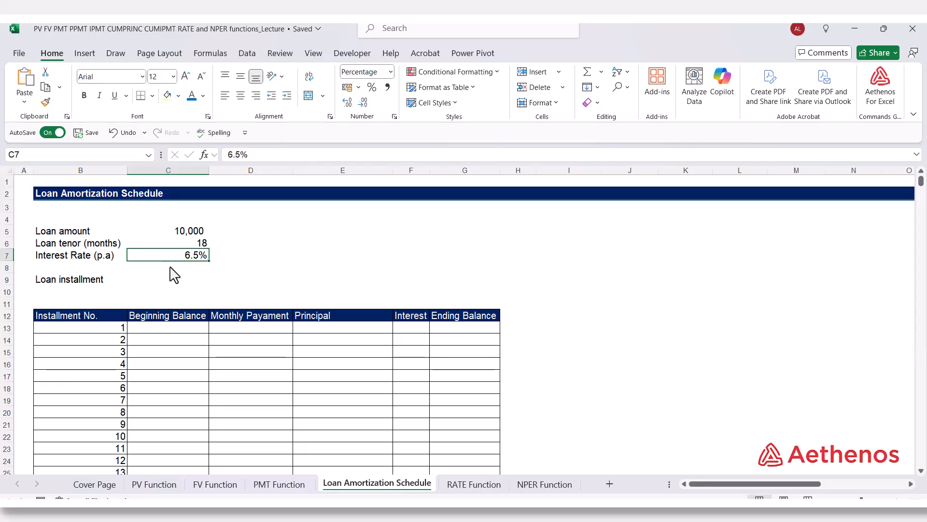
click(172, 272)
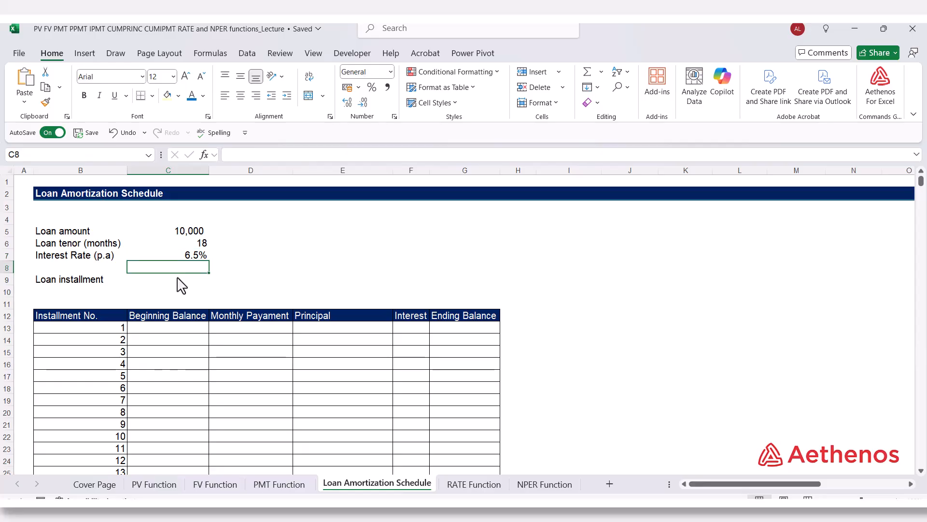
- Calculate the loan installment in C9 with =-PMT(C7/12,C6,C5,0,0)
click(177, 280)
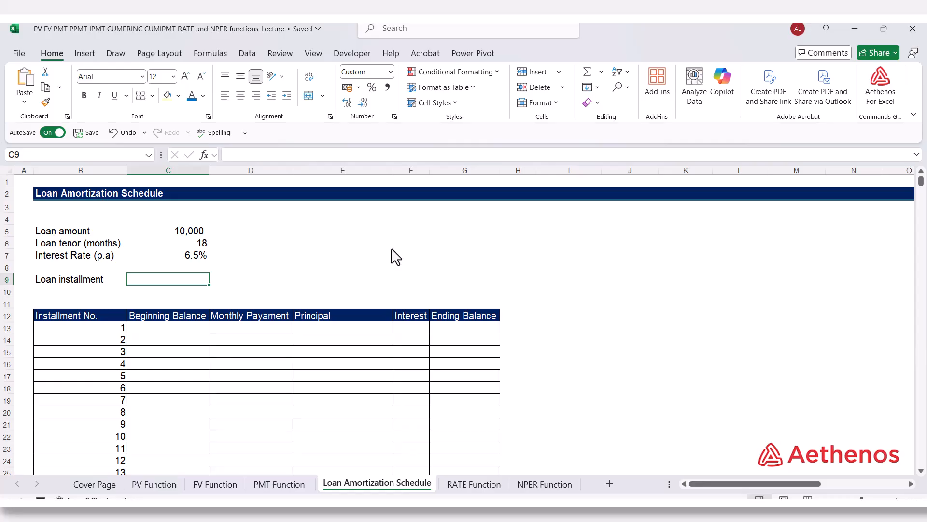
text(=-)
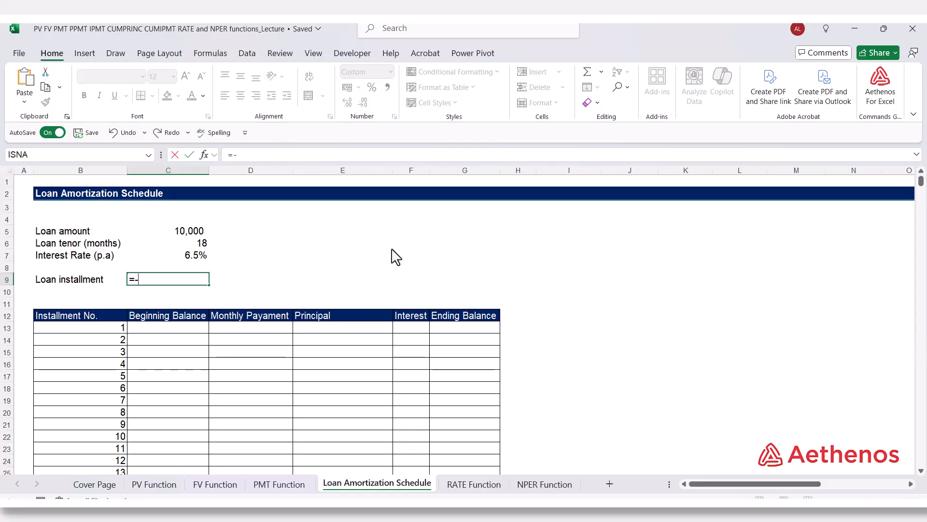
text(pmt)
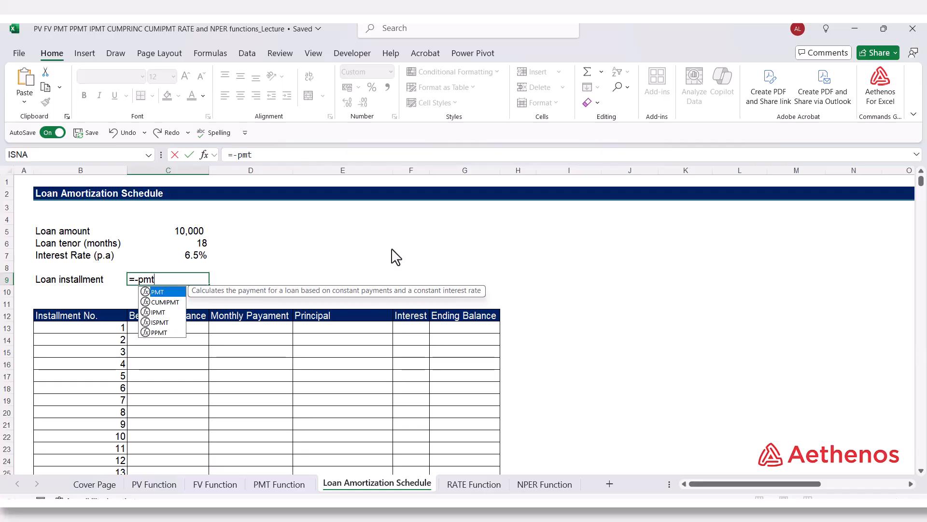
key(Tab)
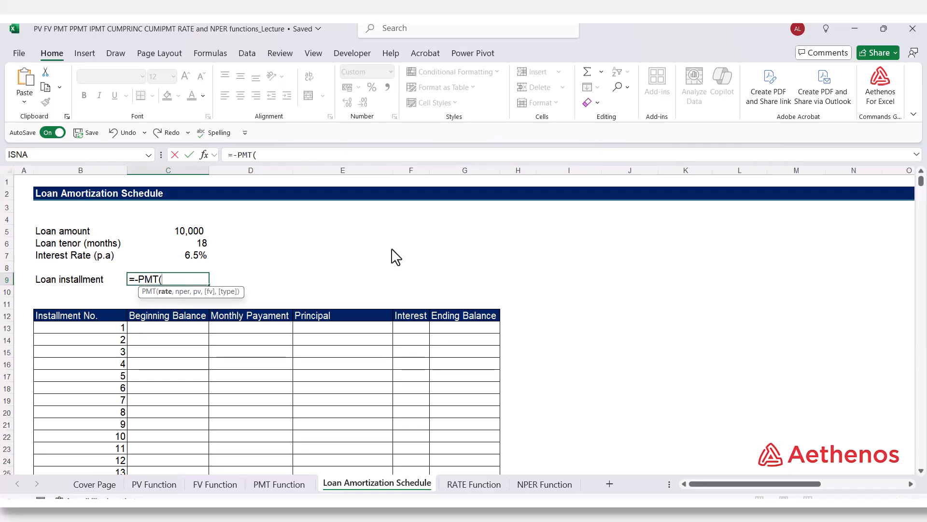
click(196, 263)
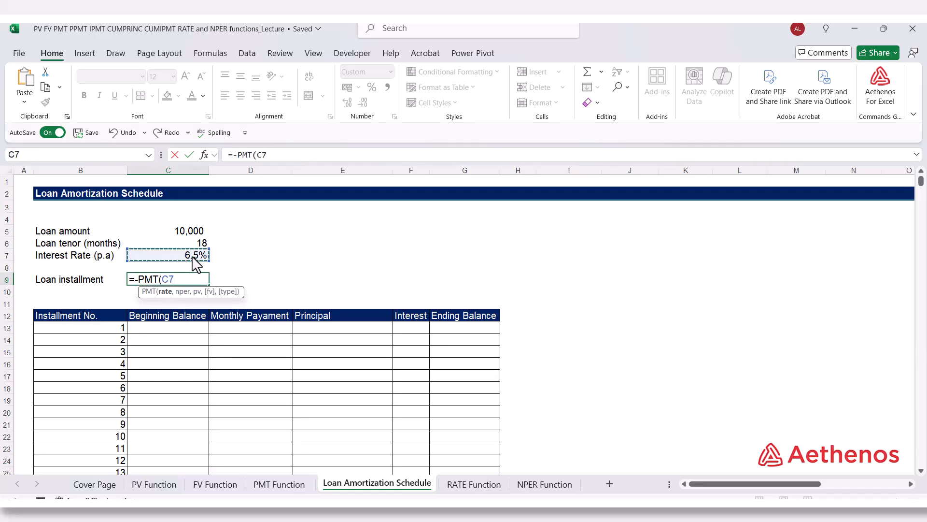
text(/12,)
click(190, 245)
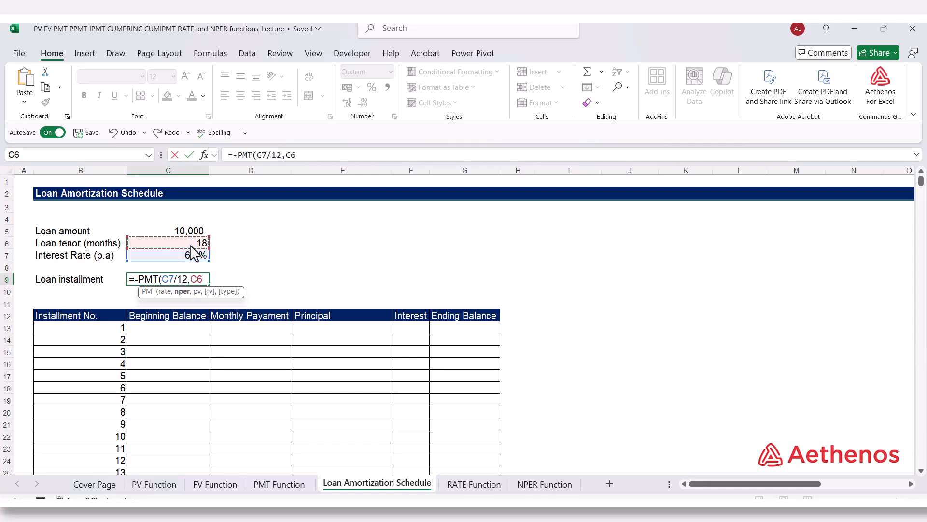
text(,)
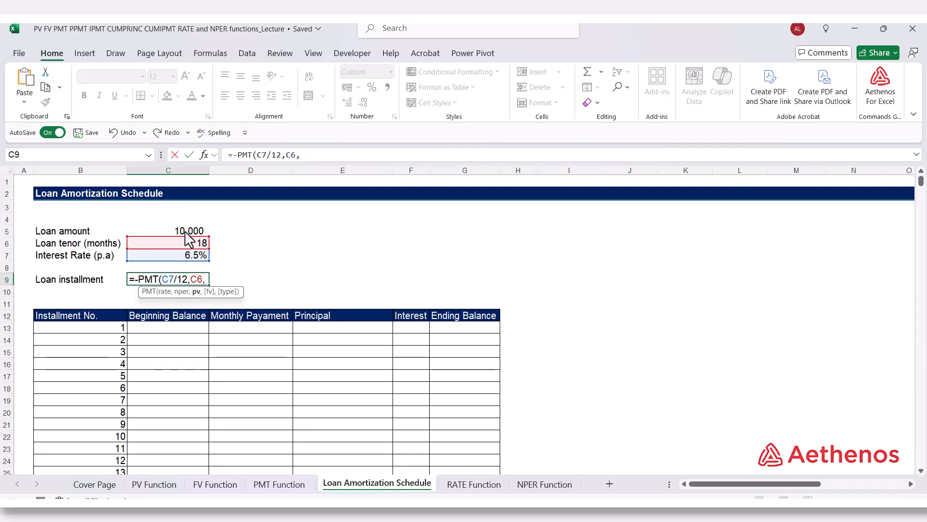
click(185, 232)
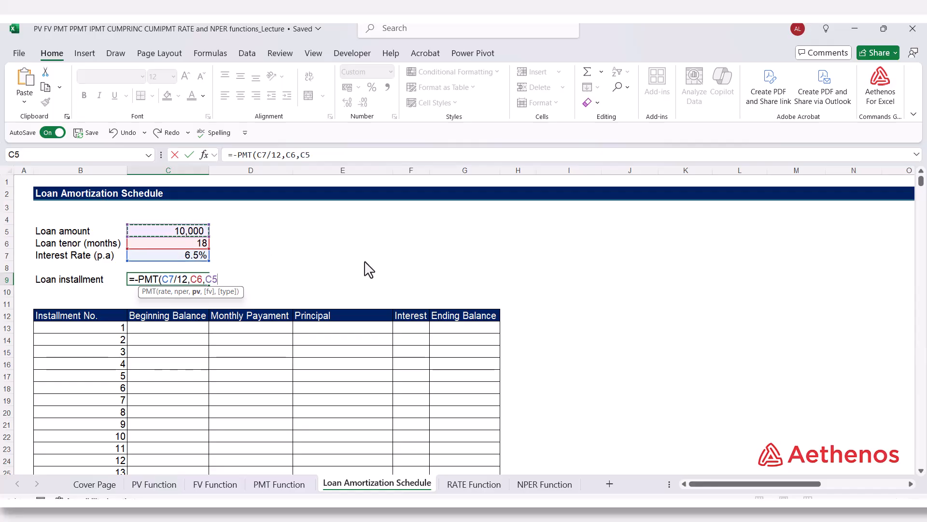
text(,)
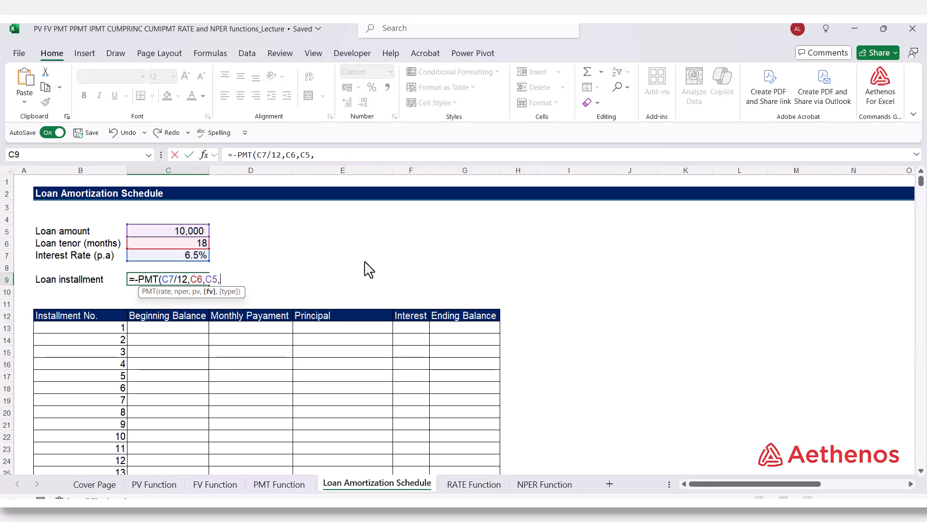
text(0,)
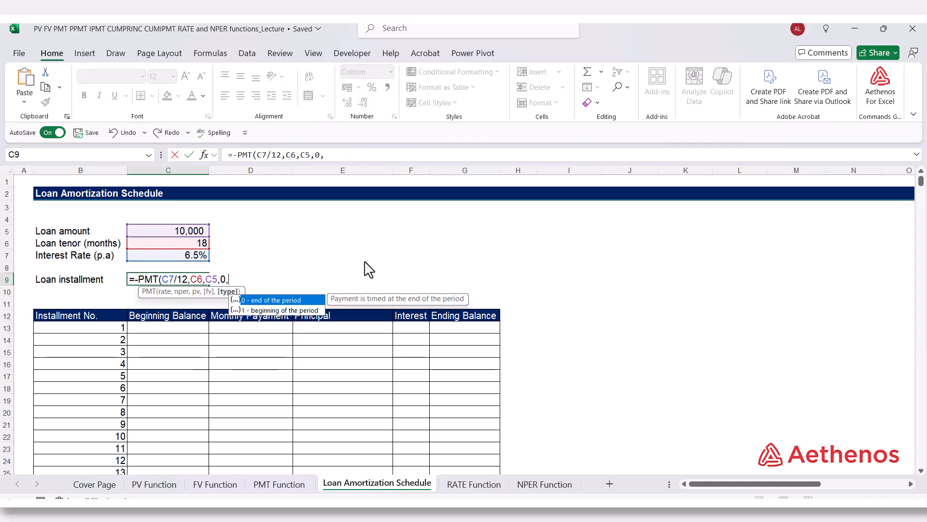
text(0)
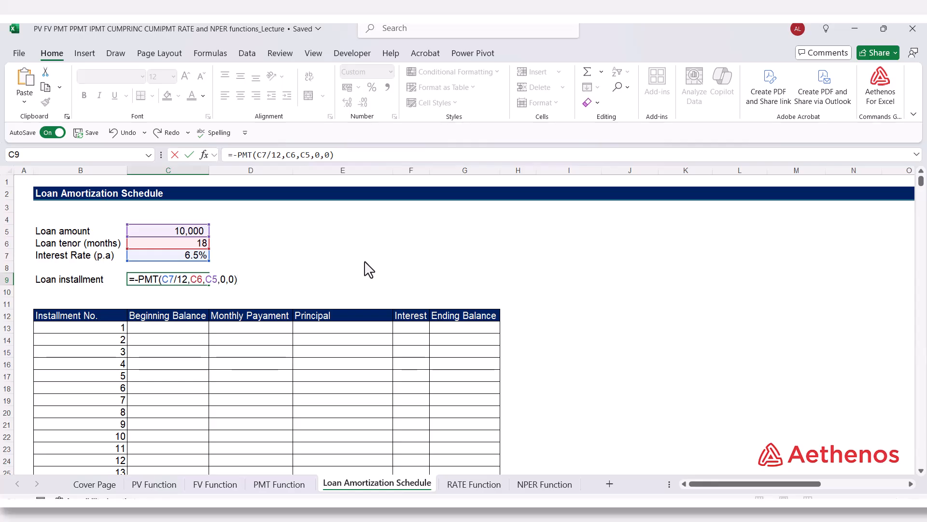
key(Return)
click(201, 280)
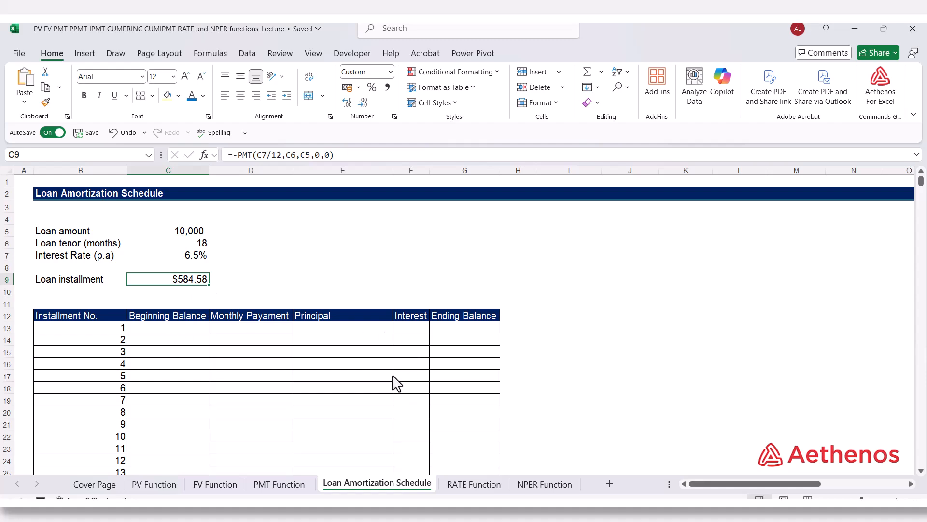
- Link the first installment's beginning balance in C13 to the loan amount with =C5
scroll(367, 372, down, 3)
scroll(139, 284, up, 2)
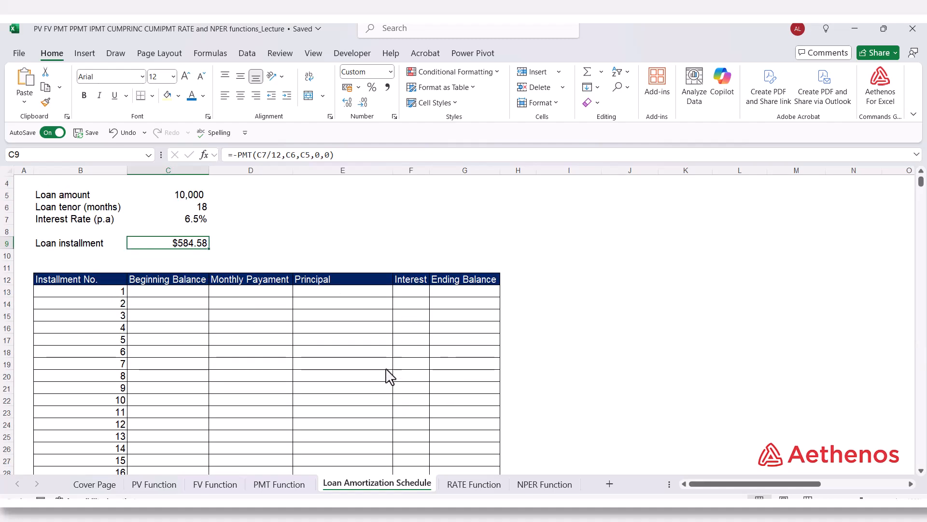
scroll(216, 284, up, 1)
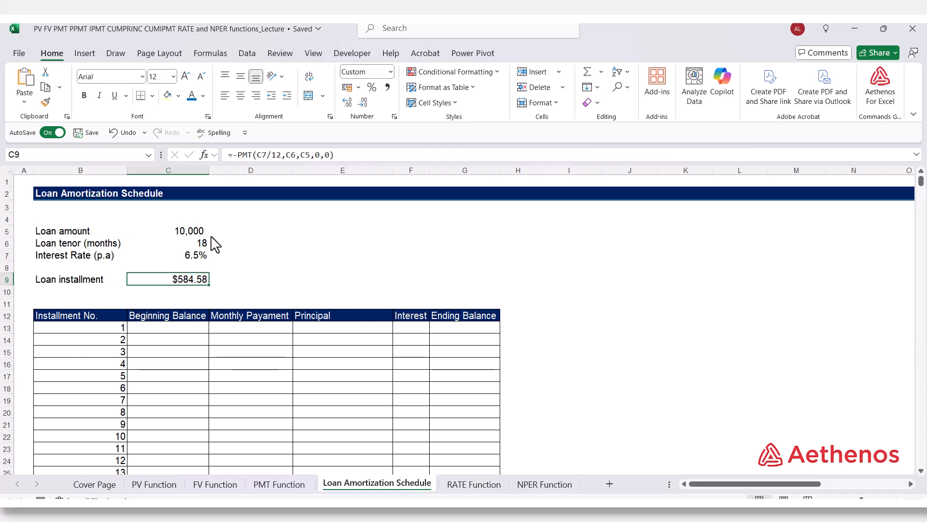
click(182, 332)
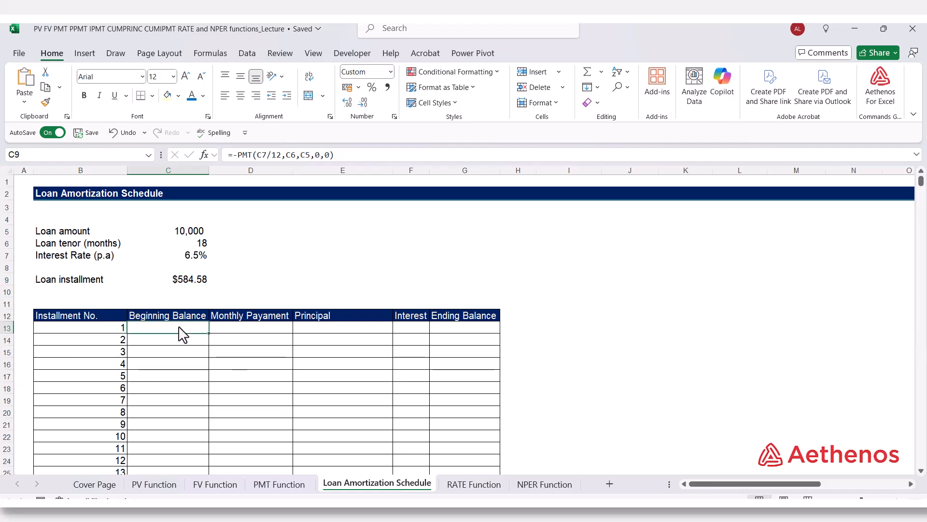
text(=)
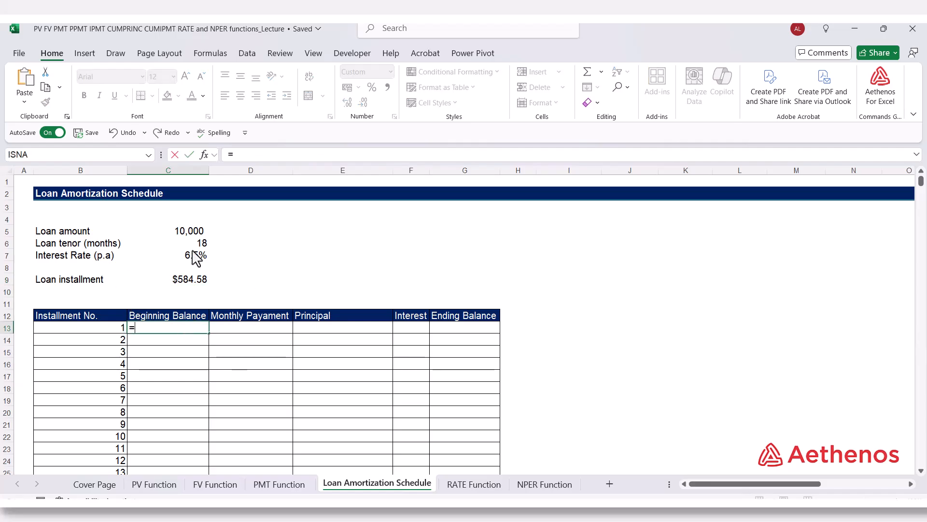
click(185, 233)
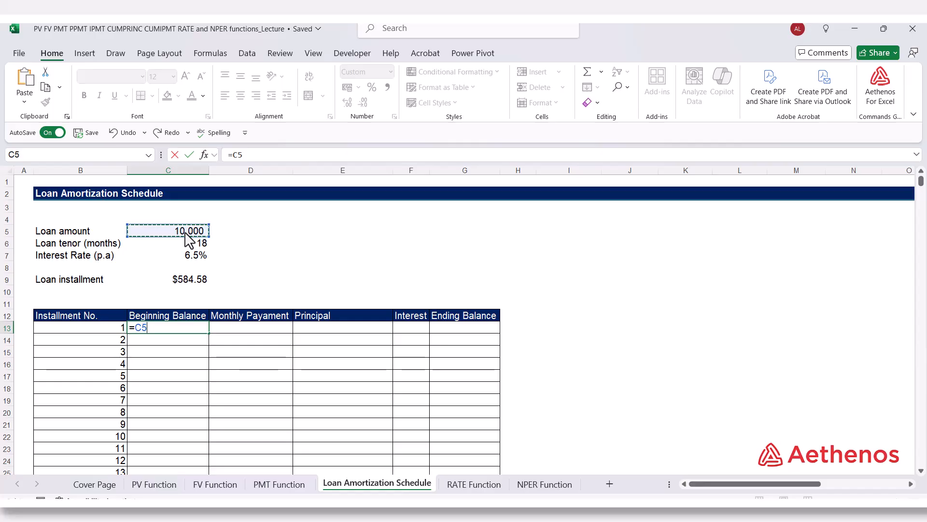
key(Return)
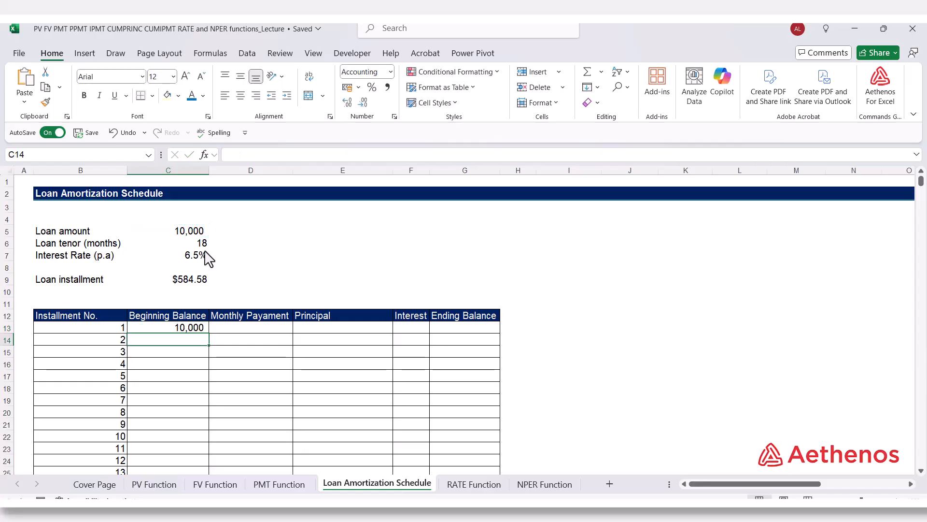
- Link the first installment's monthly payment in D13 to the loan installment with the absolute reference =$C$9
click(247, 332)
text(=)
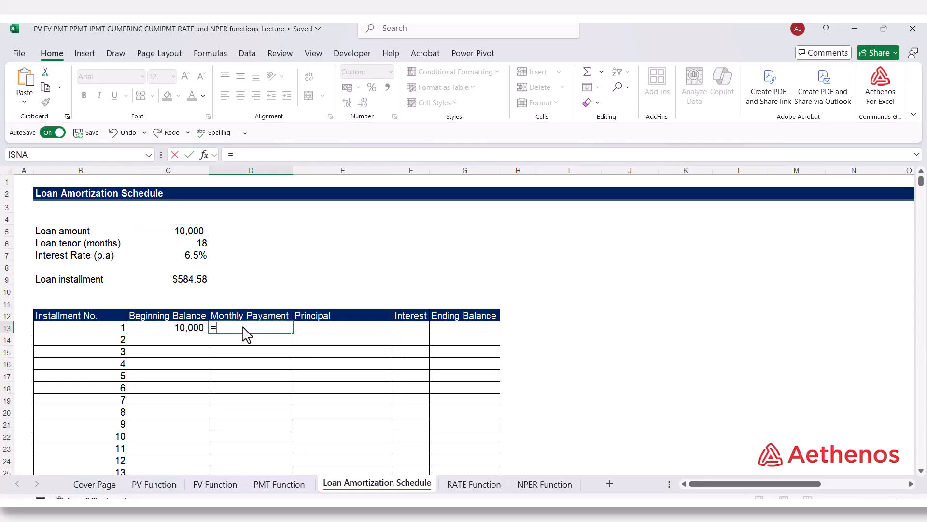
click(199, 284)
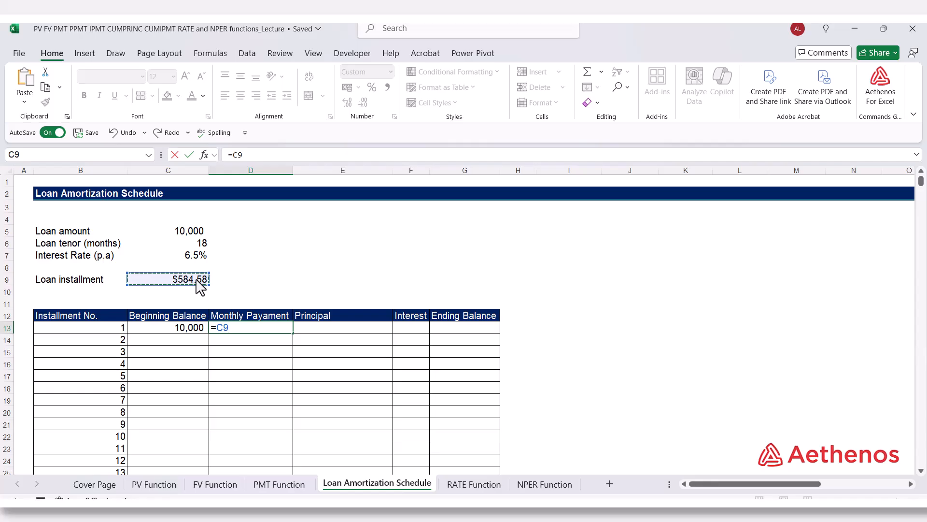
double_click(238, 155)
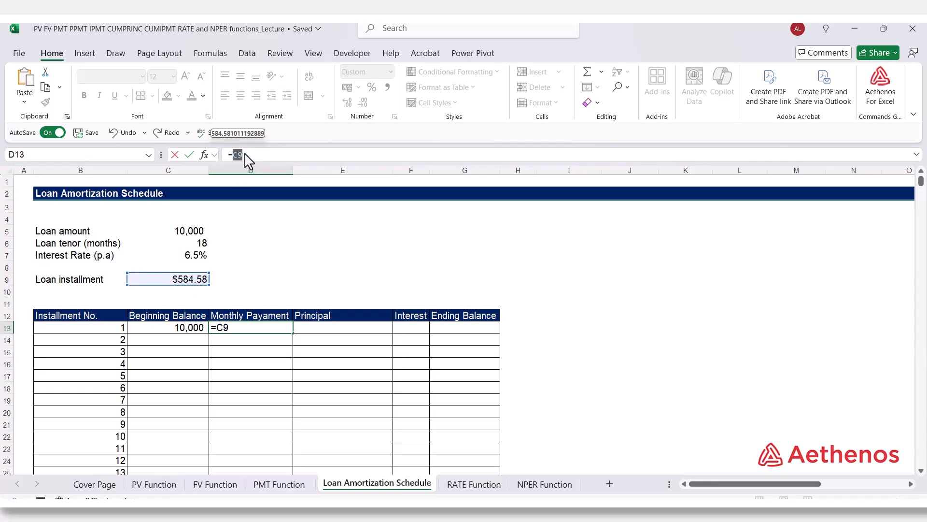
key(F4)
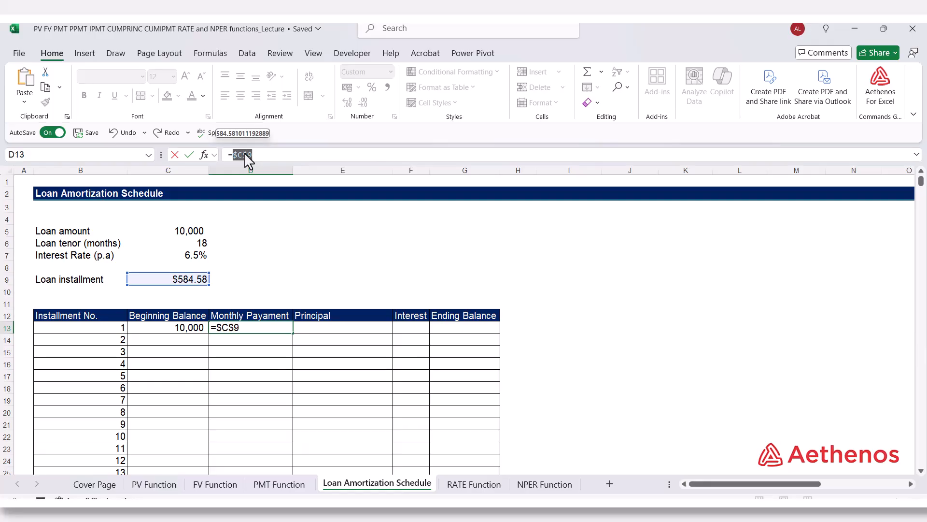
key(Return)
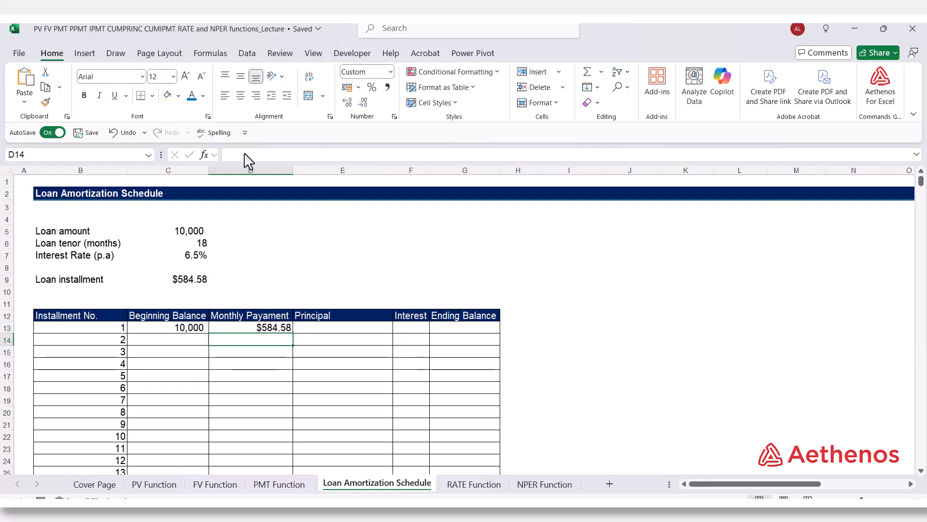
click(255, 331)
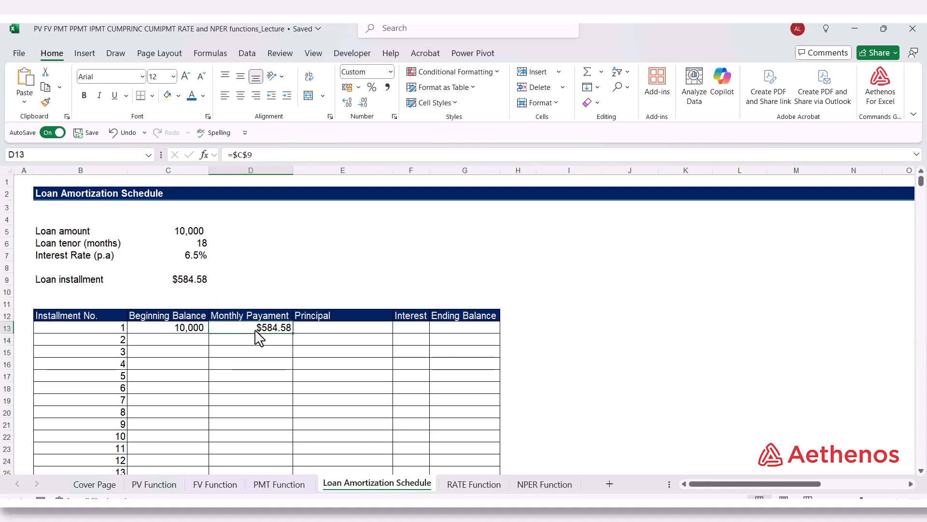
- Start the first installment's principal formula in E13 with =-PPMT($C$7/12, using the absolute interest rate divided by 12 as the rate
click(322, 333)
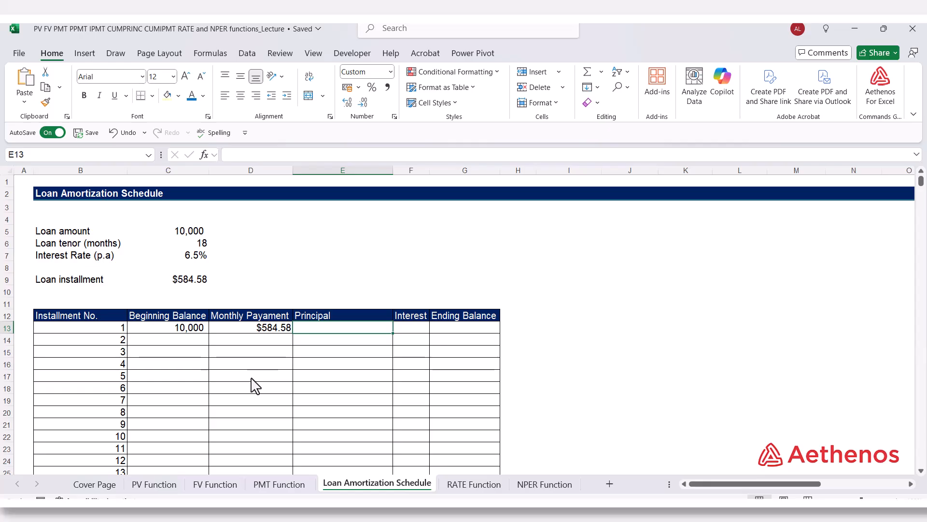
text(=)
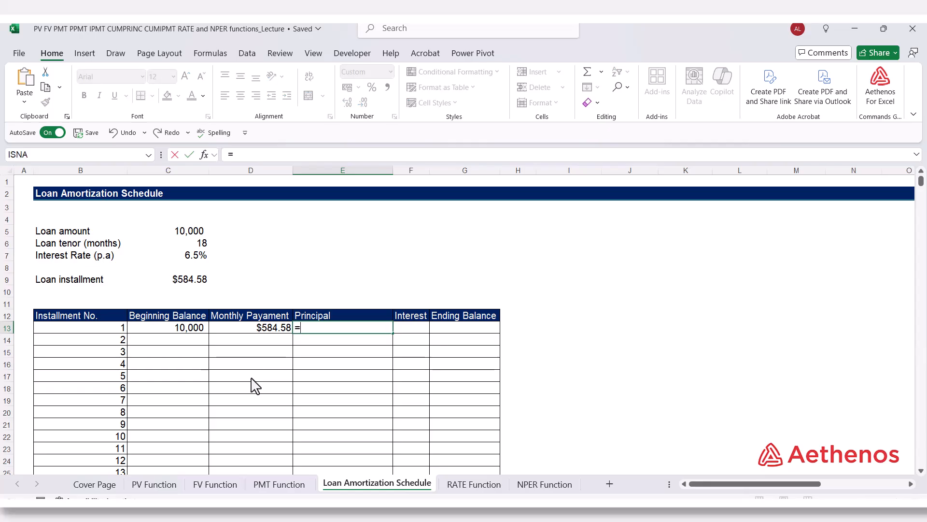
text(-)
text(PP)
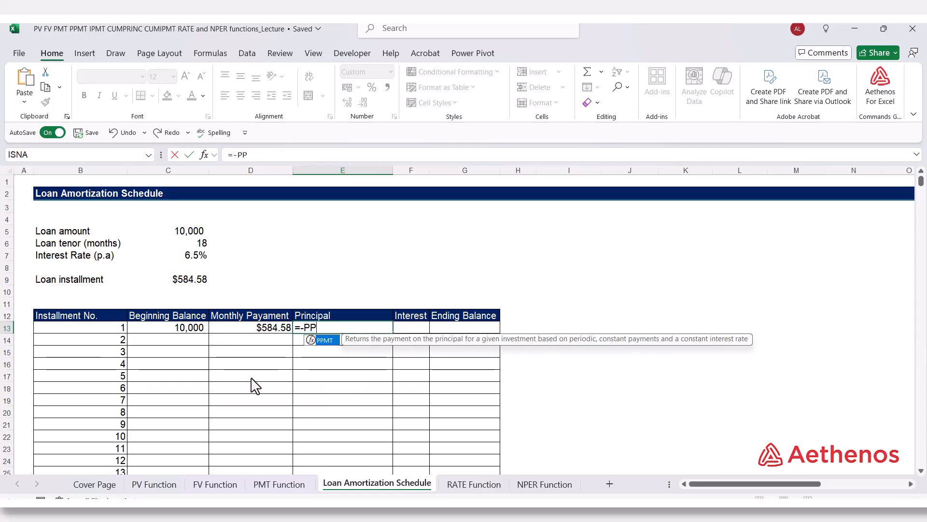
text(MT()
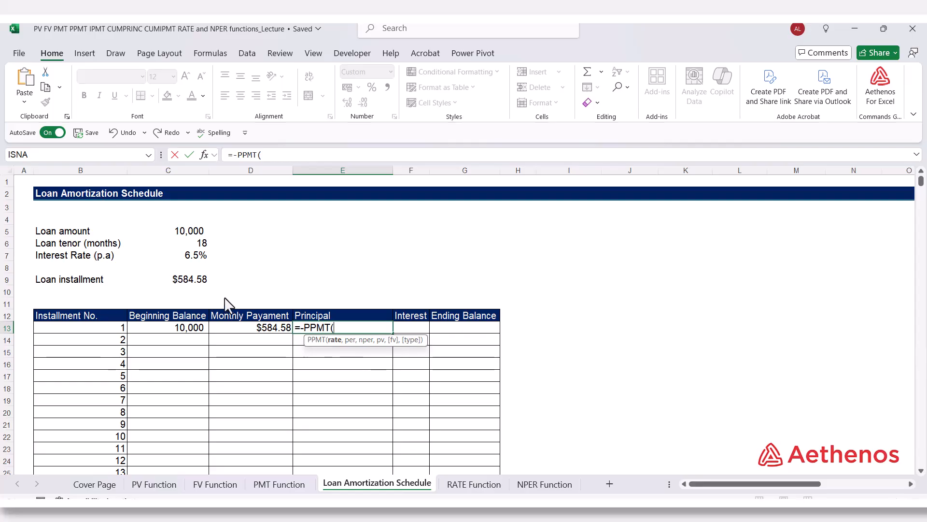
click(181, 255)
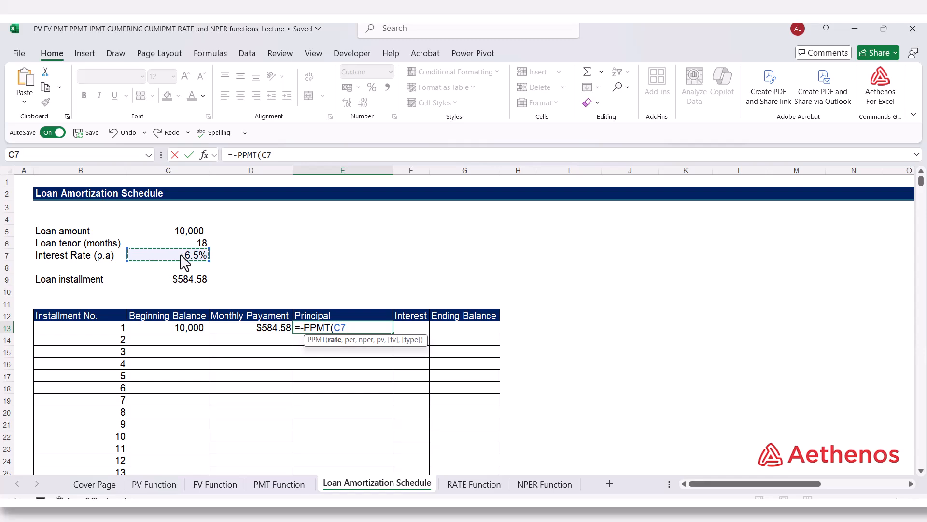
text(/12)
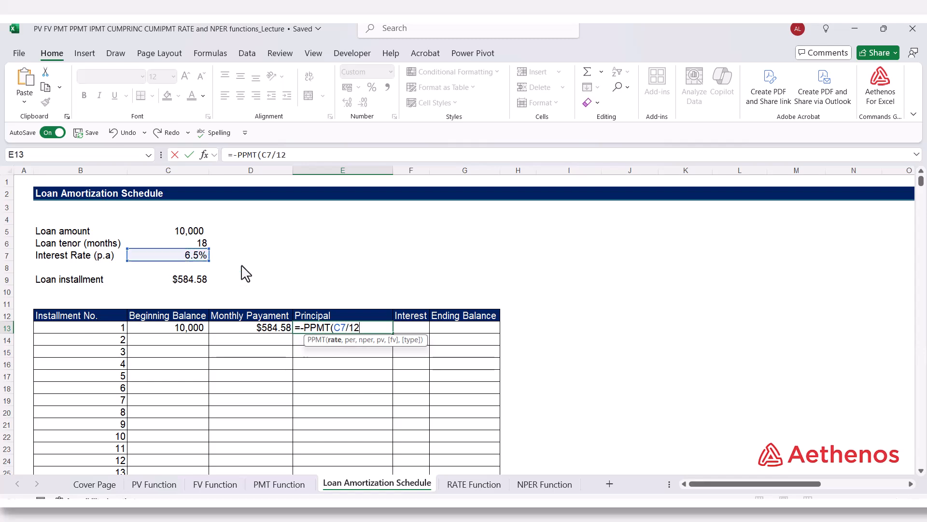
drag(334, 329, 343, 327)
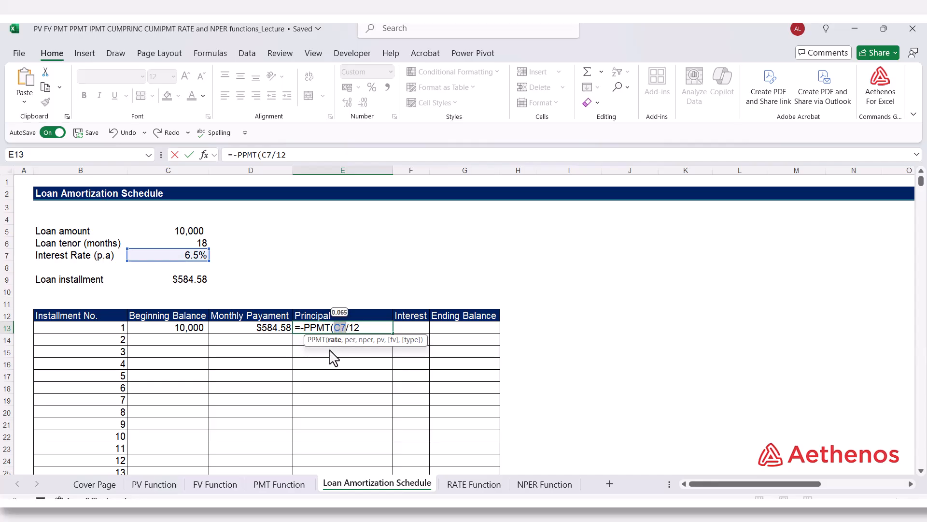
key(F4)
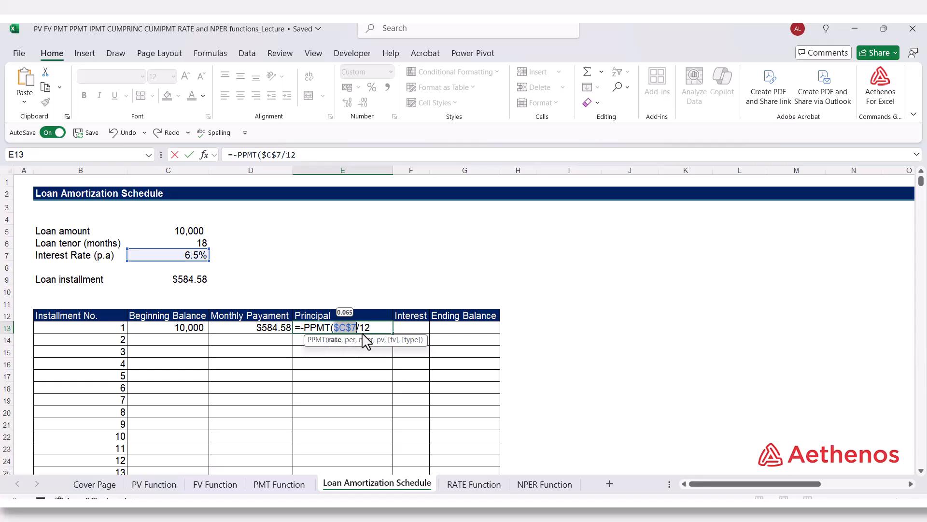
click(375, 327)
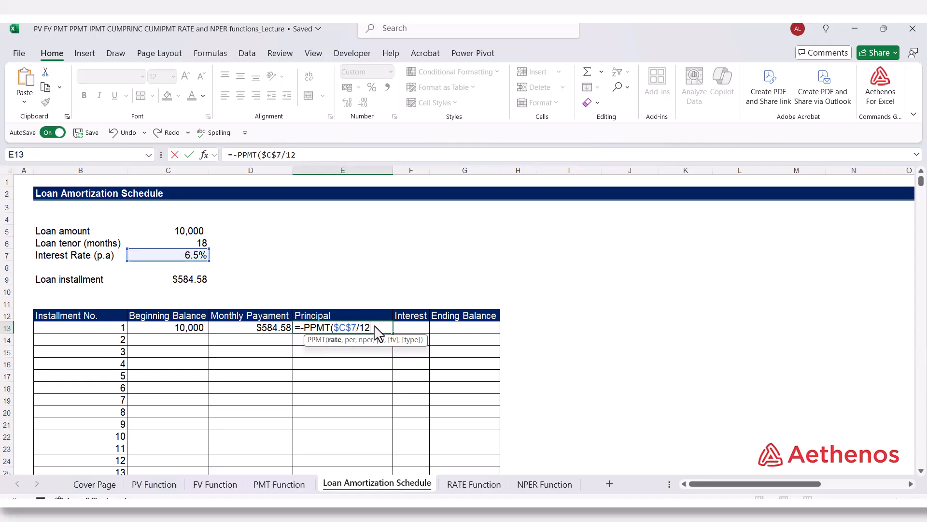
- Add installment number B13 as the period and the absolute loan tenor $C$6 as the number of periods to the PPMT formula
text(,)
click(103, 329)
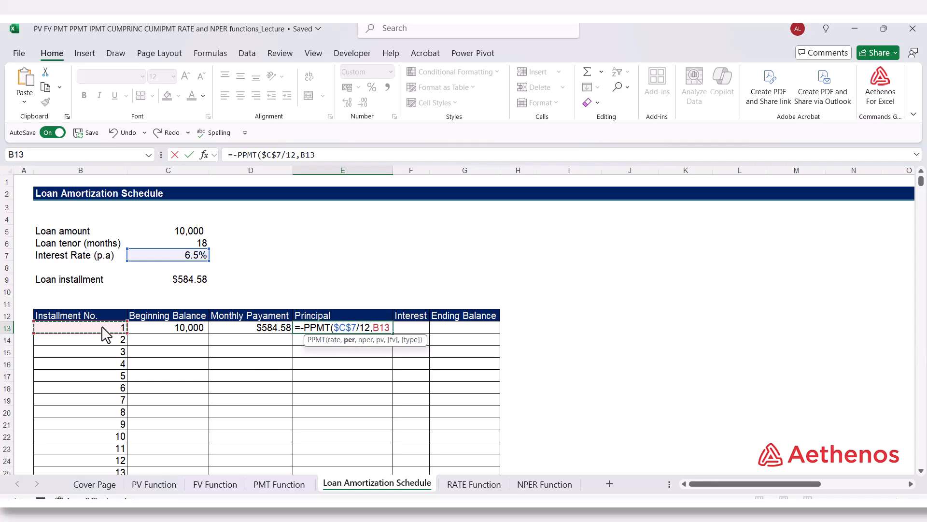
text(,)
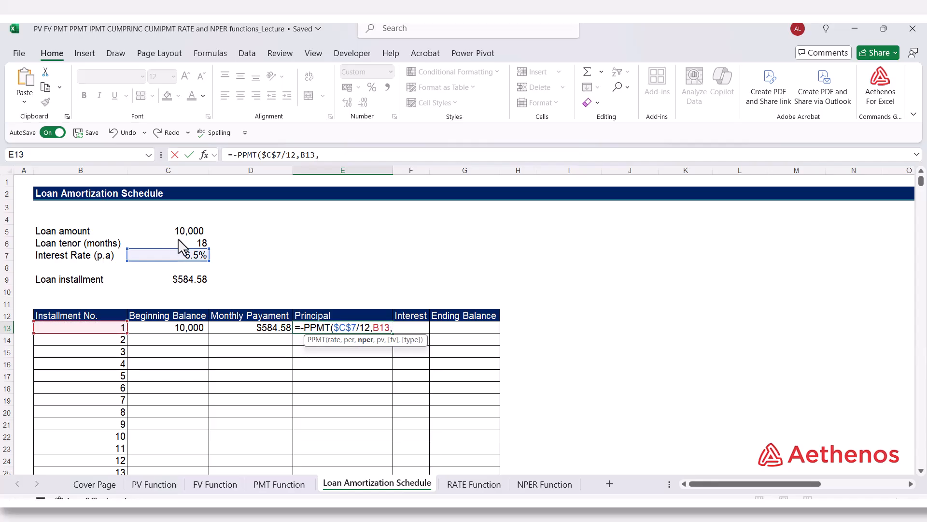
click(176, 243)
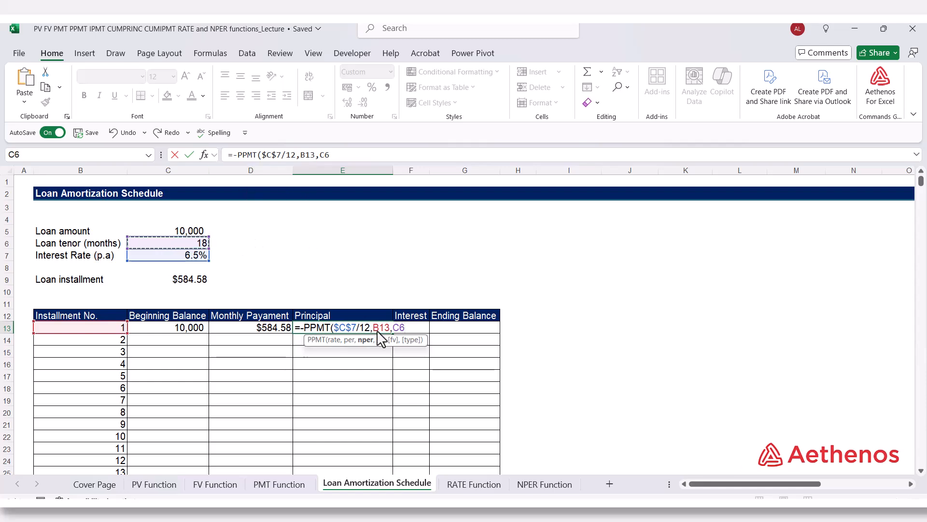
double_click(399, 327)
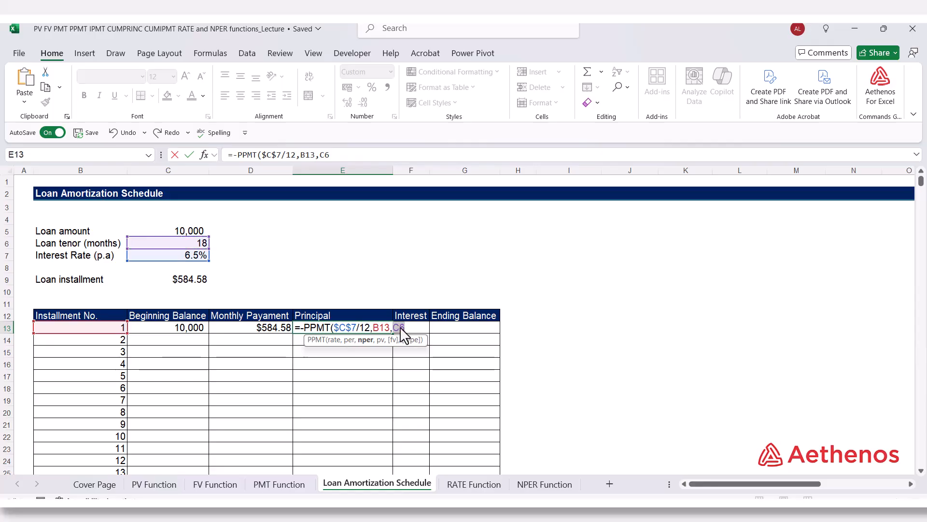
key(F4)
- Complete the PPMT formula in E13 with the absolute loan amount $C$5 as present value, future value 0 and type 0
text(,)
click(198, 230)
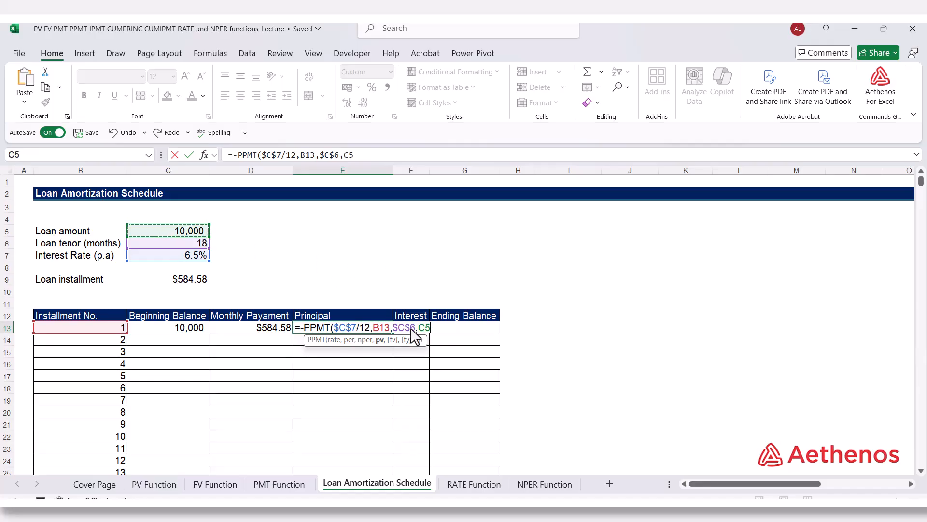
drag(420, 328, 431, 328)
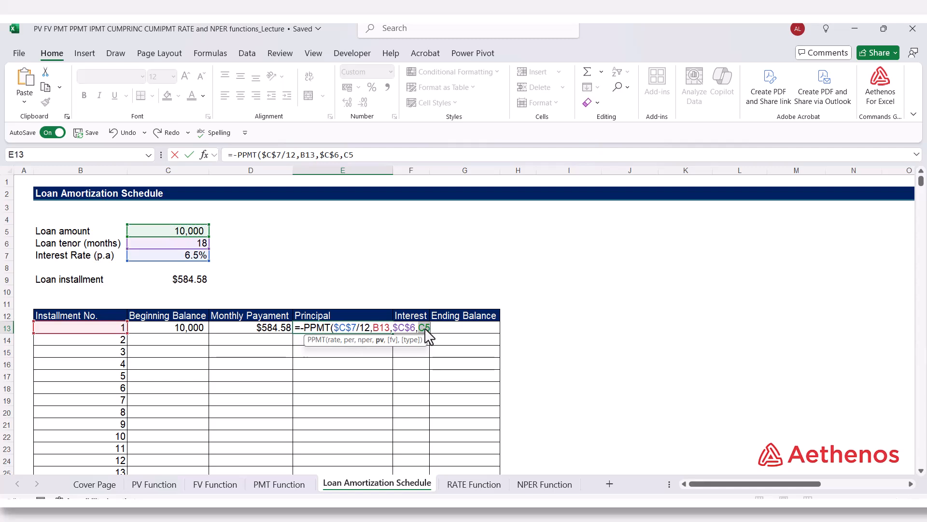
key(F4)
click(443, 328)
text(,)
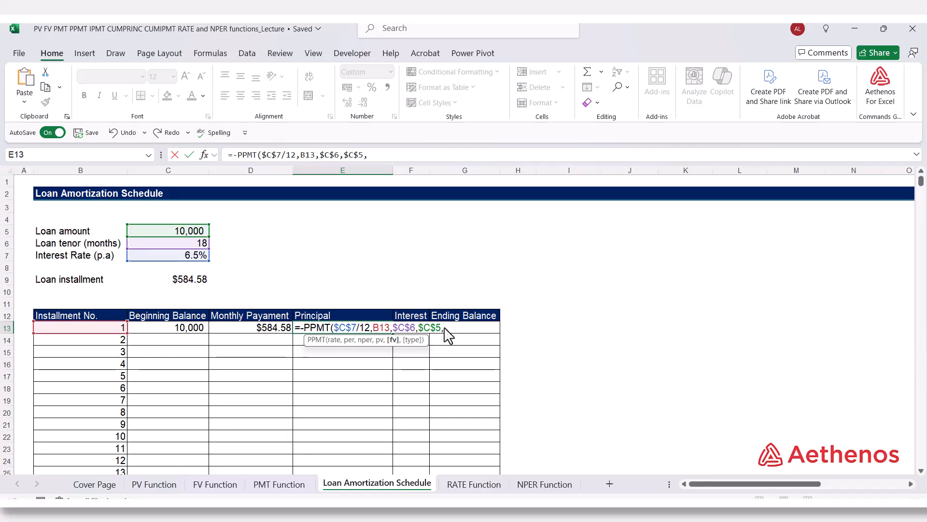
text(0,)
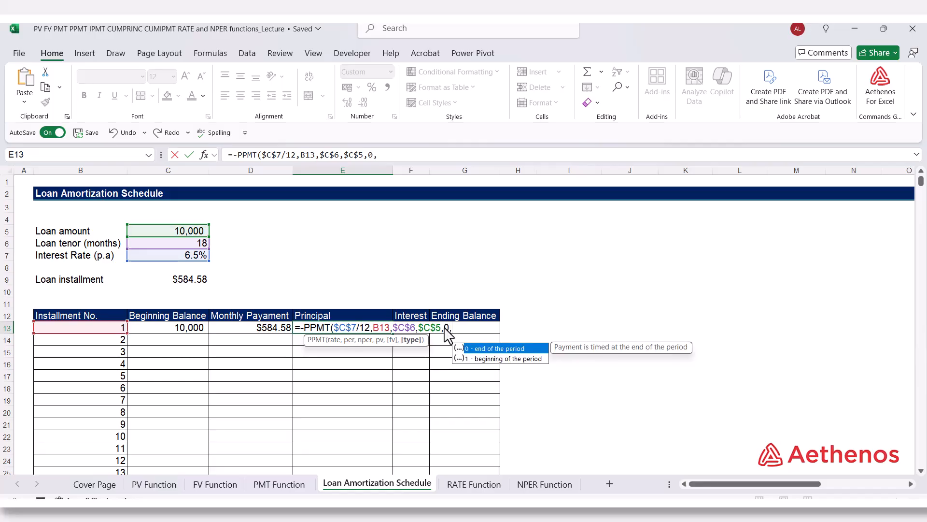
text(0)
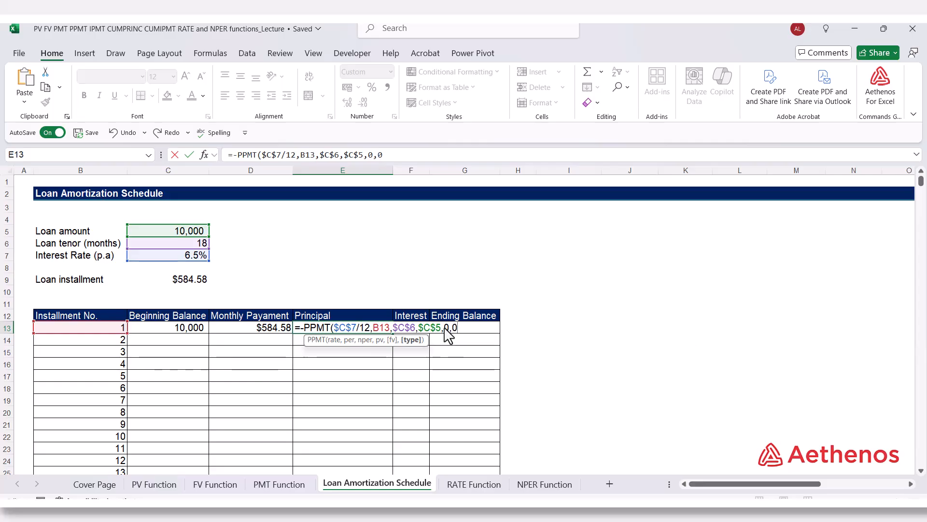
text())
key(Return)
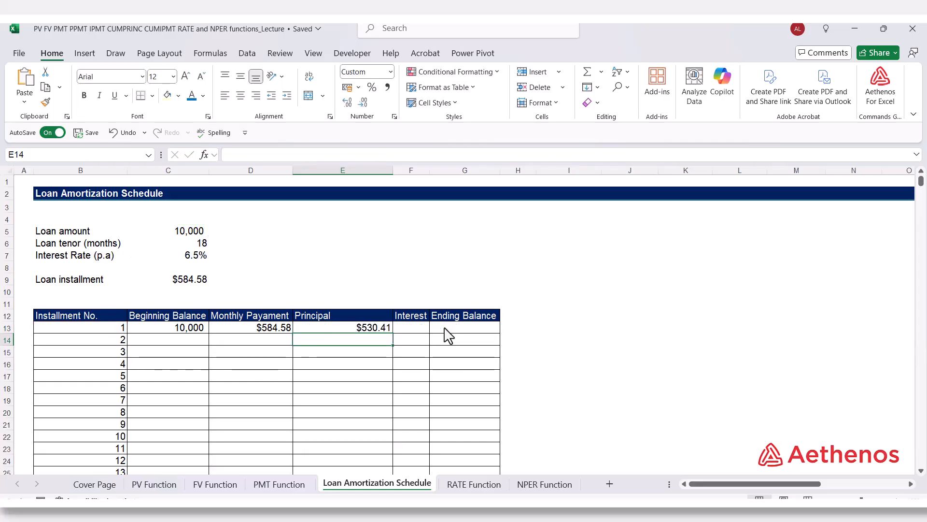
- Review the first installment's principal formula in E13 against the monthly payment in D13 and the empty interest cell F13
click(338, 330)
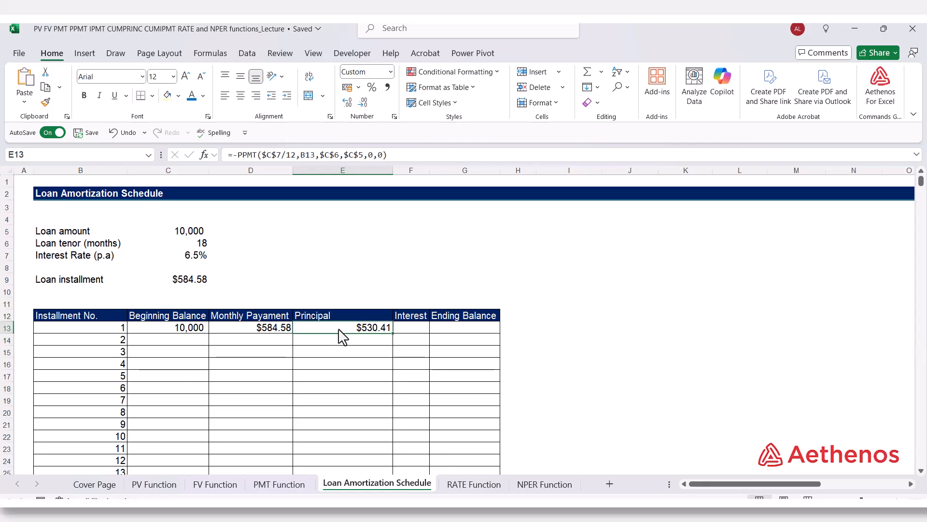
click(271, 330)
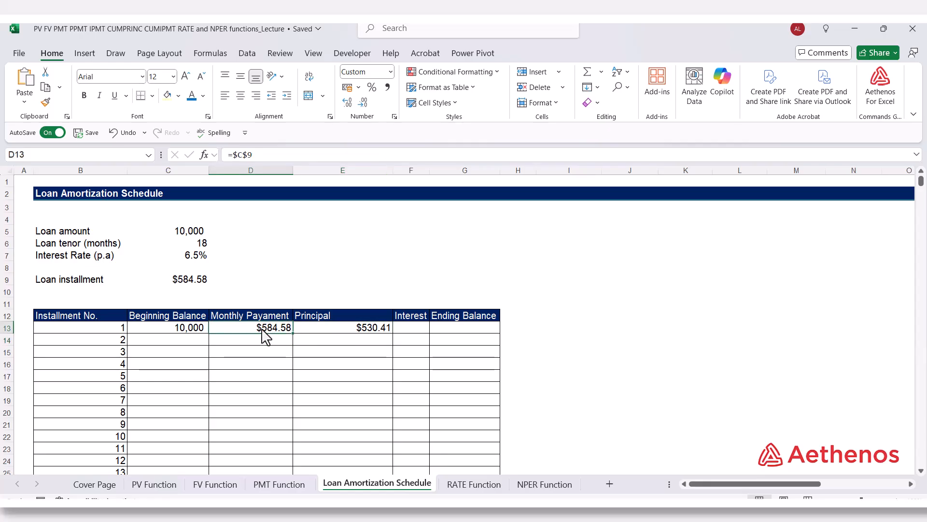
click(331, 335)
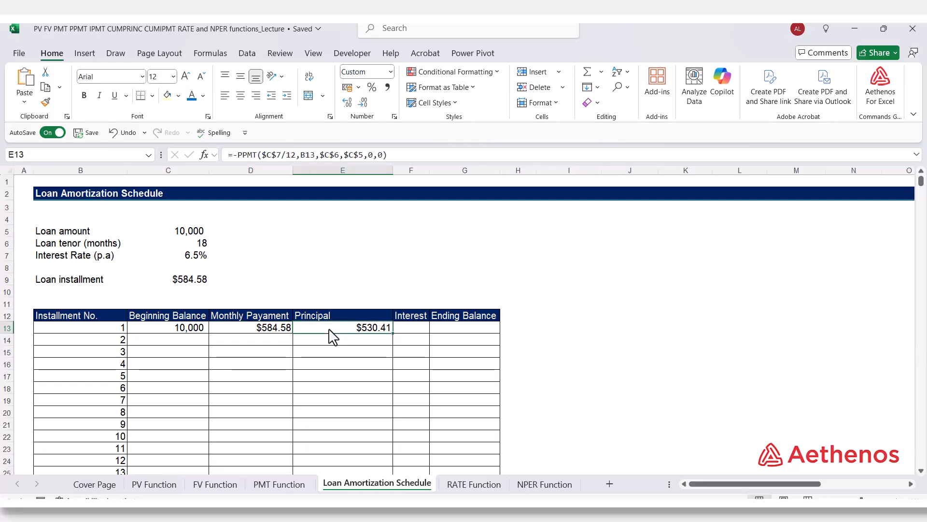
click(419, 336)
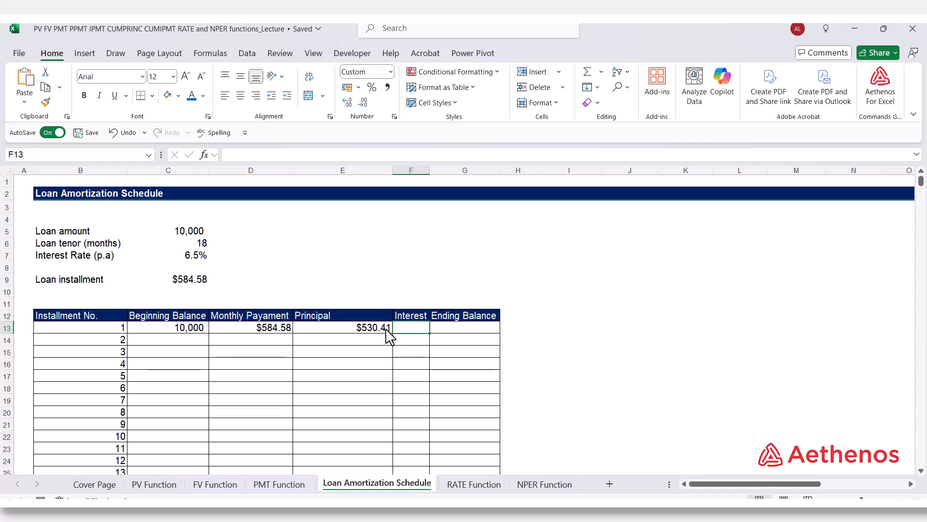
click(364, 334)
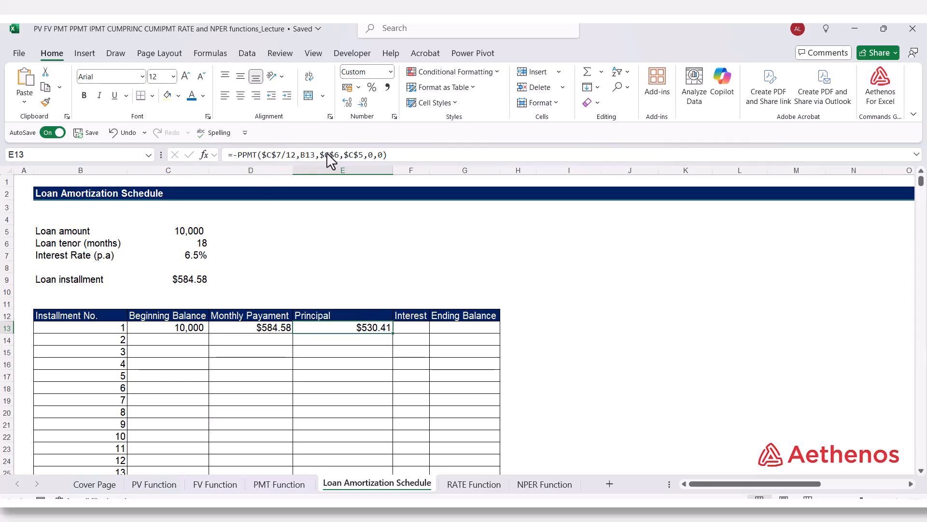
- Start the first installment's interest formula in F13 with =-IPMT($C$7/12, using the absolute interest rate divided by 12 as the rate
click(411, 329)
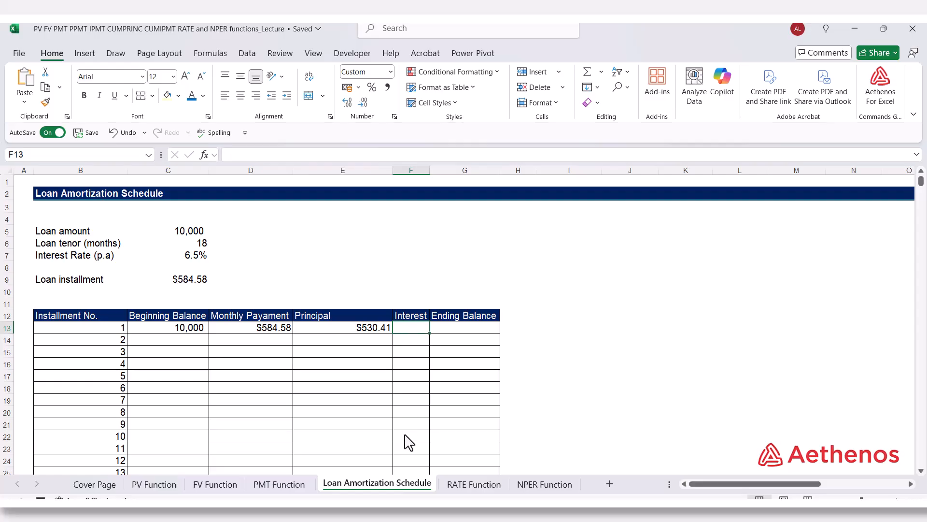
text(=)
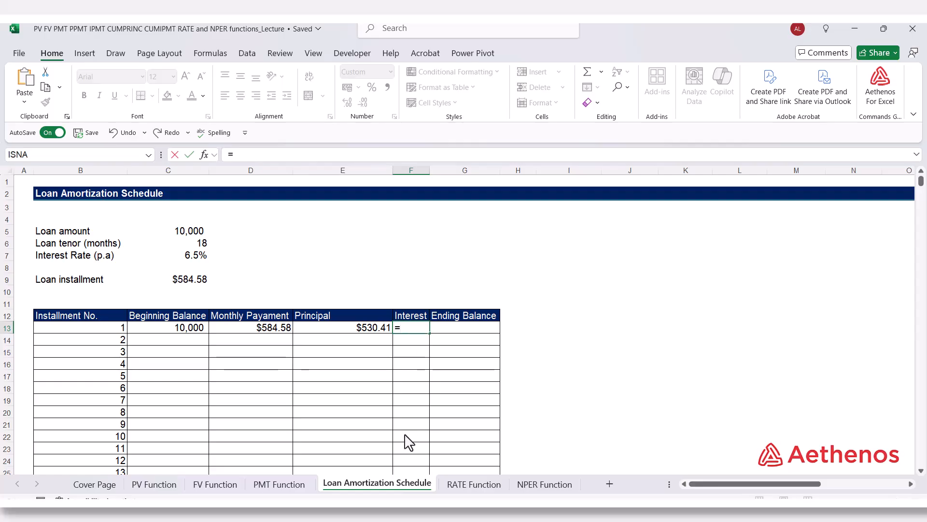
text(-IP)
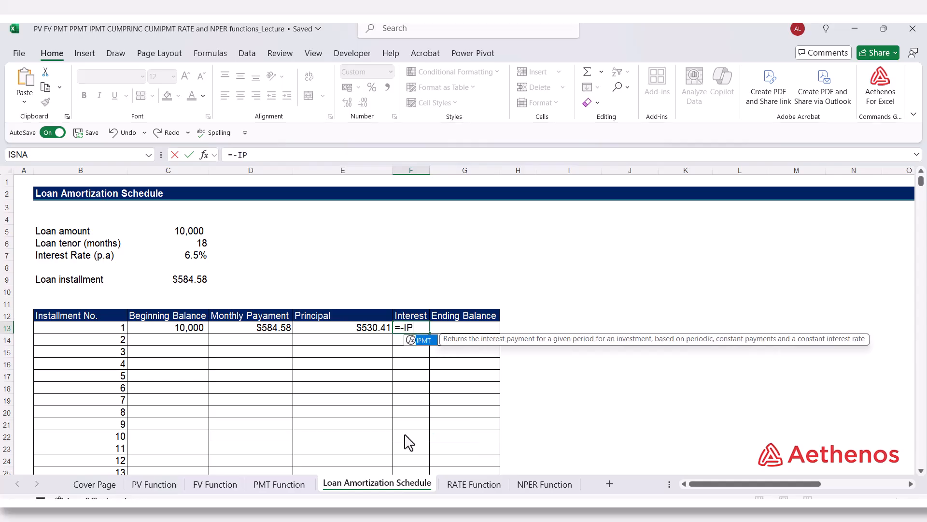
text(MT()
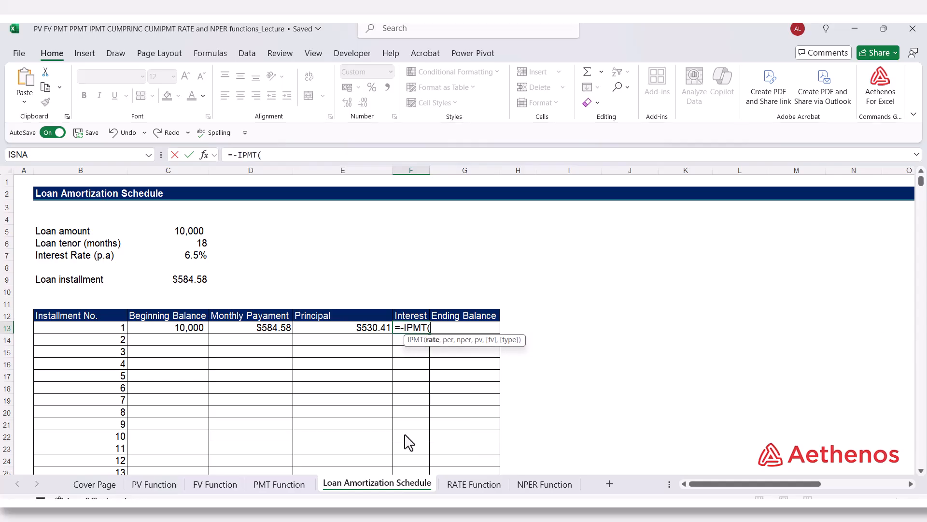
click(192, 257)
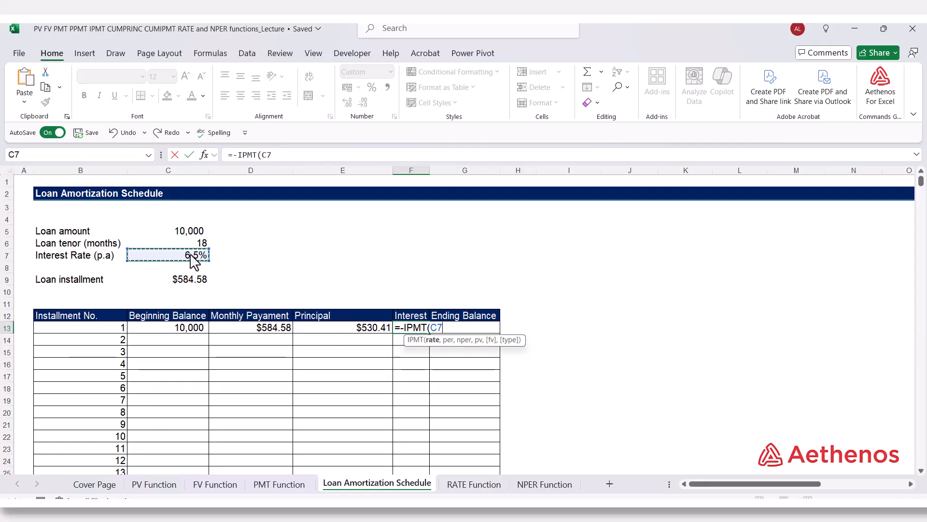
text(/12)
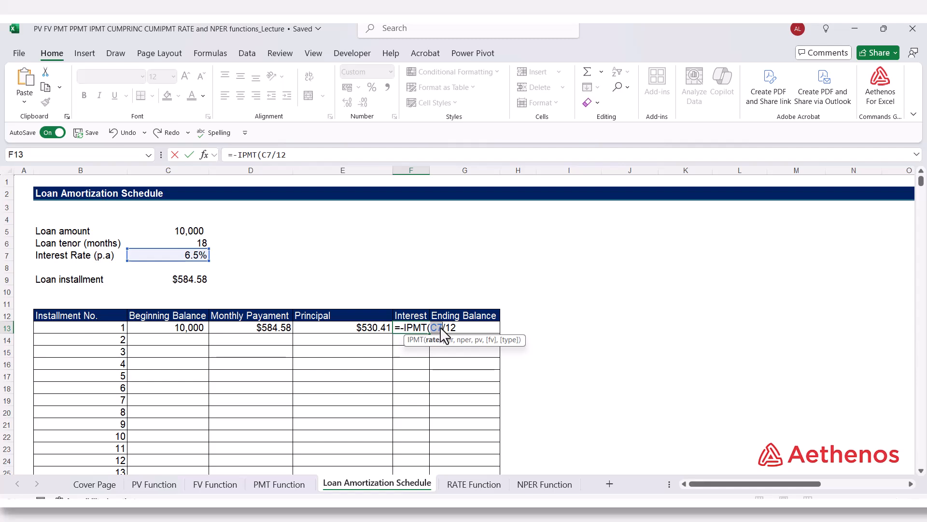
key(F4)
- Add installment number B13 as the period and the absolute loan tenor $C$6 as the number of periods to the IPMT formula in F13
text(,)
click(50, 330)
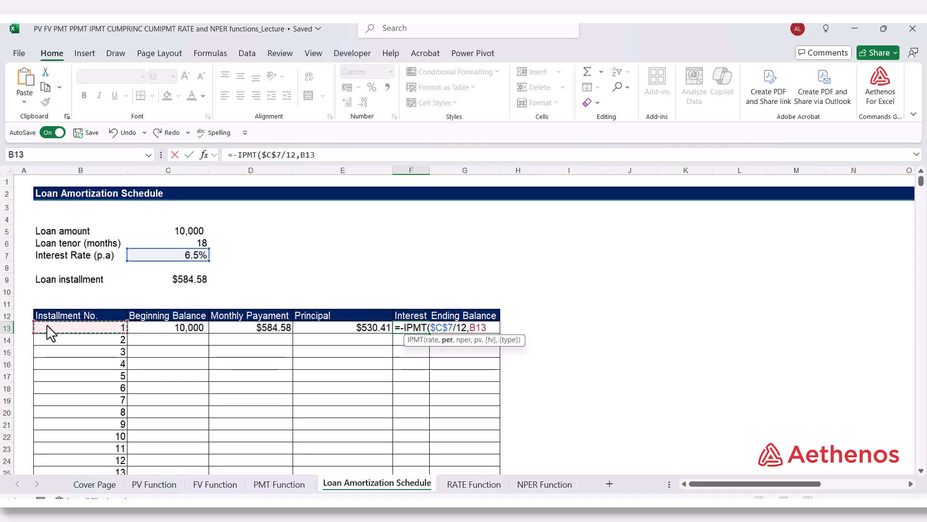
text(,)
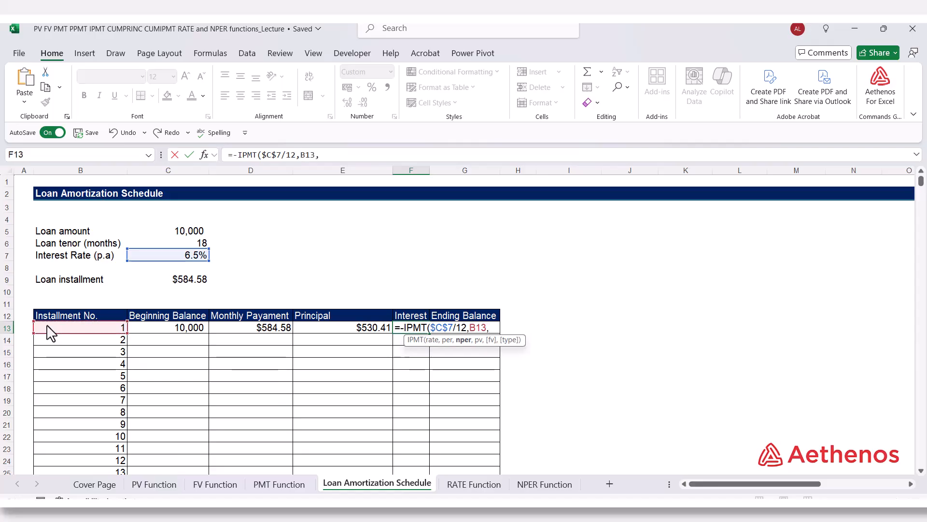
click(184, 242)
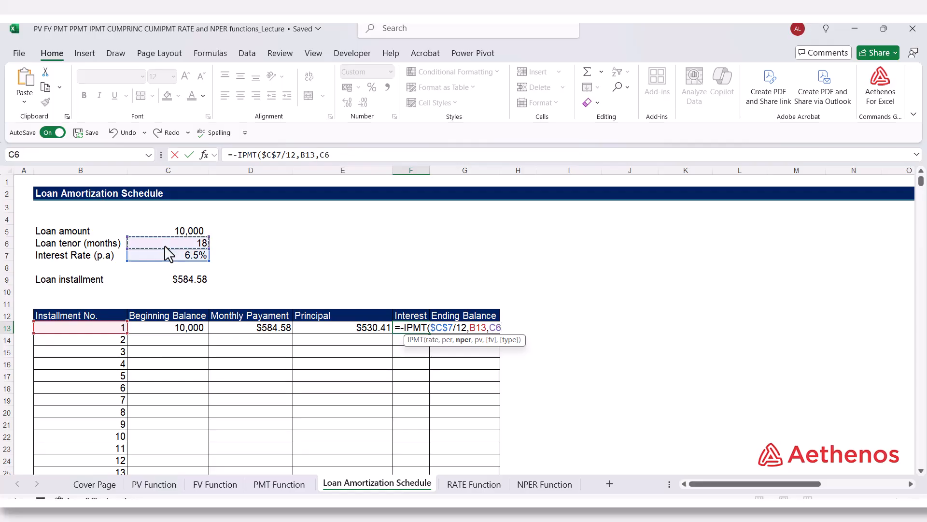
drag(488, 329, 503, 329)
key(F4)
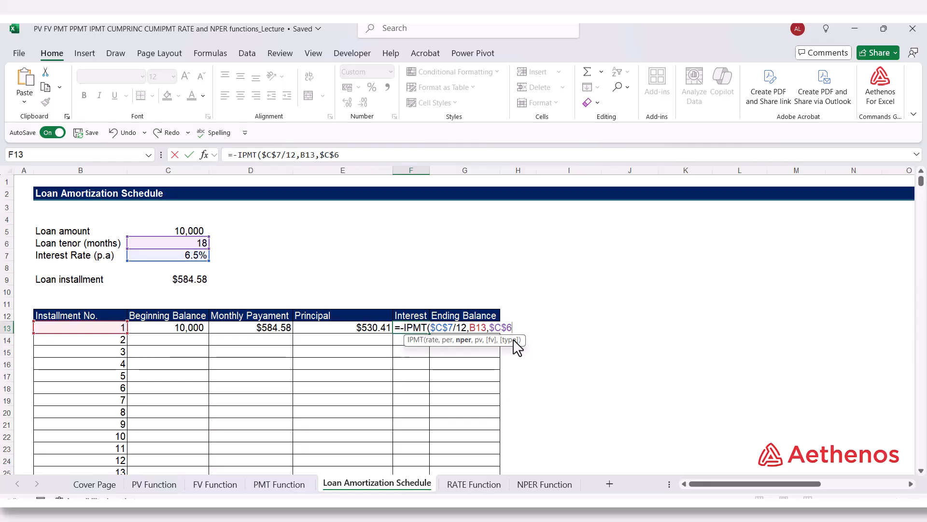
- Complete the IPMT formula in F13 with absolute loan amount $C$5, future value 0 and type 0, and check it alongside the principal in E13
text(,)
click(177, 236)
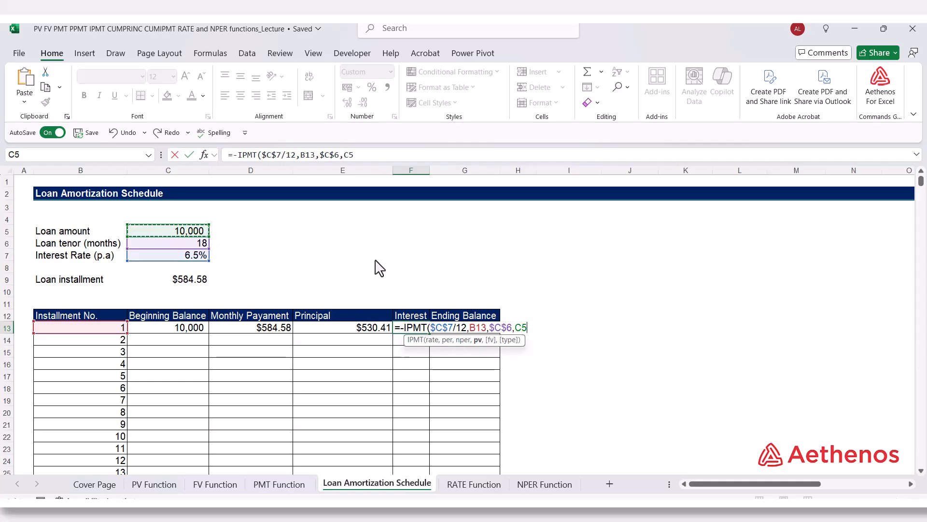
double_click(521, 328)
key(F4)
click(539, 327)
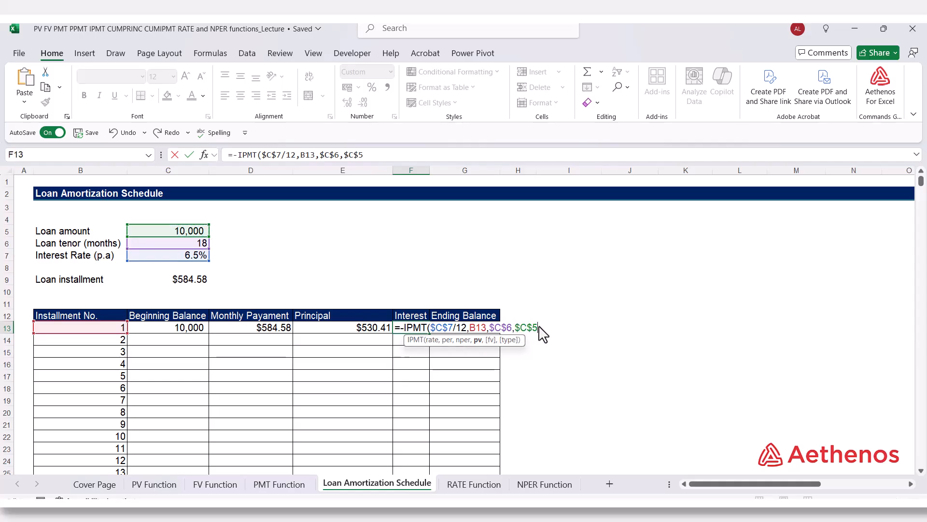
text(,0,)
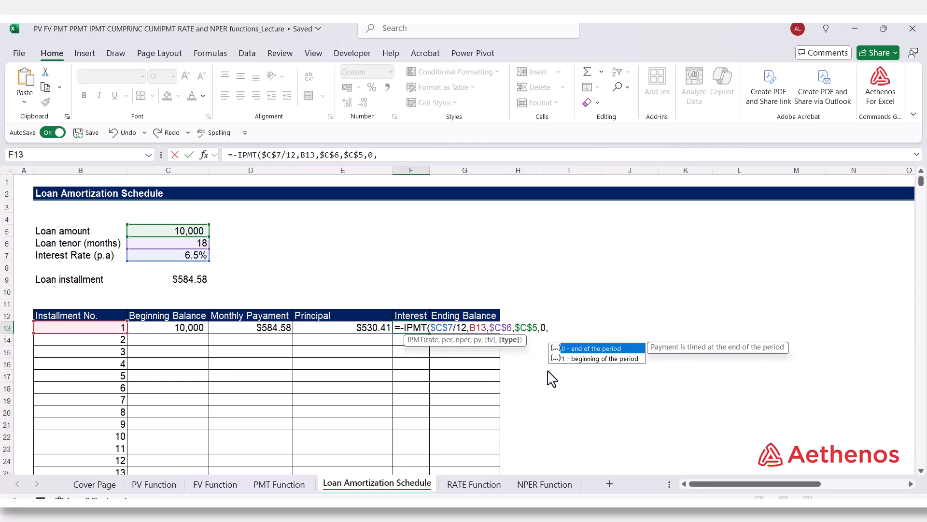
text(0)
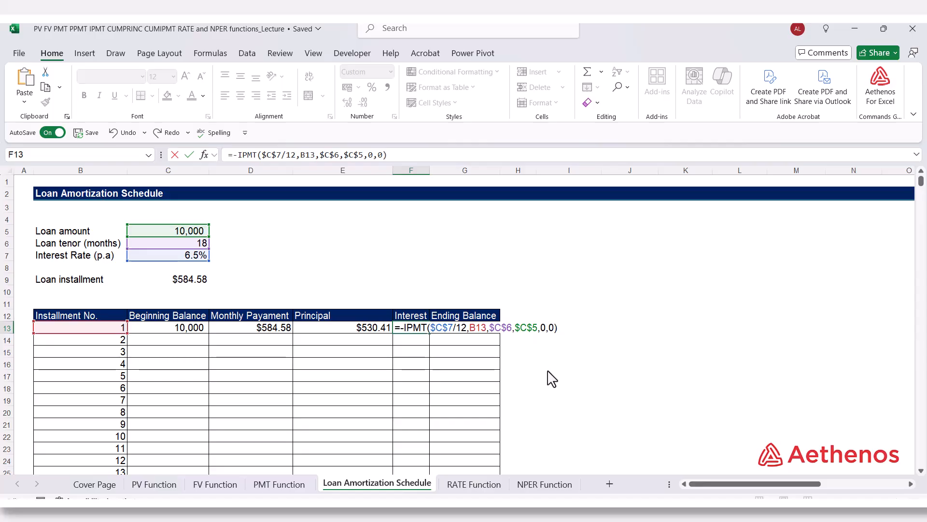
key(Return)
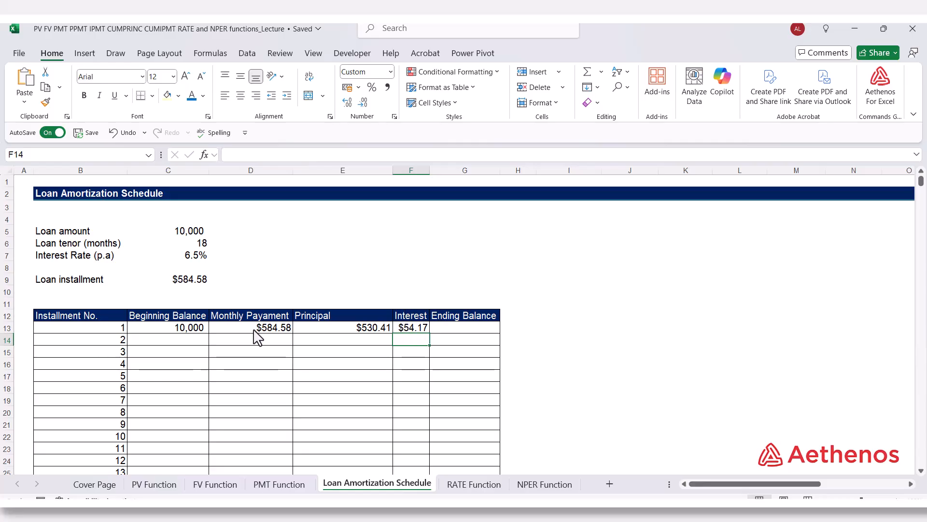
click(343, 334)
drag(344, 334, 399, 332)
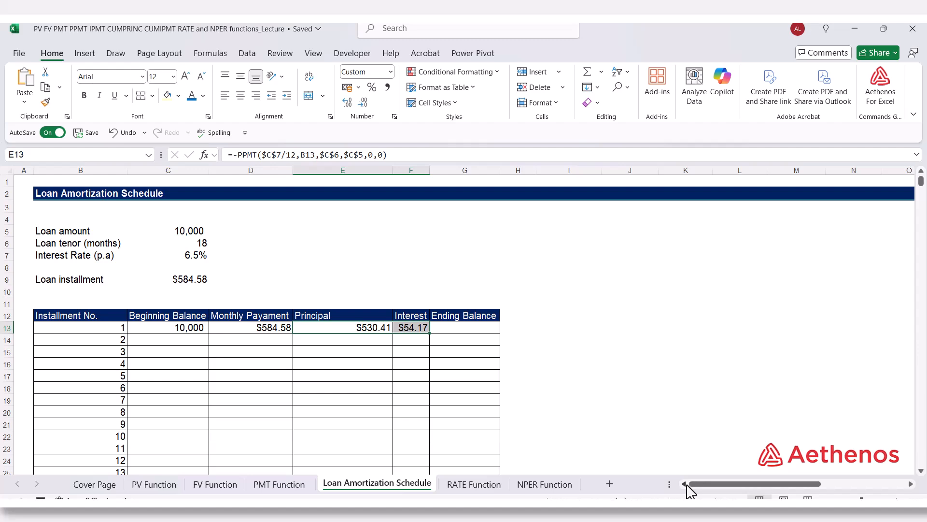
- Calculate the first month's interest manually in I13 with =C5*(C7/12), multiplying the loan amount by the monthly rate
click(550, 331)
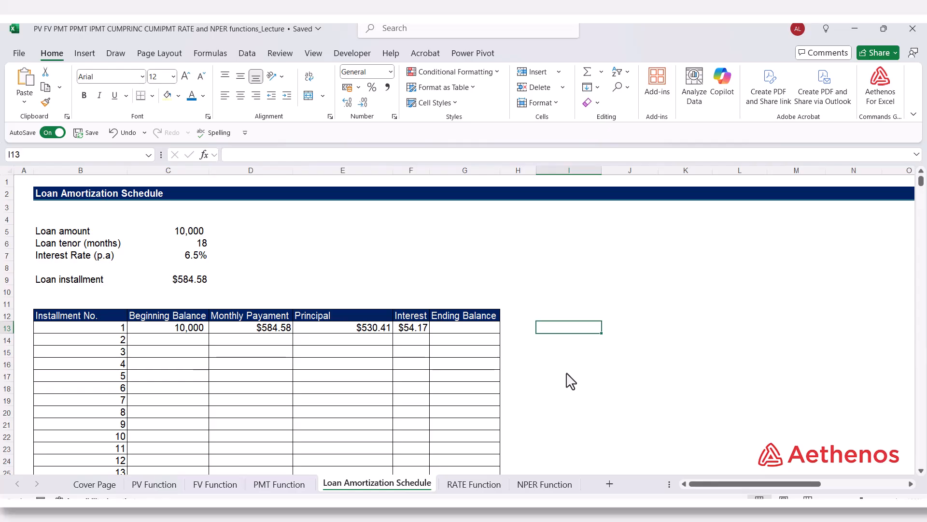
text(=)
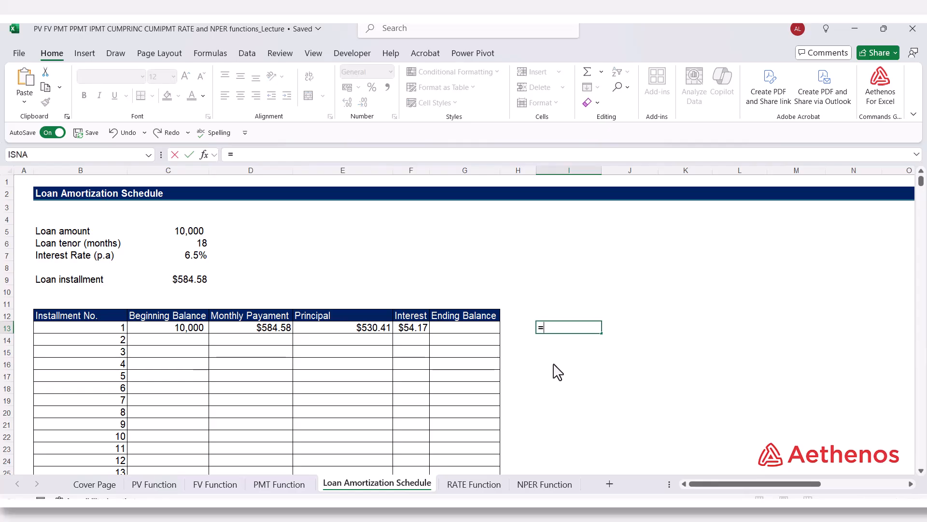
click(195, 232)
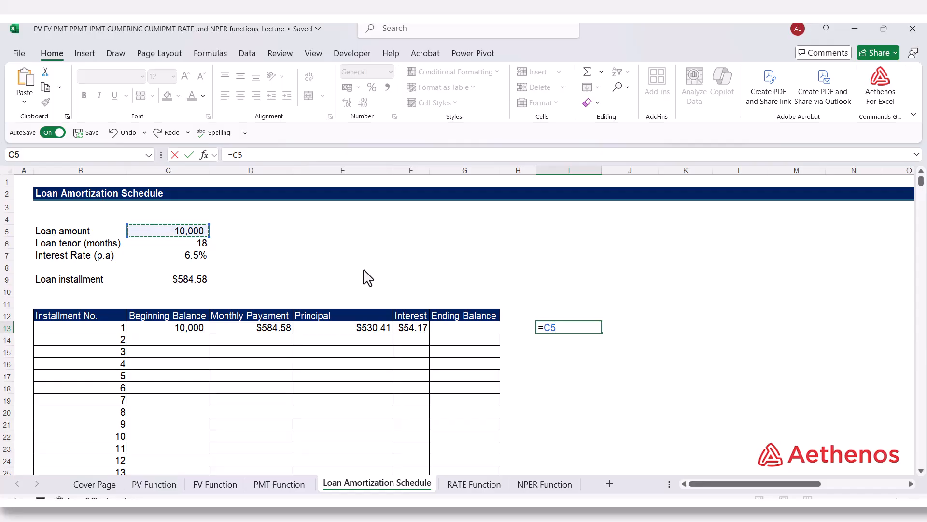
text(*)
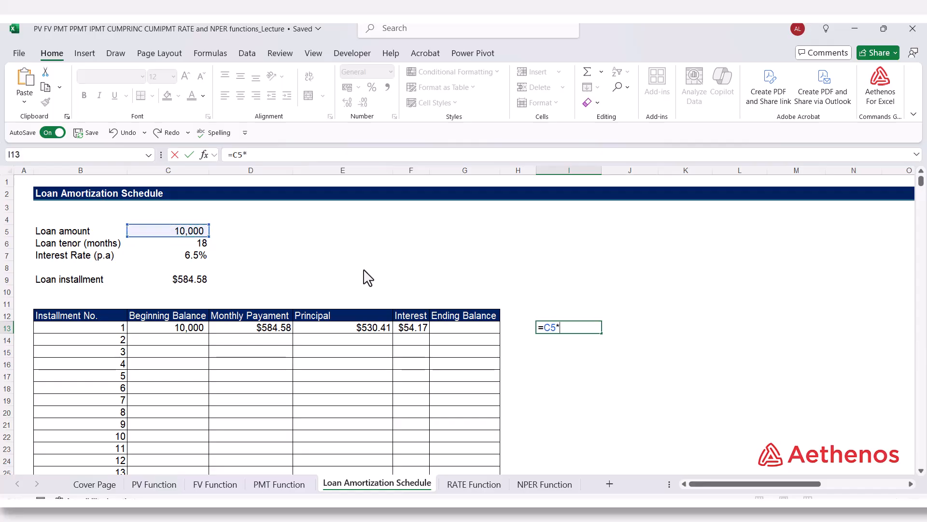
click(186, 254)
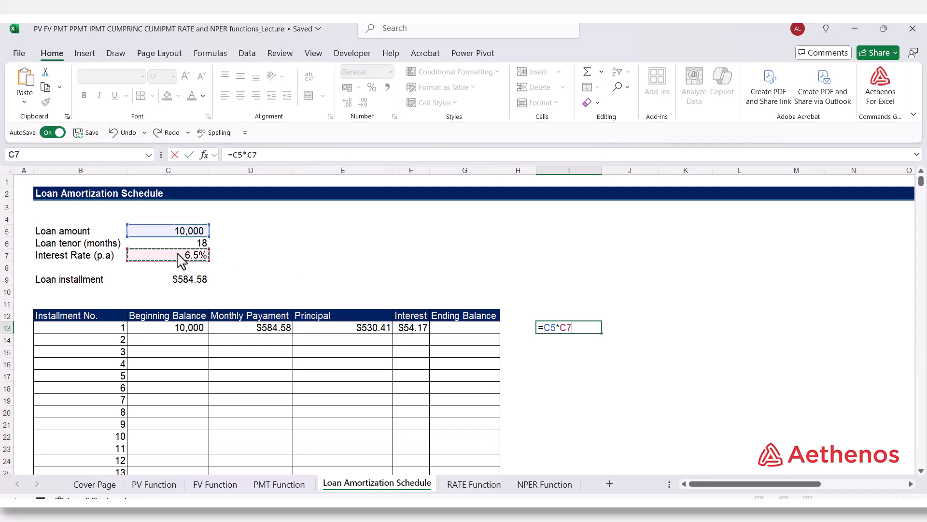
click(560, 328)
text(()
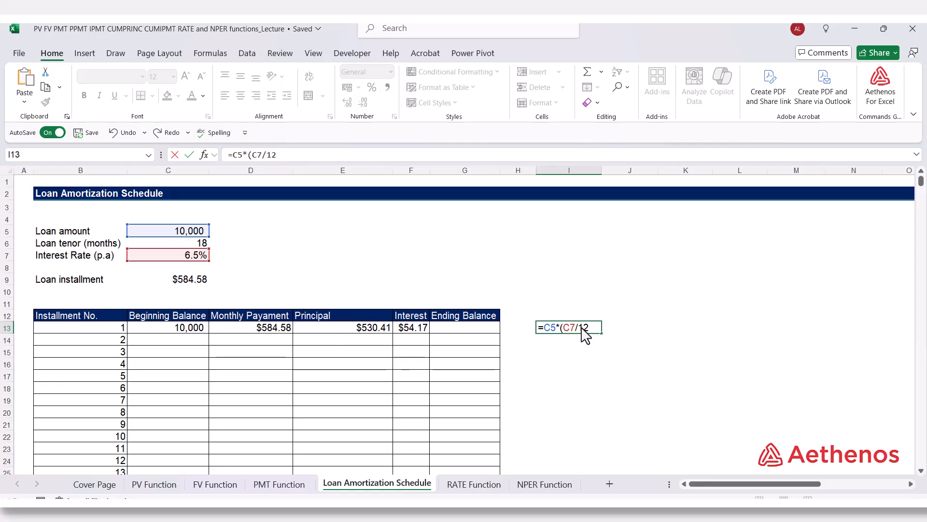
key(Return)
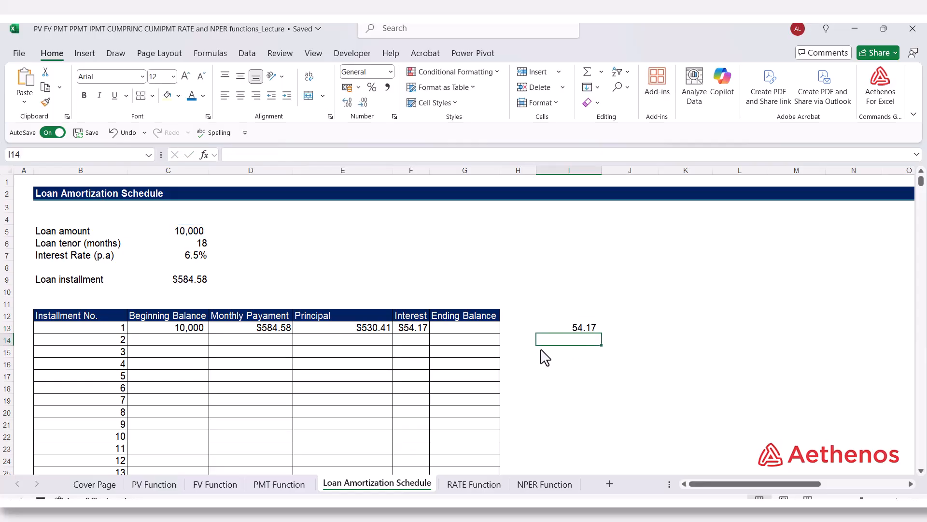
- Compare the manual interest formula in I13 with the first installment's IPMT result in F13
click(421, 329)
click(569, 335)
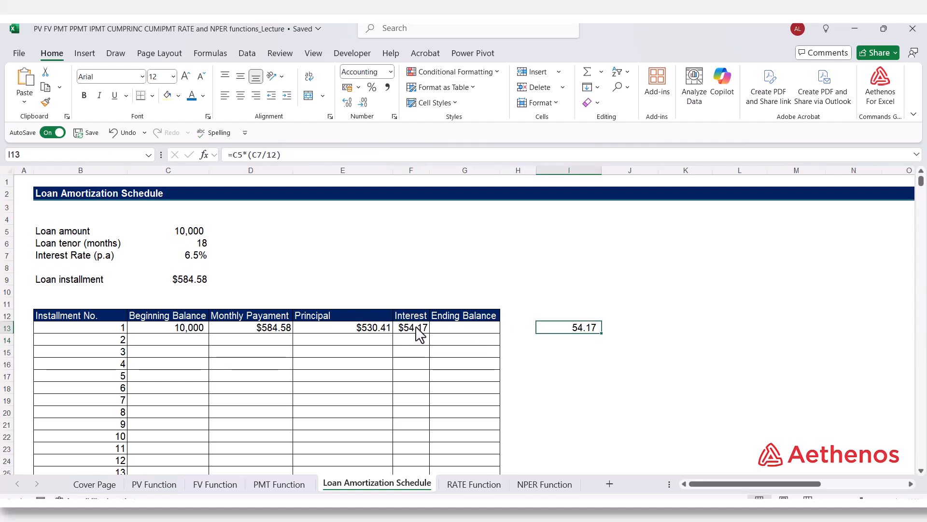
click(376, 332)
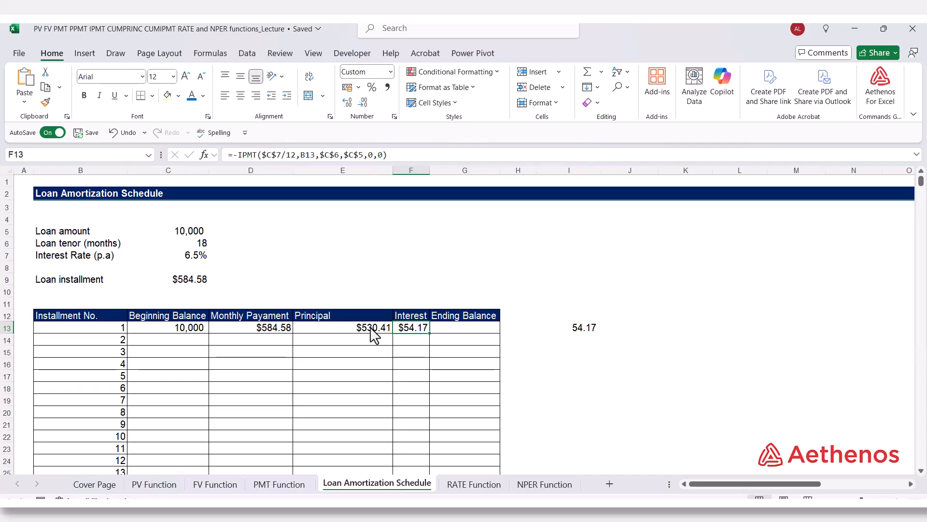
click(409, 327)
double_click(572, 329)
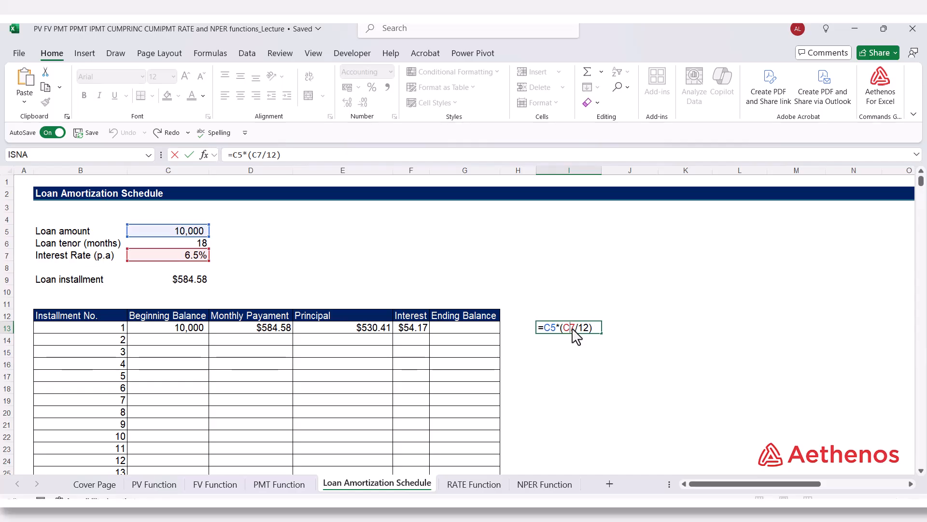
key(ctrl+Return)
- Calculate the first month's principal manually in J13 with =D13-I13, subtracting the manual interest from the monthly payment
click(626, 330)
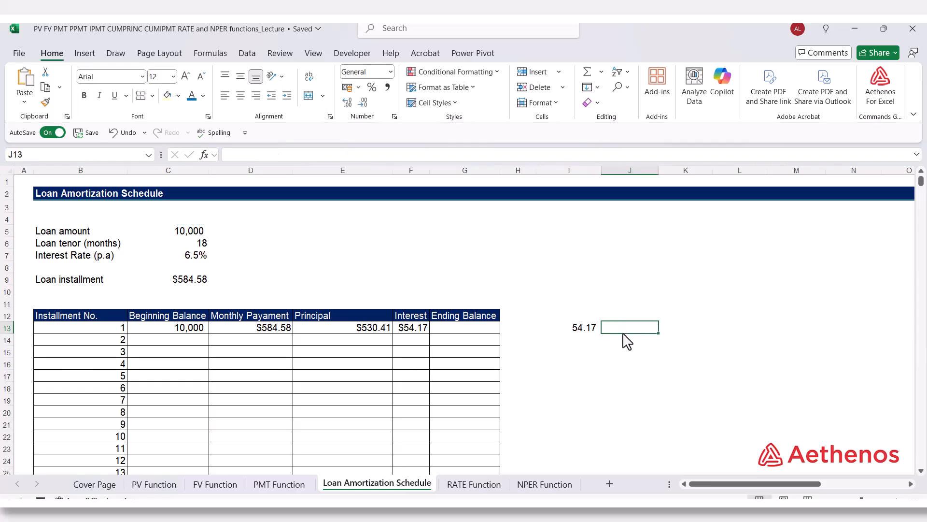
text(=)
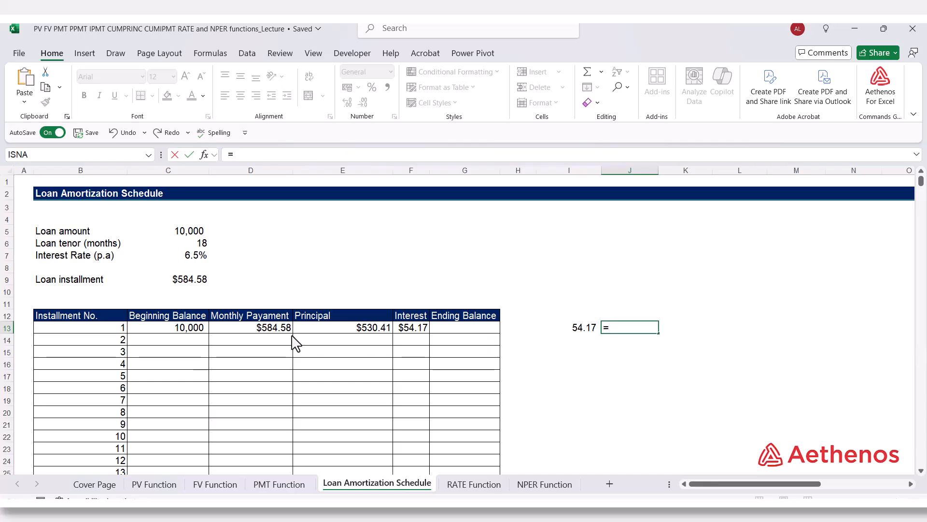
click(273, 330)
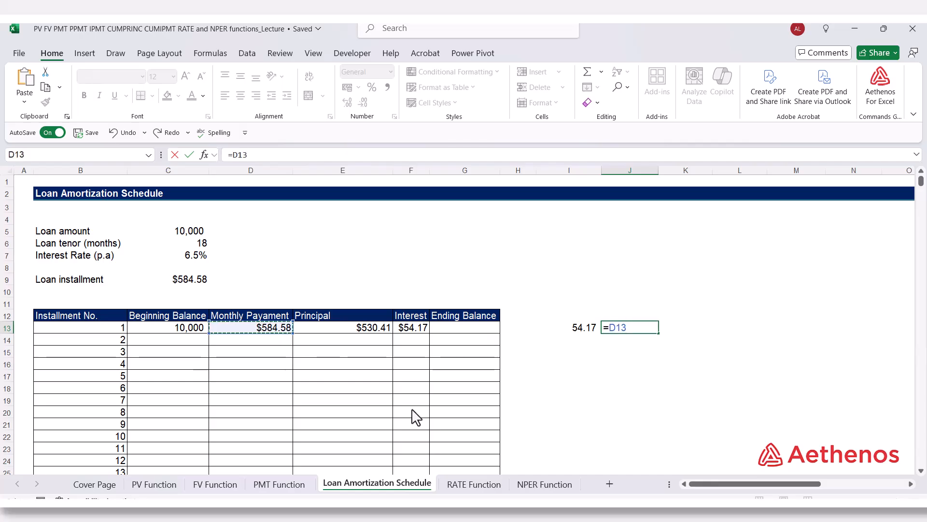
text(-)
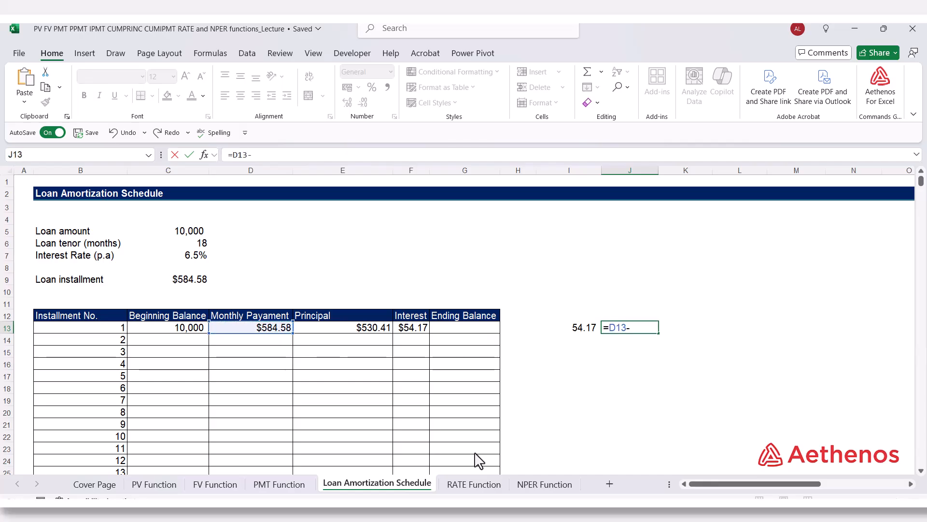
click(583, 328)
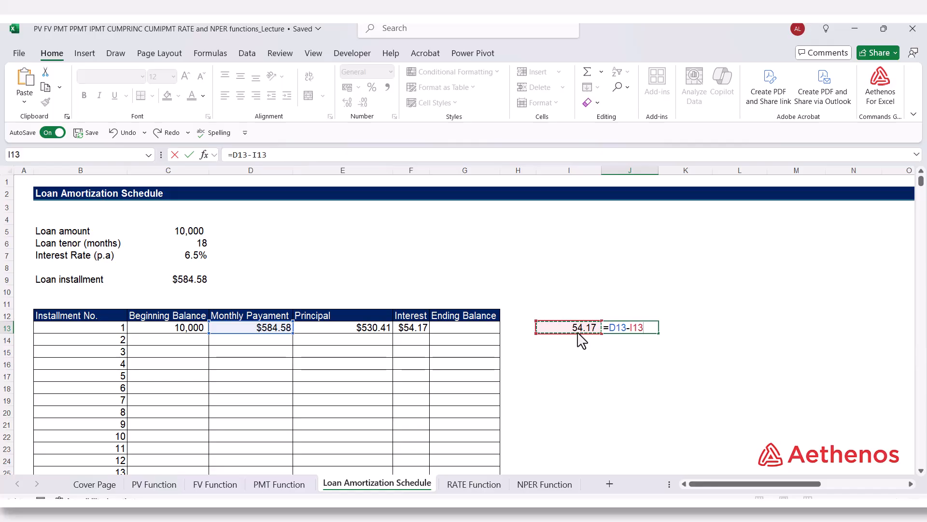
key(Return)
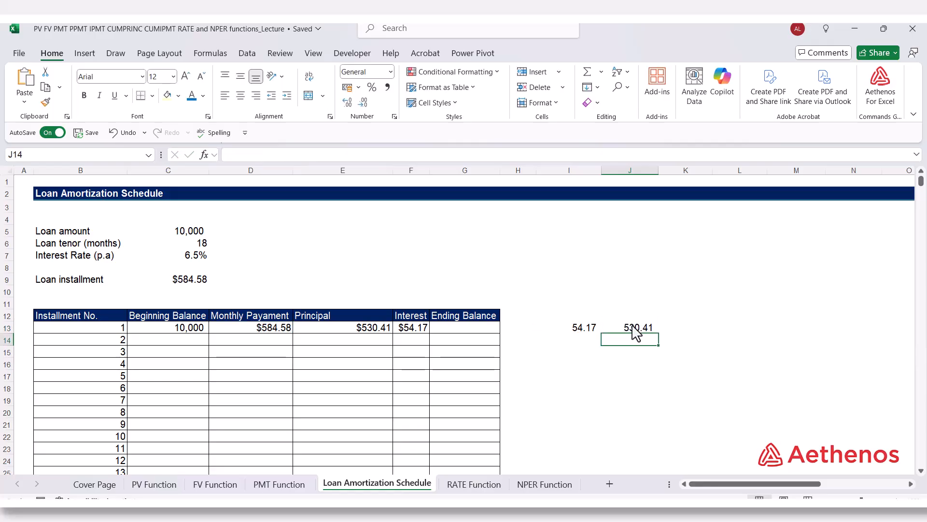
- Review the PPMT formula in E13 and the IPMT formula in F13 against the manual principal and interest calculations
click(350, 328)
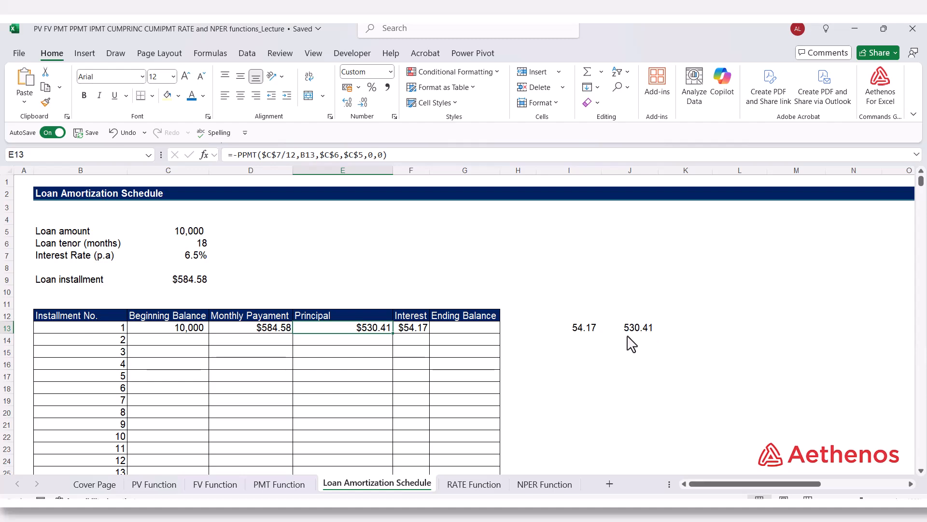
click(558, 365)
double_click(382, 333)
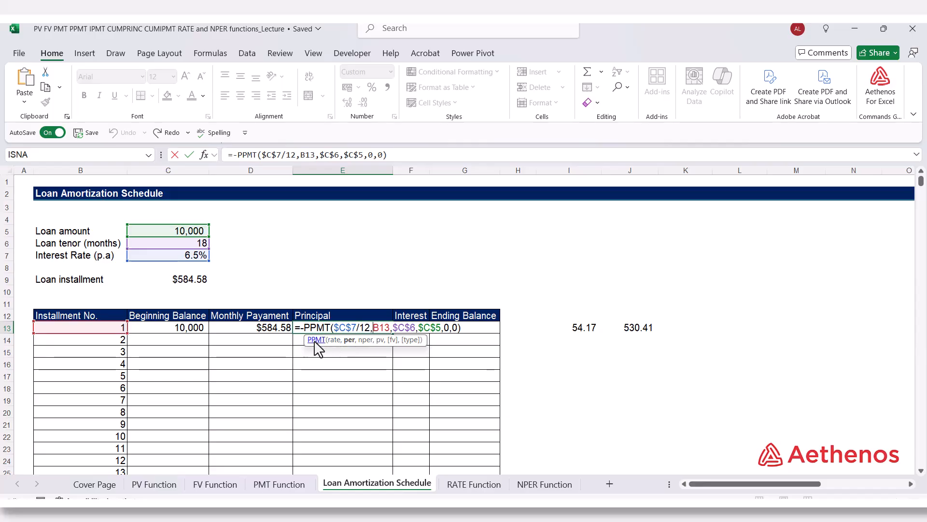
key(Return)
double_click(414, 331)
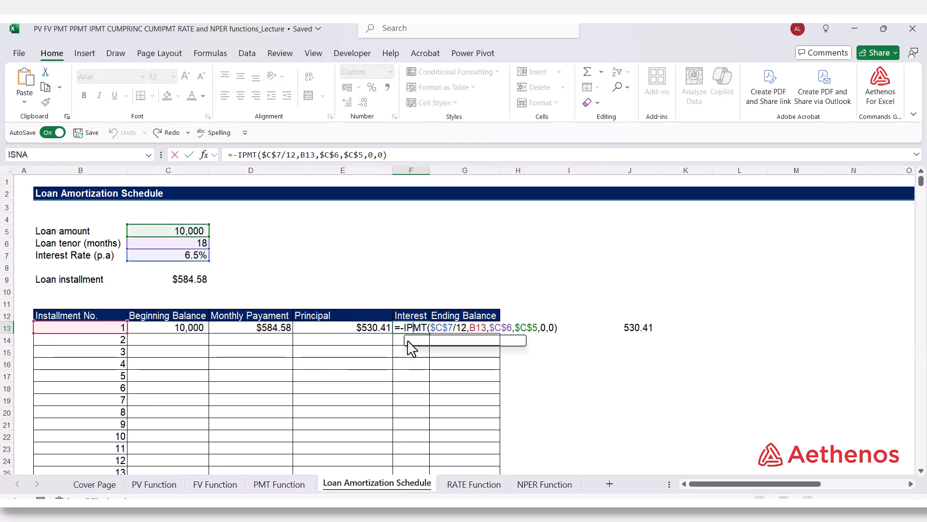
key(ctrl+Return)
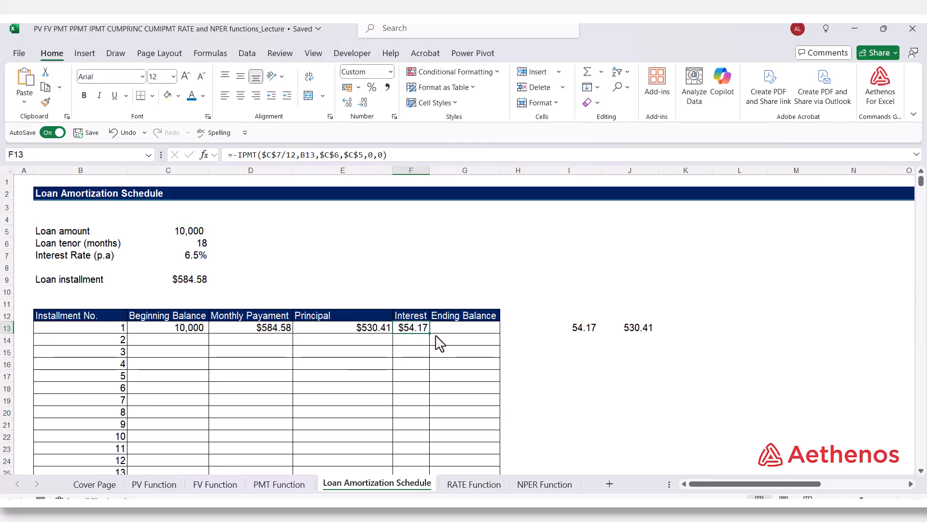
- Calculate the first installment's ending balance in G13 with =C13-E13, subtracting the principal from the beginning balance
click(450, 330)
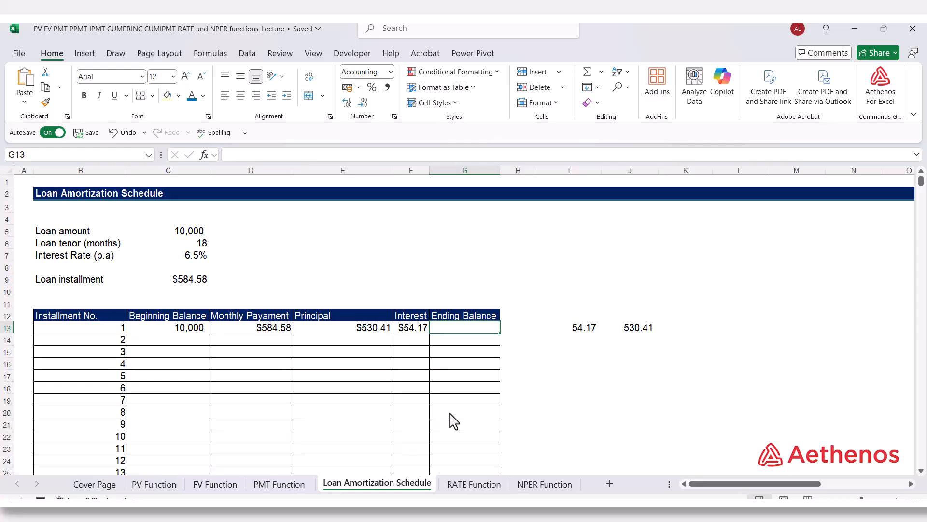
text(=)
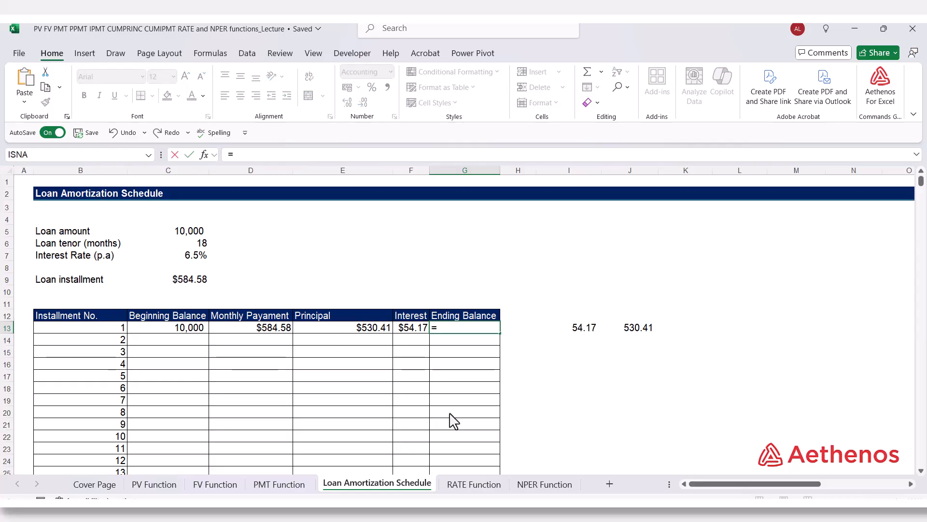
click(196, 334)
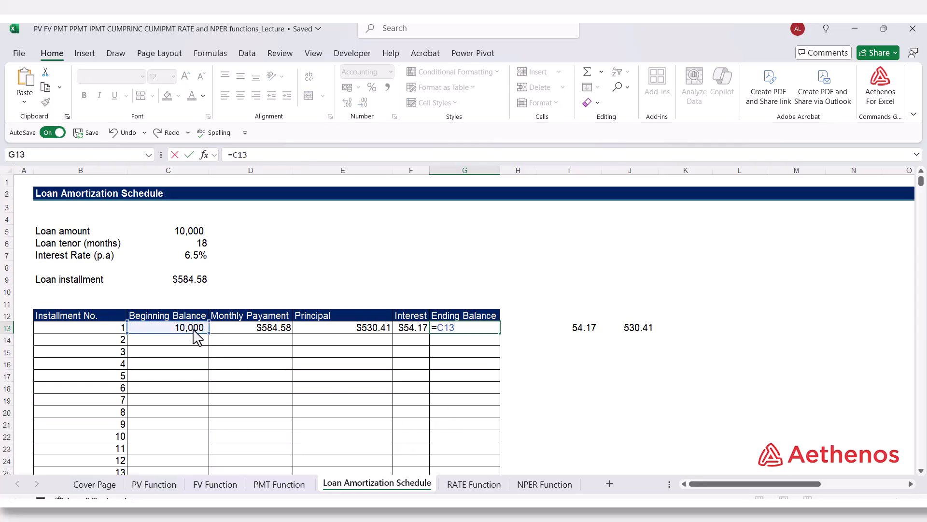
click(336, 331)
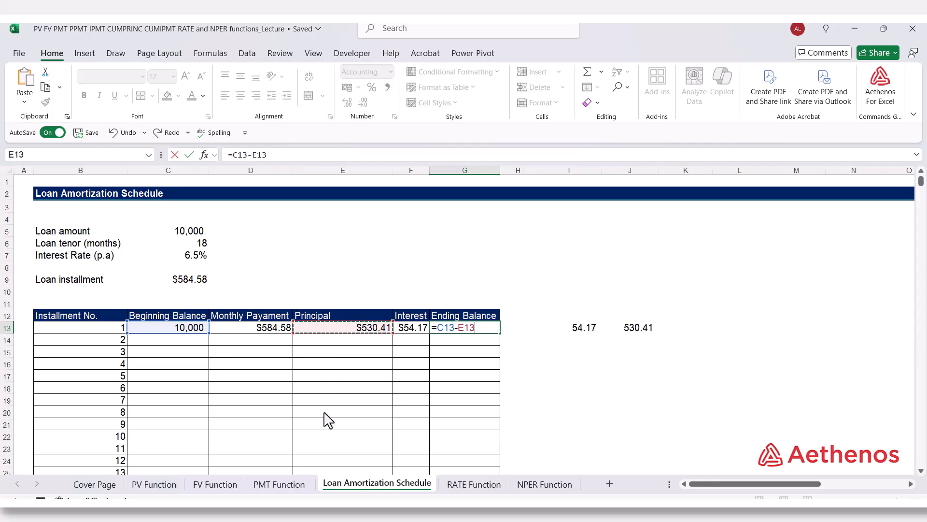
key(Return)
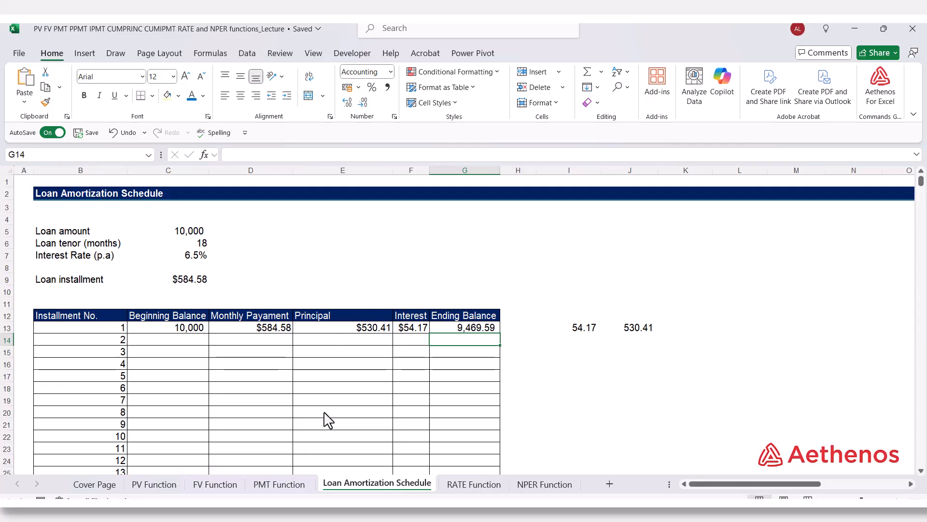
- Link the second installment's beginning balance in C14 to the first installment's ending balance with =G13
click(186, 341)
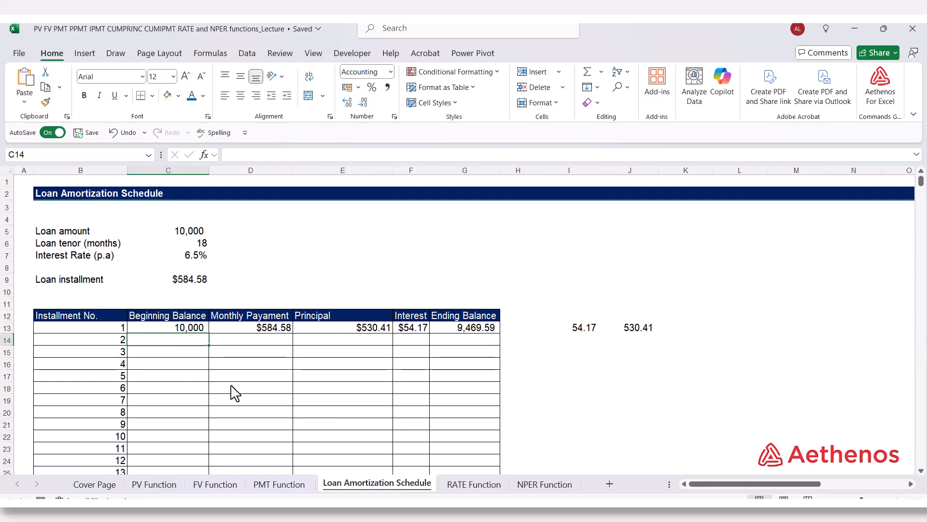
text(=)
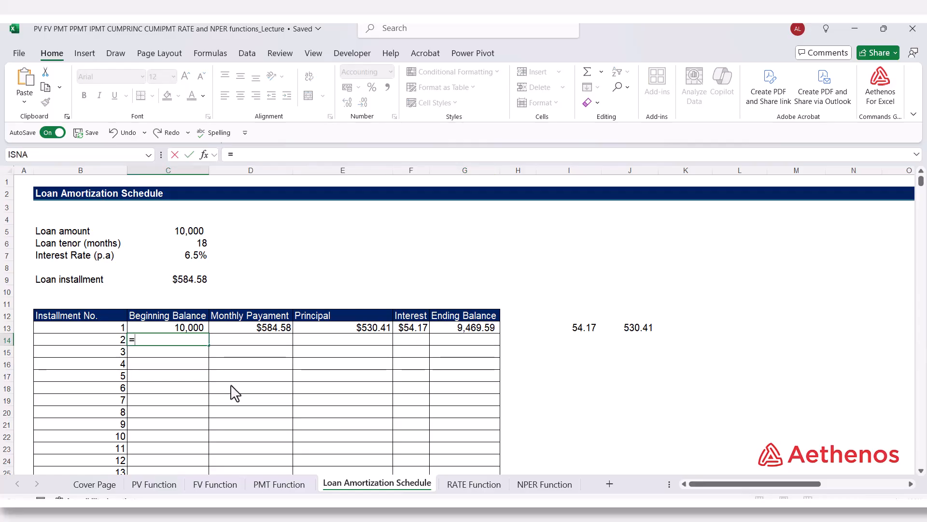
click(468, 337)
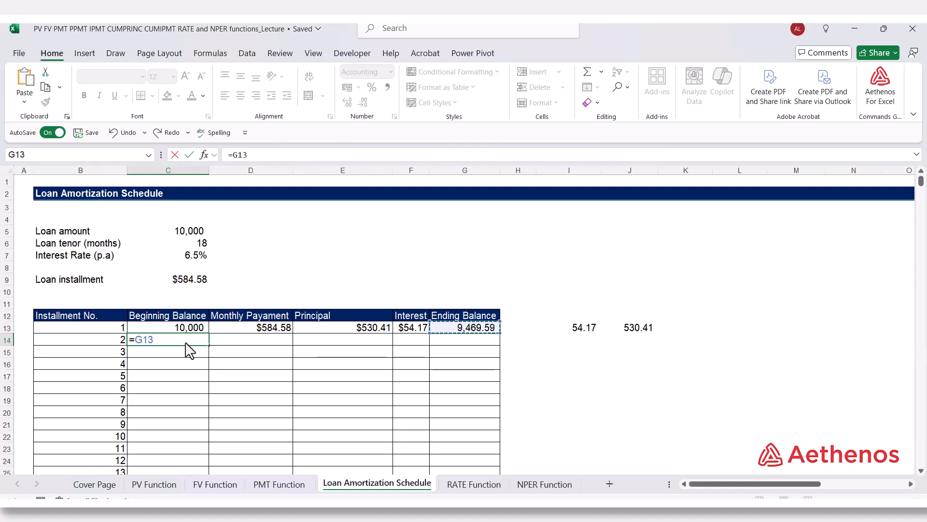
key(Return)
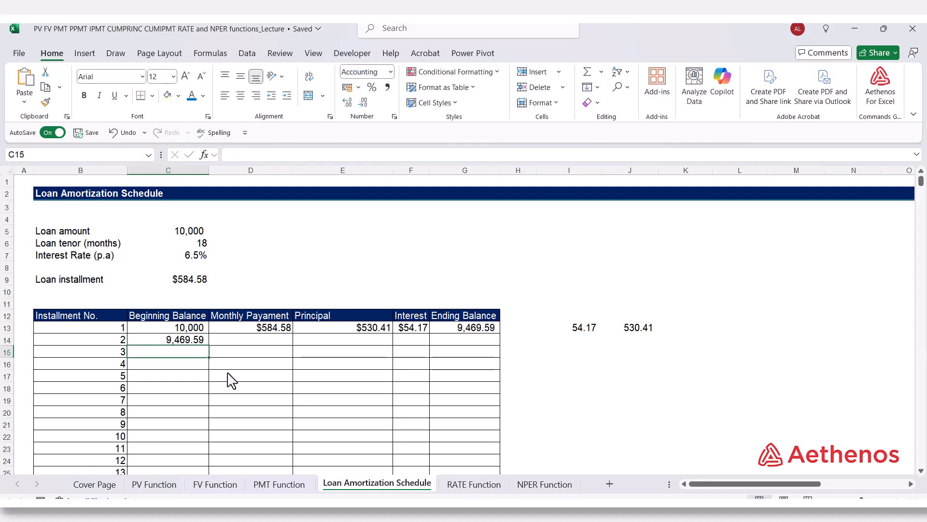
- Copy the monthly payment, principal, interest and ending balance formulas from row 13 into row 14 for the second installment
click(257, 331)
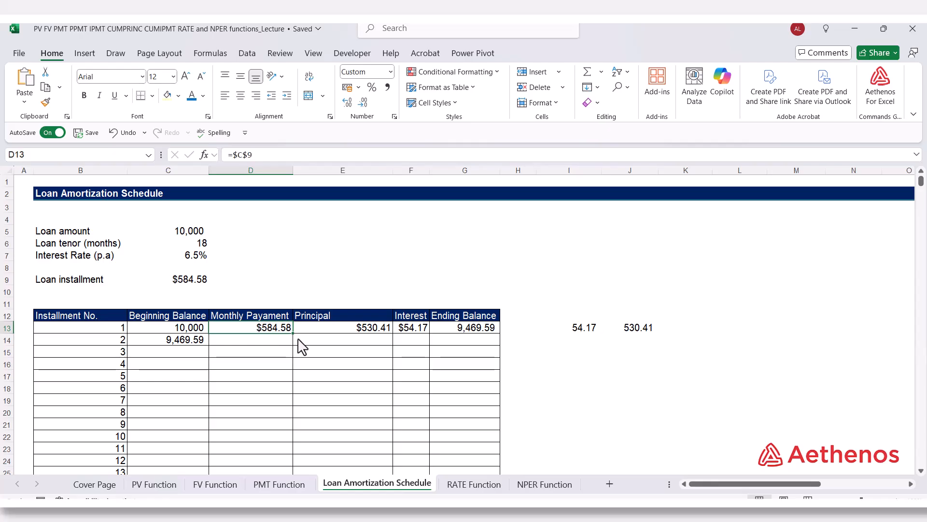
drag(292, 333, 296, 347)
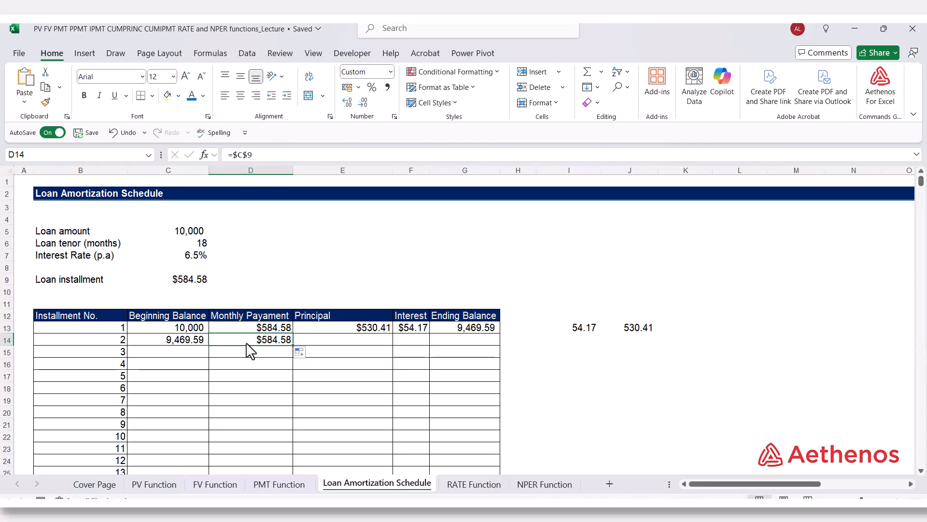
click(343, 332)
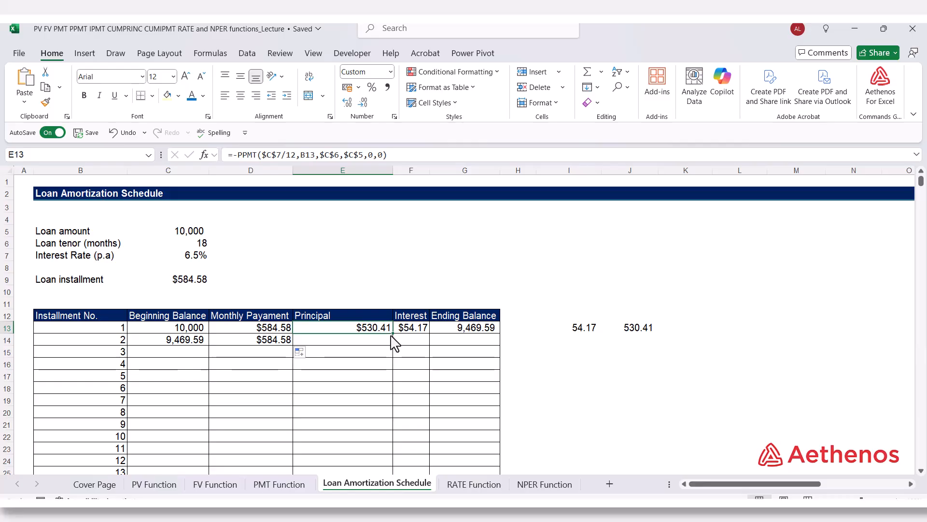
drag(393, 333, 393, 348)
click(408, 331)
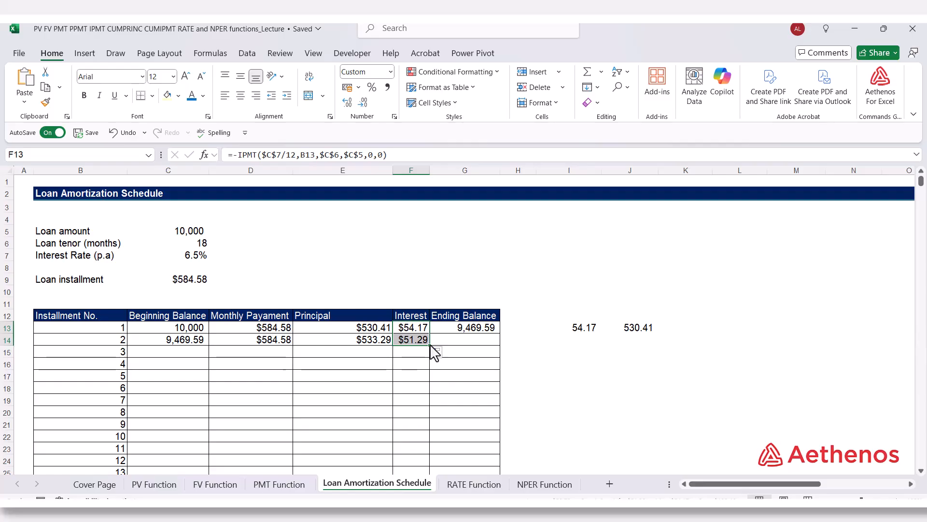
click(411, 342)
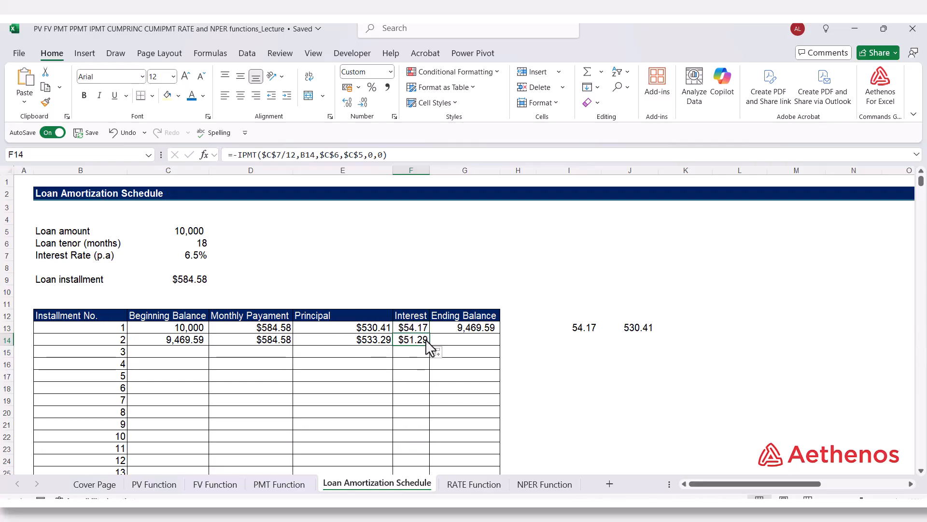
click(457, 330)
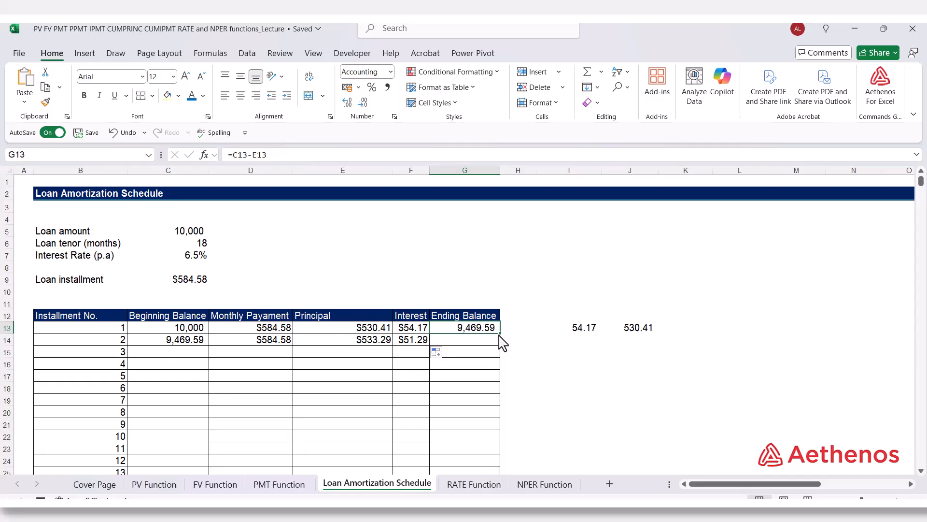
drag(499, 334, 497, 344)
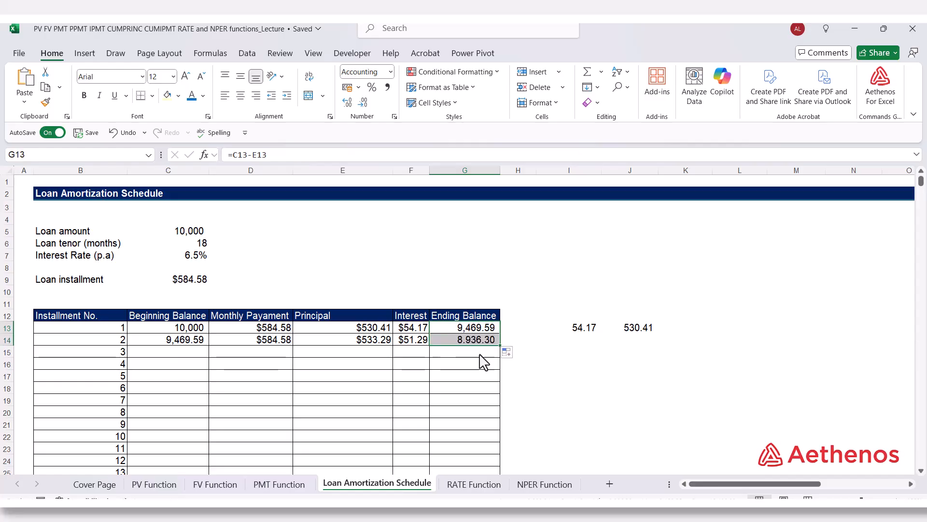
click(472, 365)
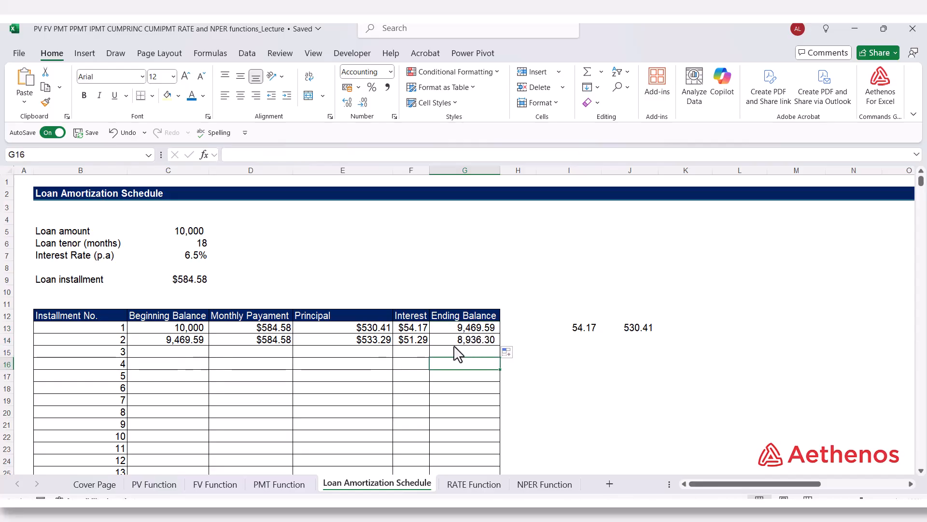
- Fill the second installment's formulas in C14:G14 down through row 30 to complete all 18 installments
drag(183, 343, 451, 337)
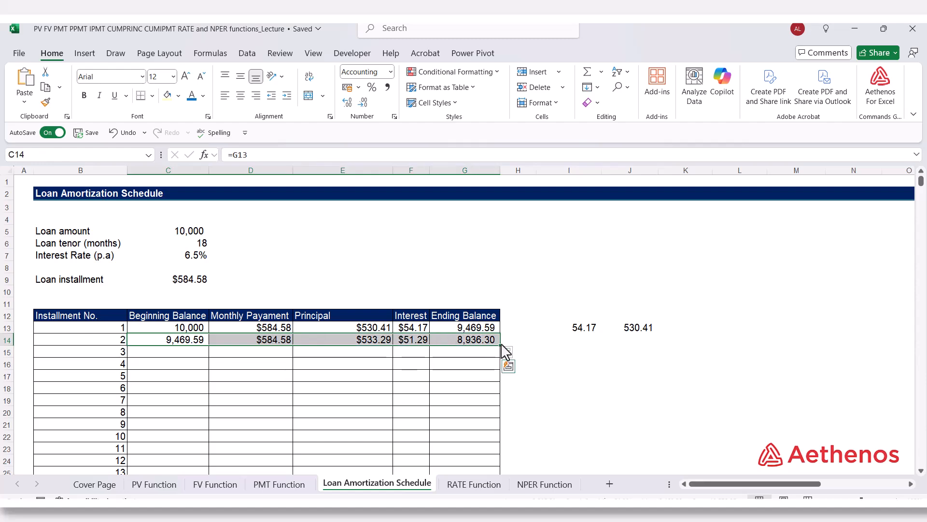
drag(505, 351, 497, 454)
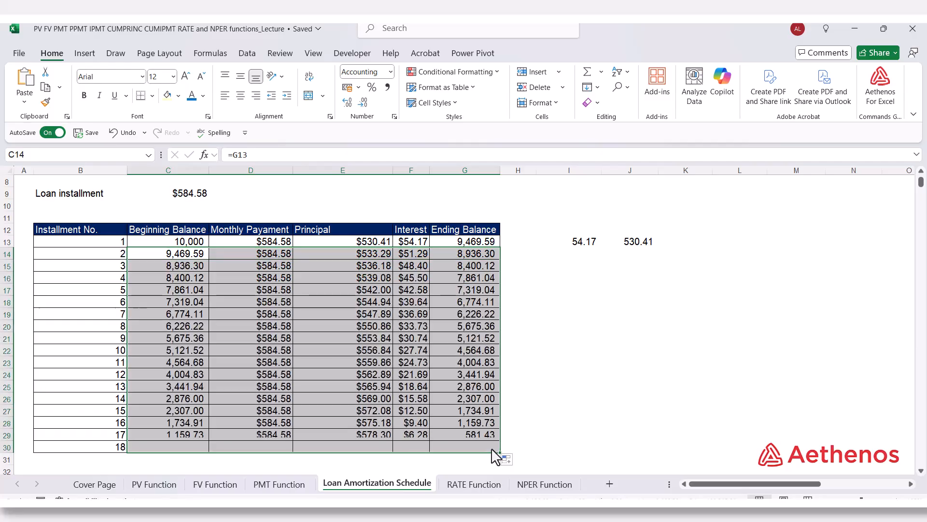
click(249, 289)
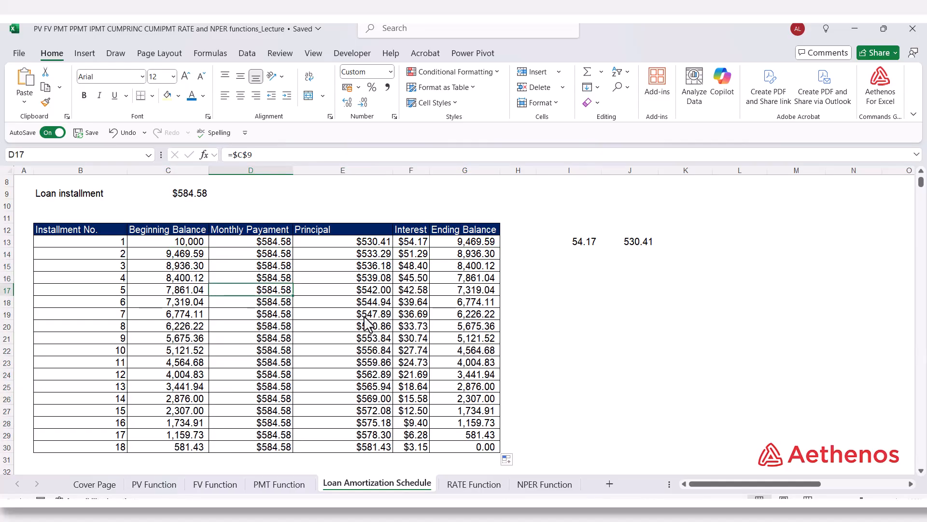
- Review the completed amortization schedule from the loan inputs through the last installment's ending balance in G30
scroll(348, 341, up, 3)
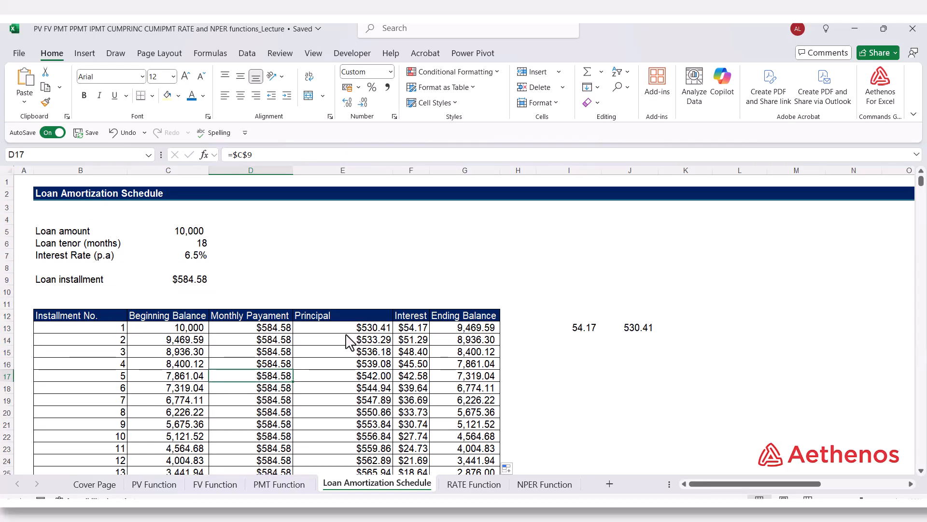
scroll(348, 342, down, 3)
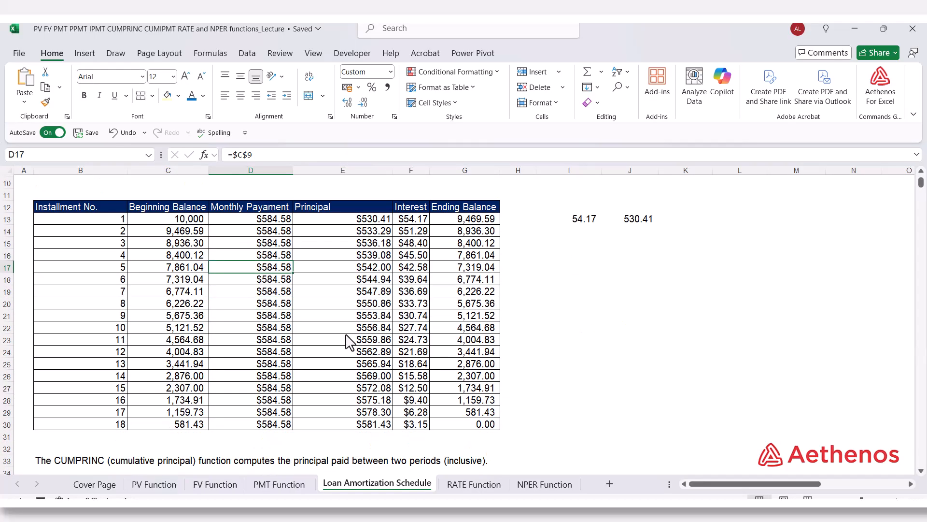
click(473, 424)
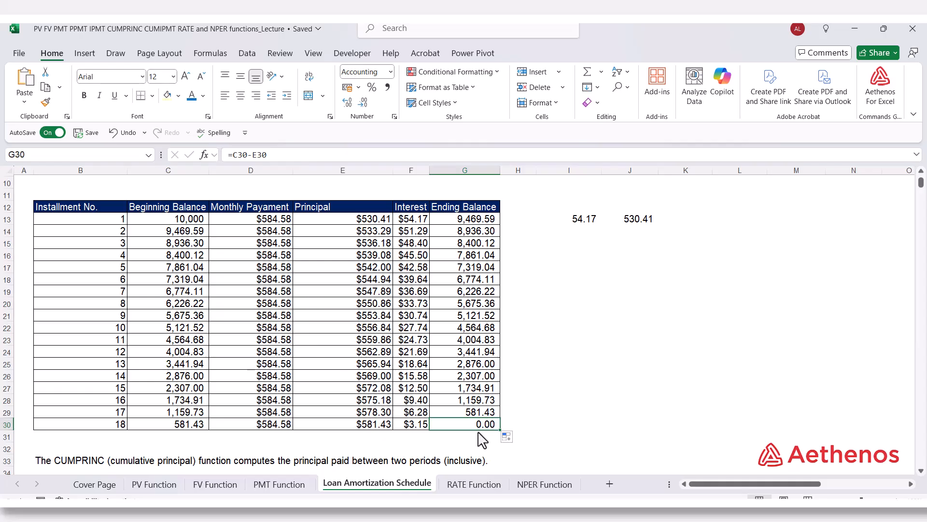
scroll(376, 379, up, 2)
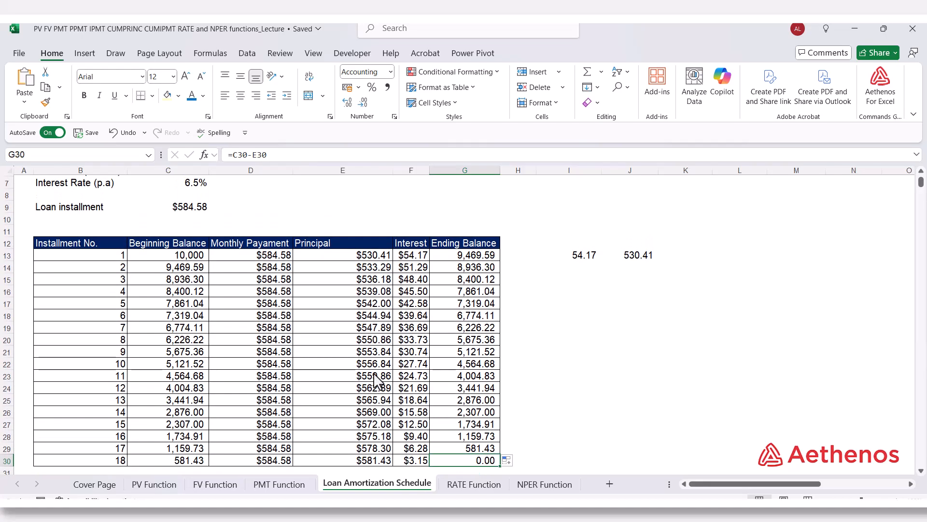
scroll(376, 379, up, 2)
scroll(377, 381, down, 3)
scroll(379, 381, up, 2)
scroll(339, 341, up, 2)
scroll(339, 341, down, 3)
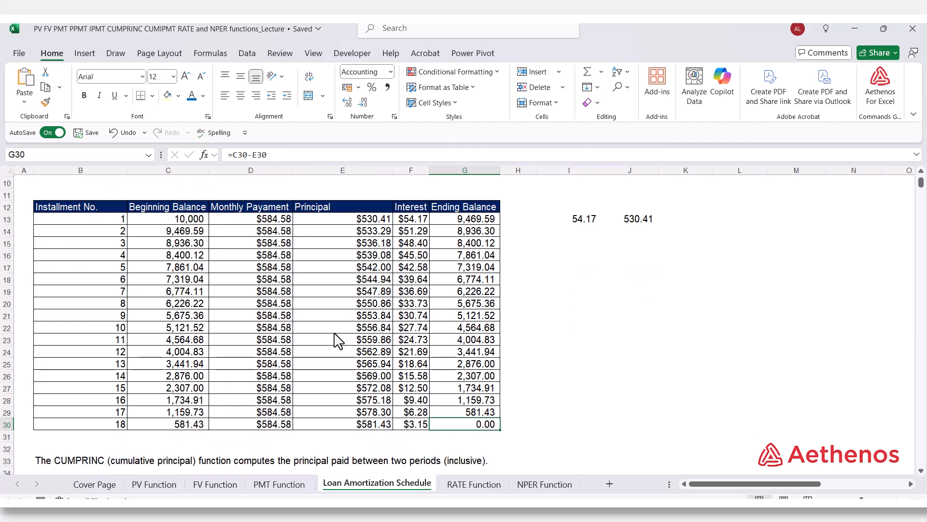
- Read the CUMPRINC and CUMIPMT questions below the schedule and examine the principal amounts of installments 1 to 5 in E13:E17
scroll(338, 340, down, 3)
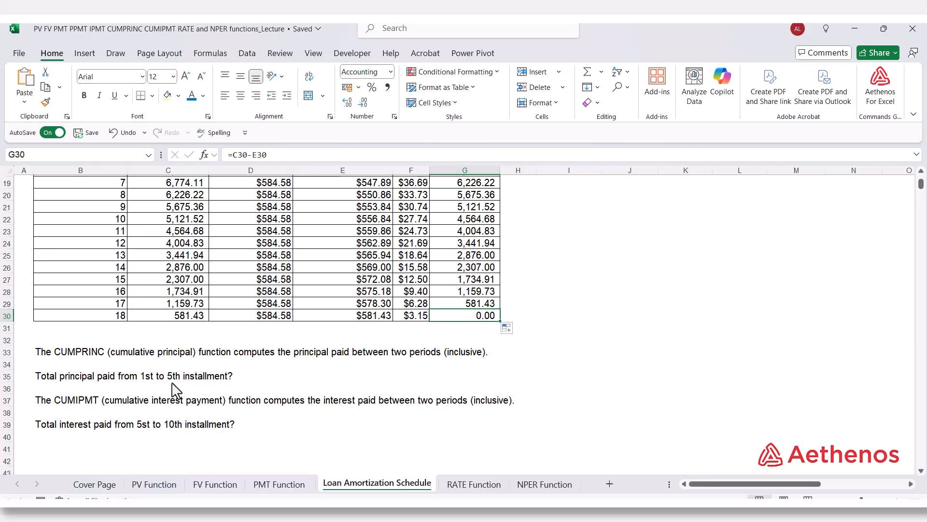
scroll(176, 389, up, 3)
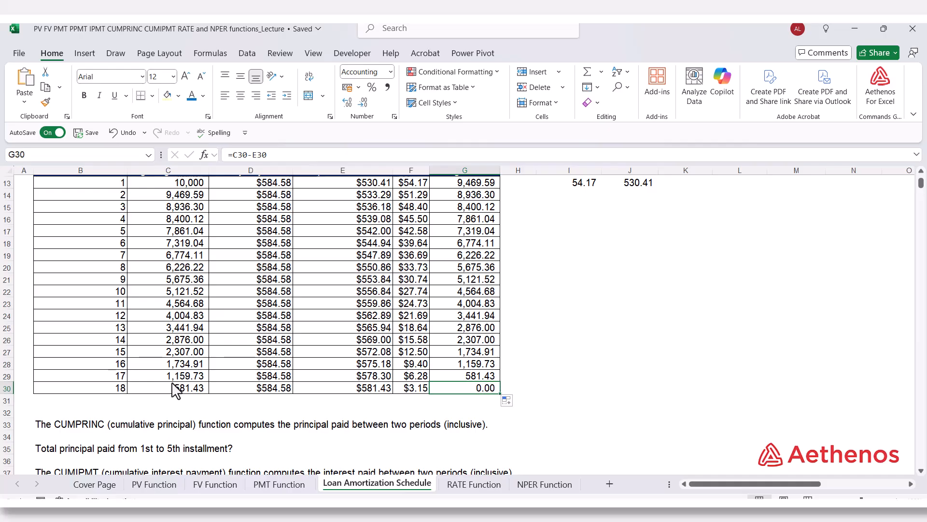
scroll(176, 389, up, 3)
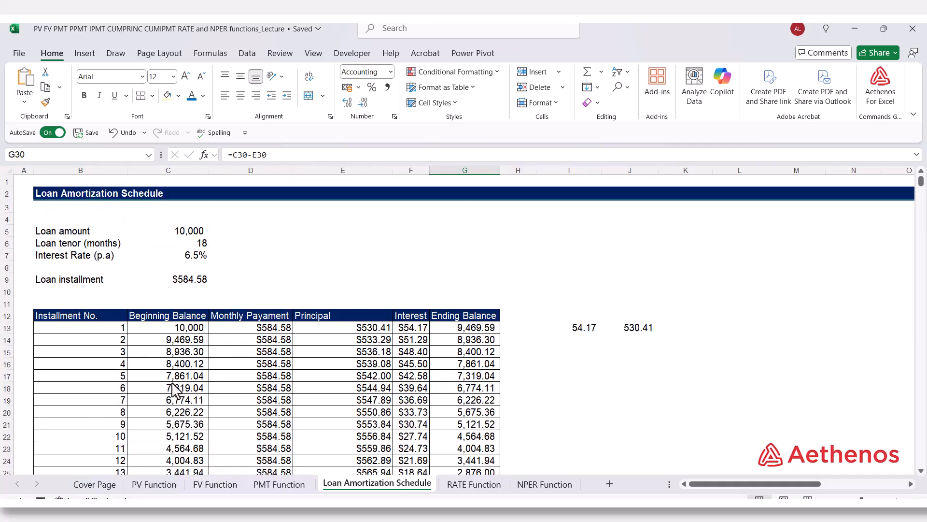
click(317, 330)
drag(320, 336, 316, 371)
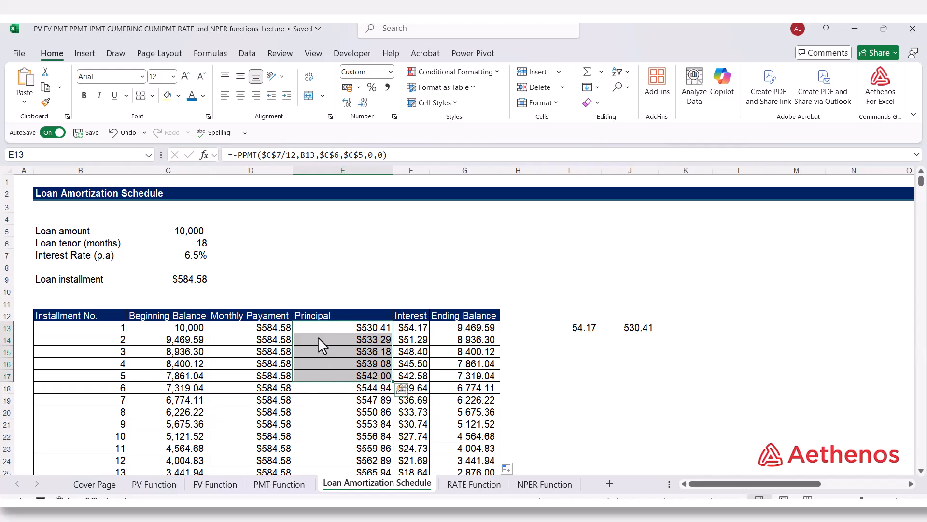
scroll(319, 339, down, 6)
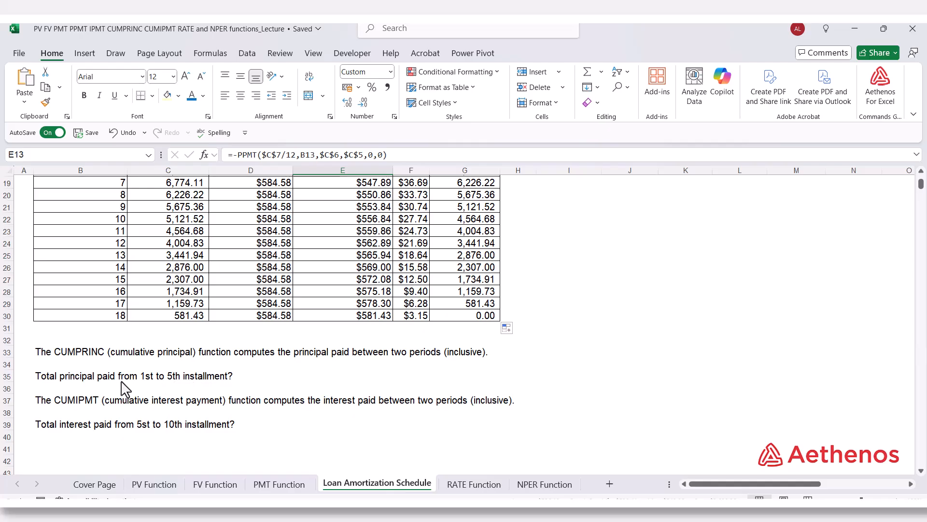
click(267, 377)
click(465, 339)
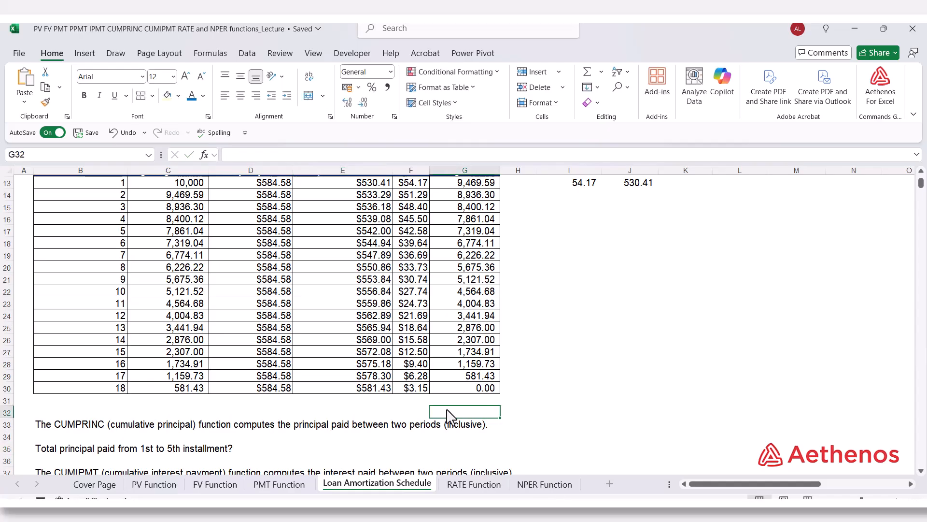
- Start a negated CUMPRINC formula in E35 for the total principal, using C7/12 as the monthly rate
click(333, 378)
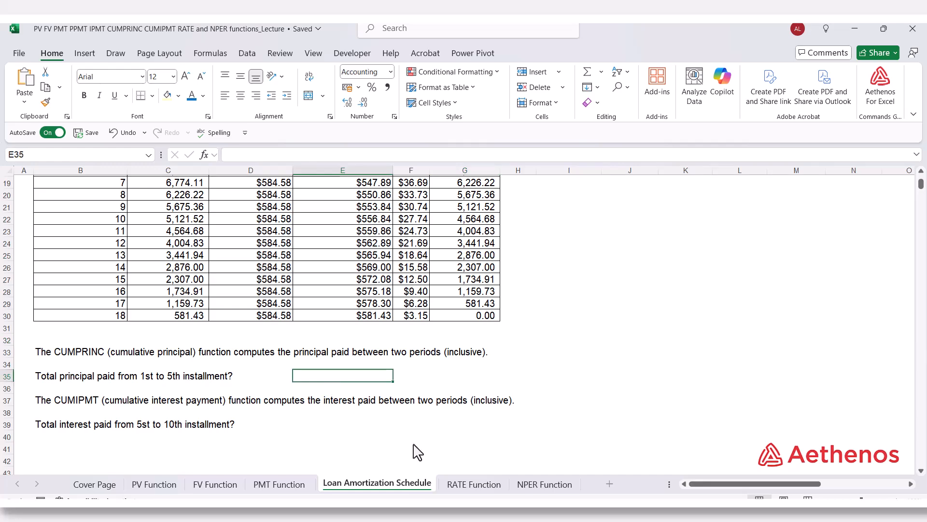
text(=)
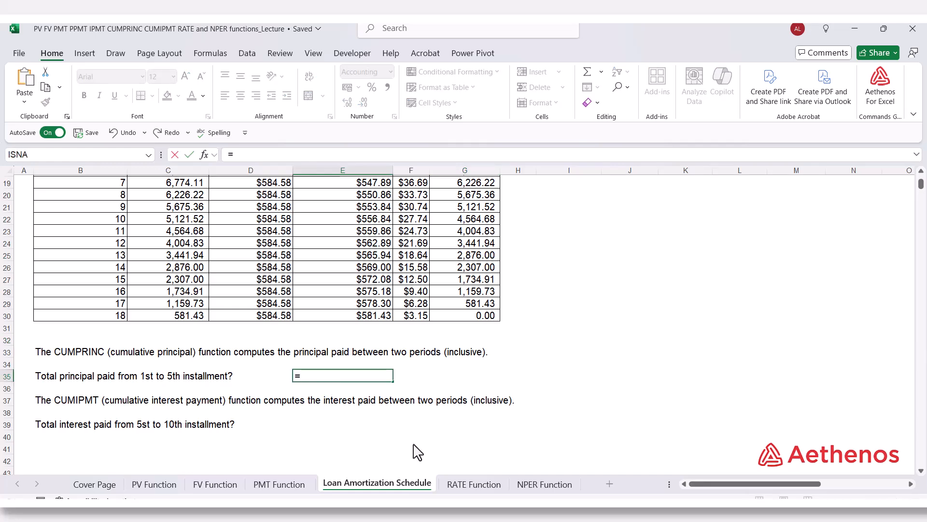
text(-CUM)
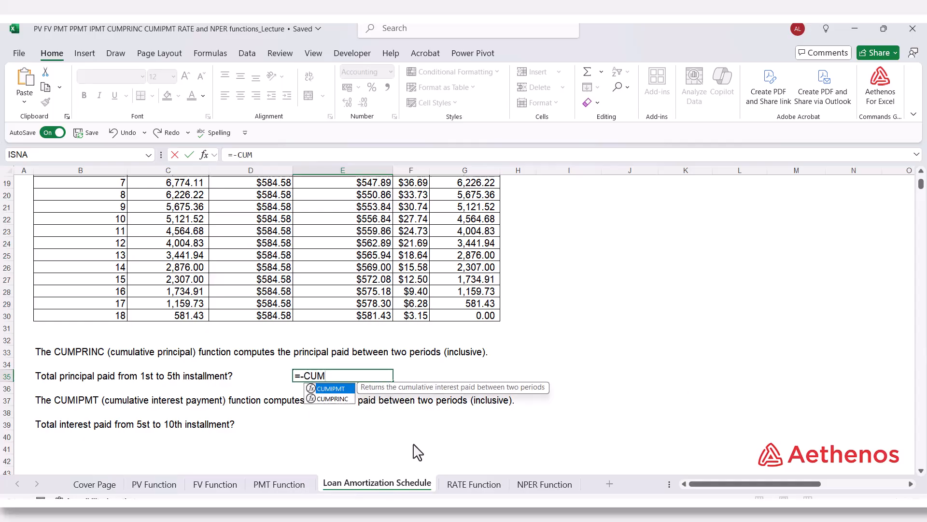
key(Down)
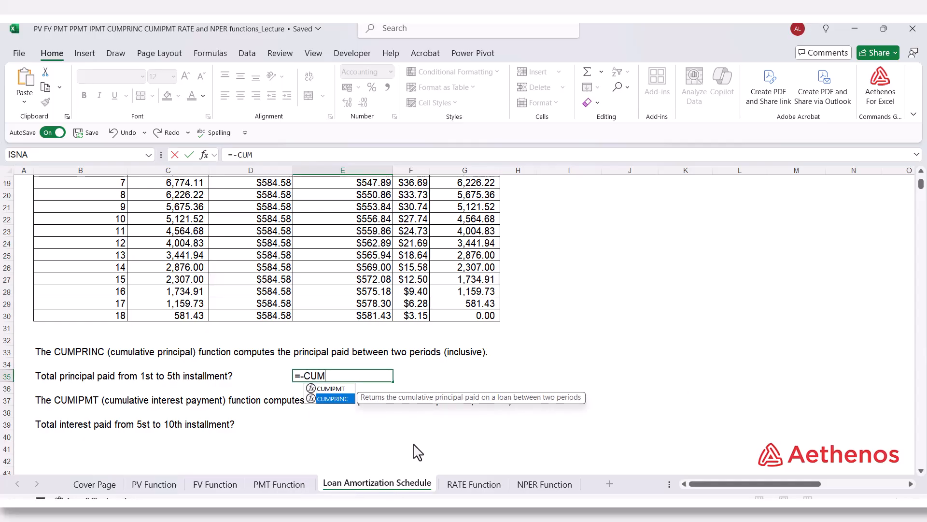
key(Tab)
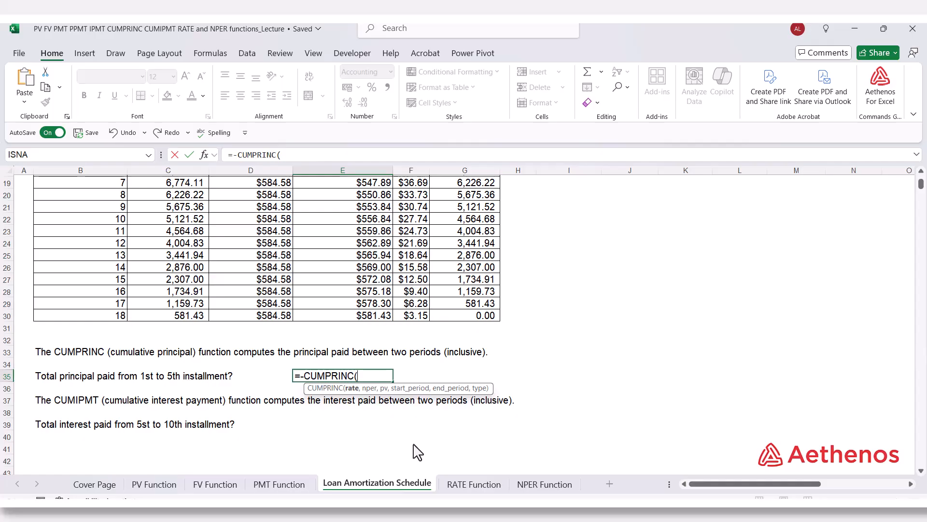
scroll(401, 430, up, 6)
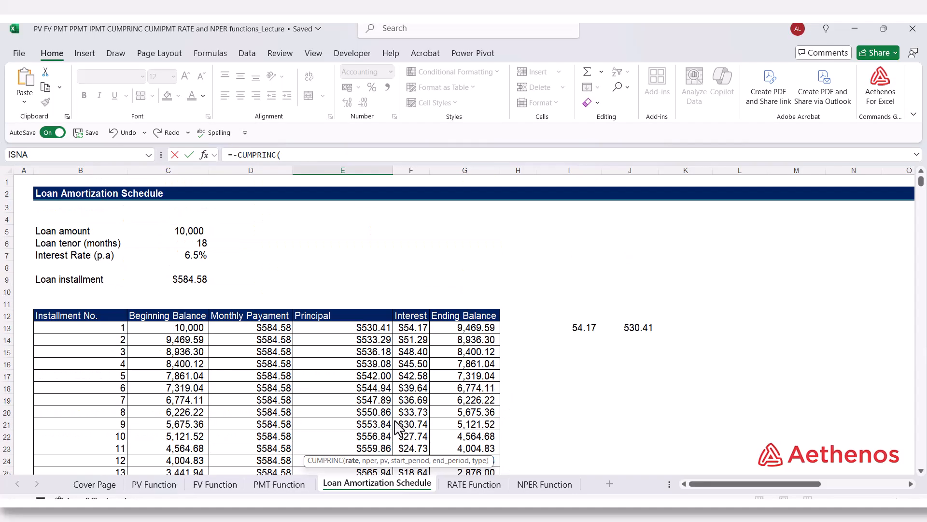
click(173, 263)
click(177, 256)
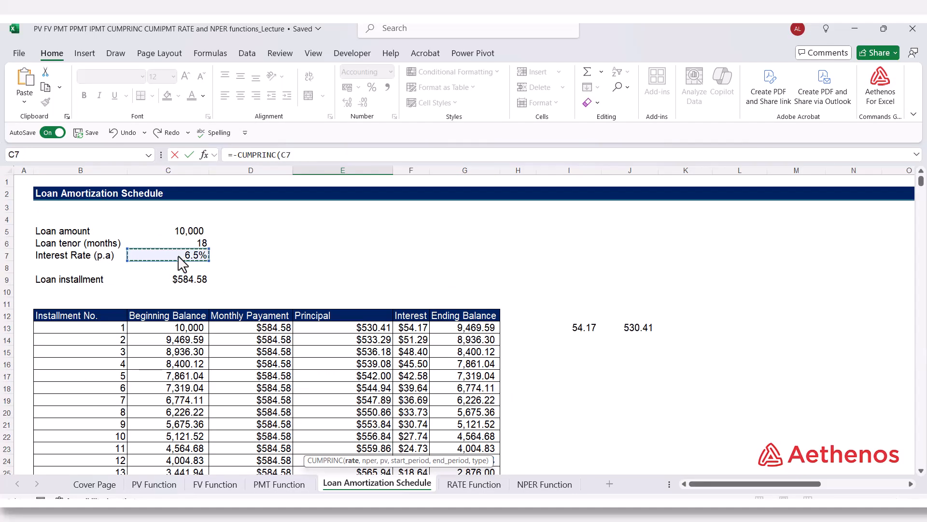
text(/12,)
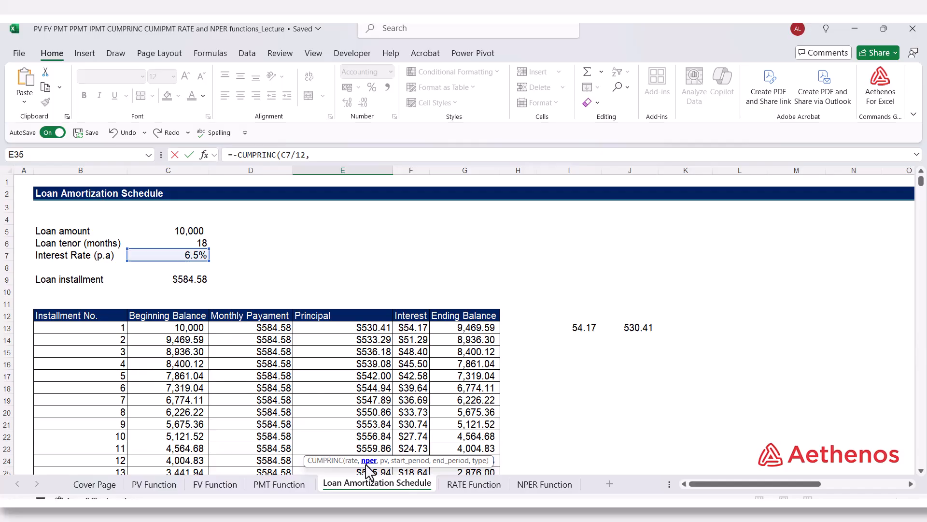
- Complete the CUMPRINC formula in E35 with nper C6, pv C5, start period 1, end period 5 and type 0
click(196, 243)
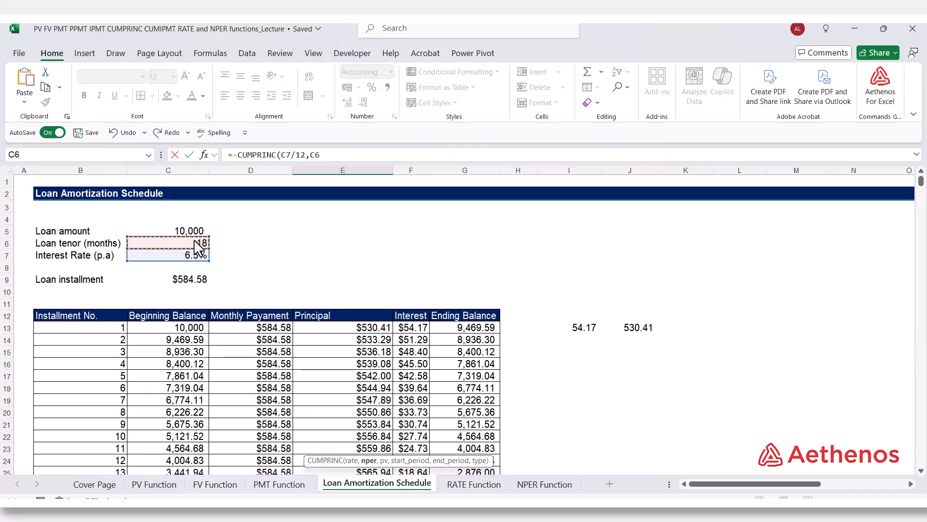
text(,)
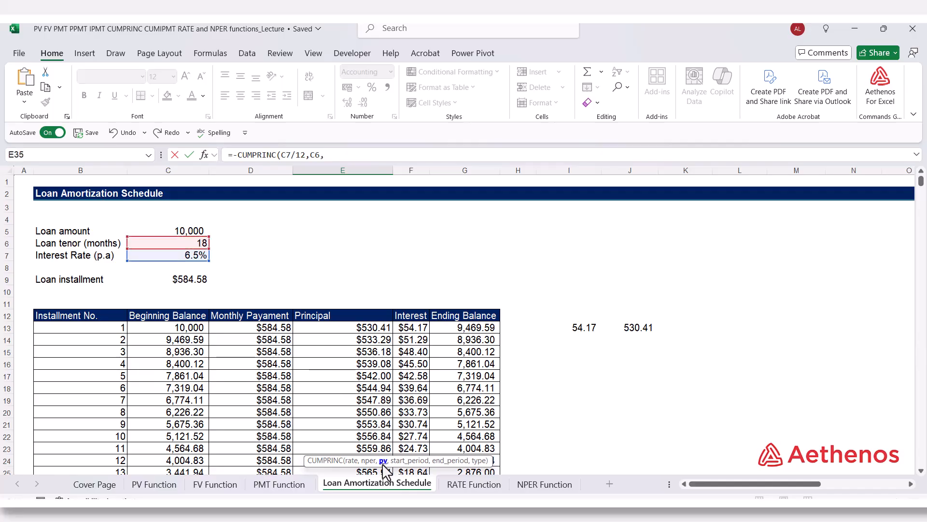
click(189, 233)
text(,)
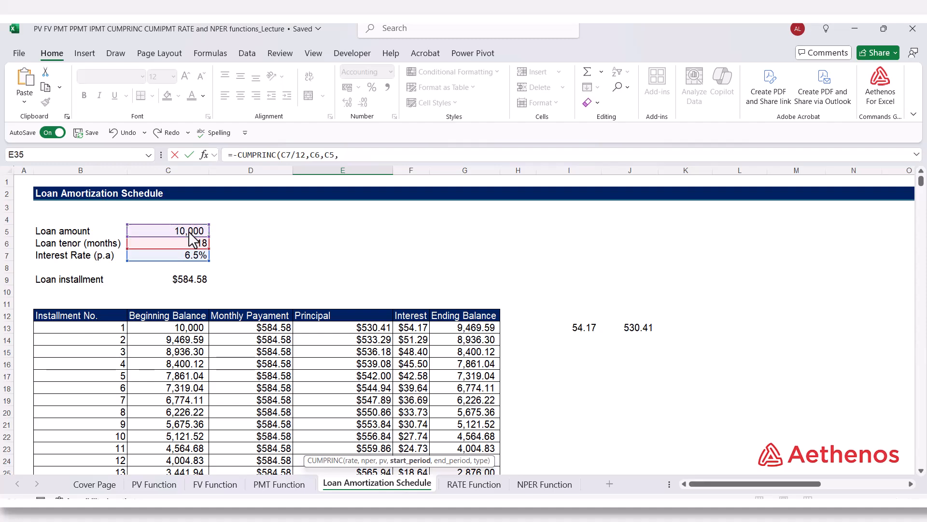
text(1)
text(,)
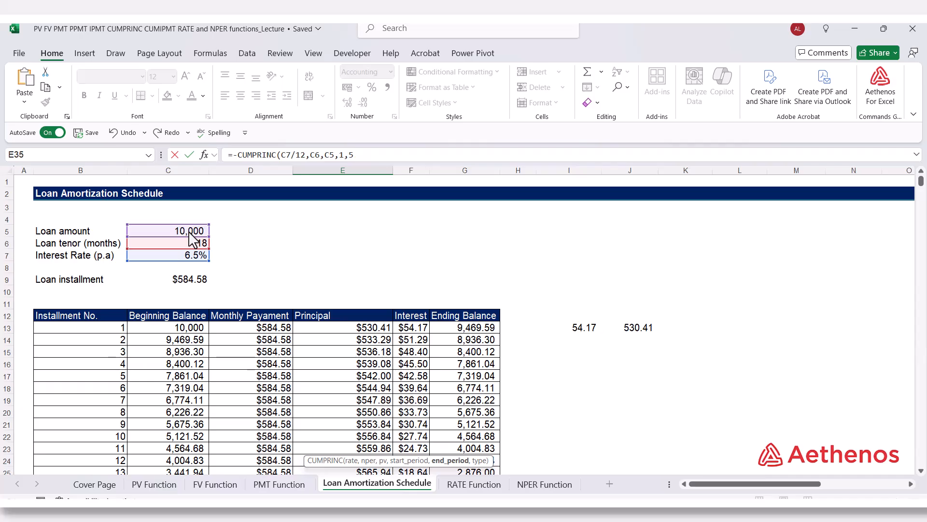
text(5,)
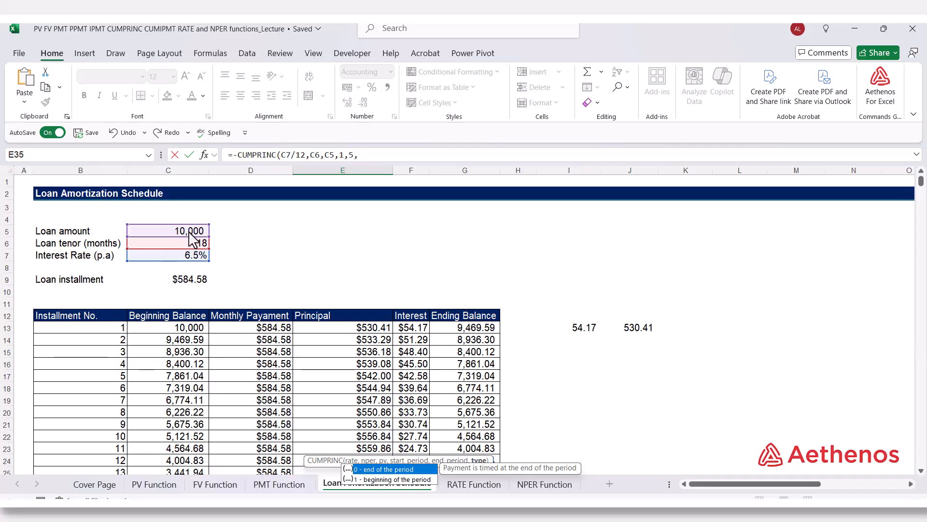
text(0)
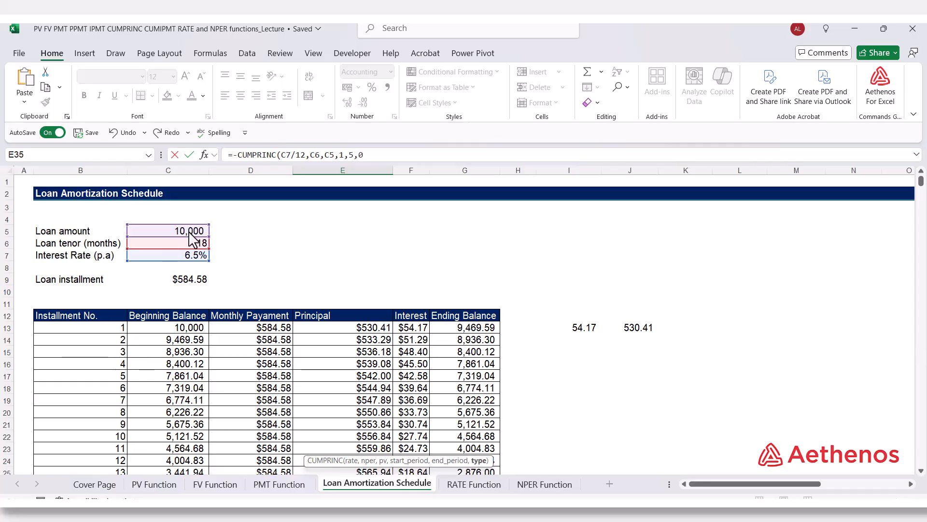
scroll(210, 246, down, 6)
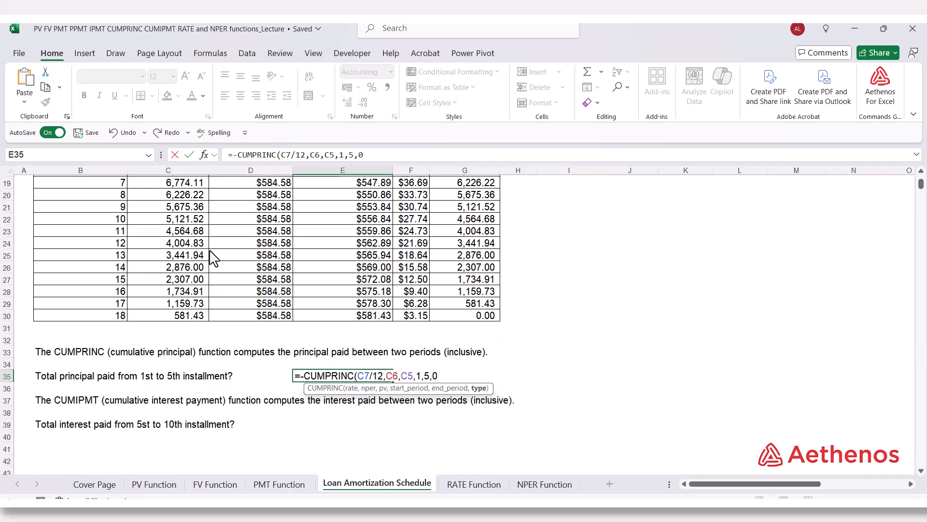
text())
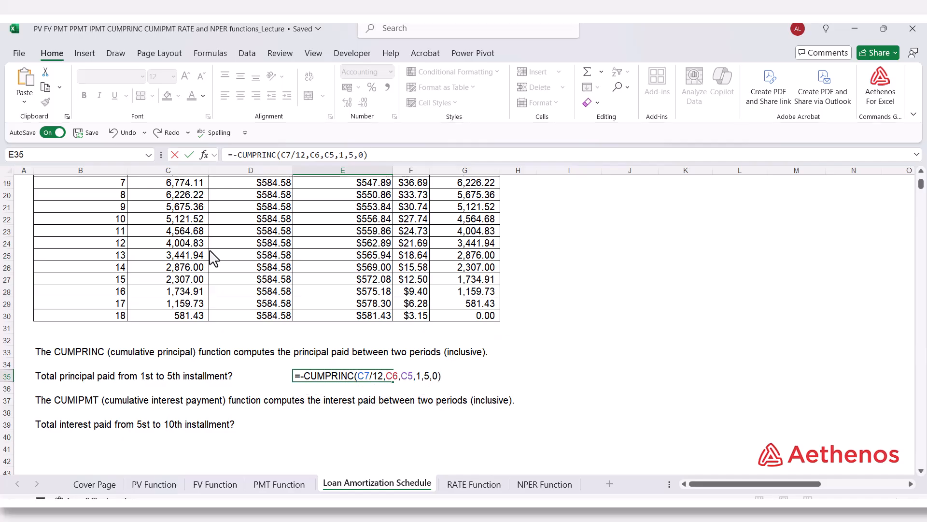
key(Return)
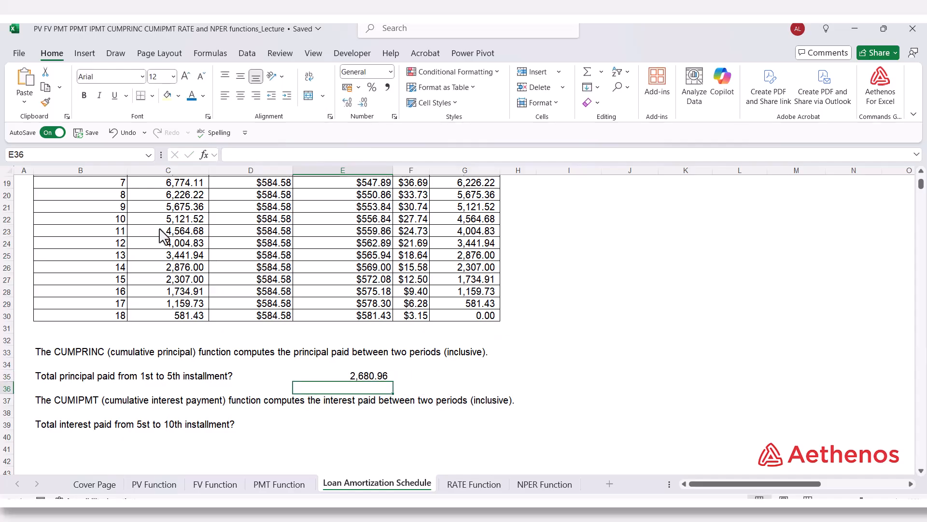
- Check the E35 result against the sum of the principal amounts of installments 1 to 5 in E13:E17
click(348, 377)
scroll(350, 381, up, 4)
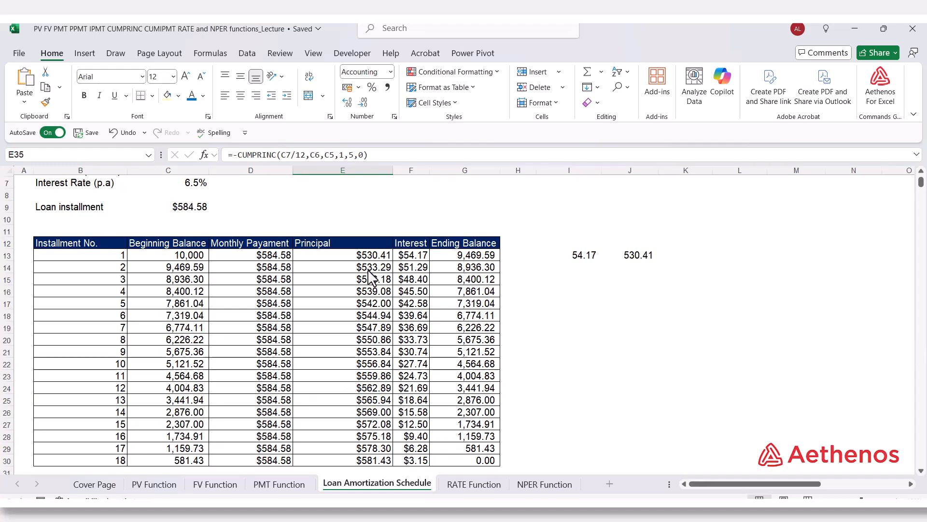
click(337, 259)
drag(340, 270, 333, 301)
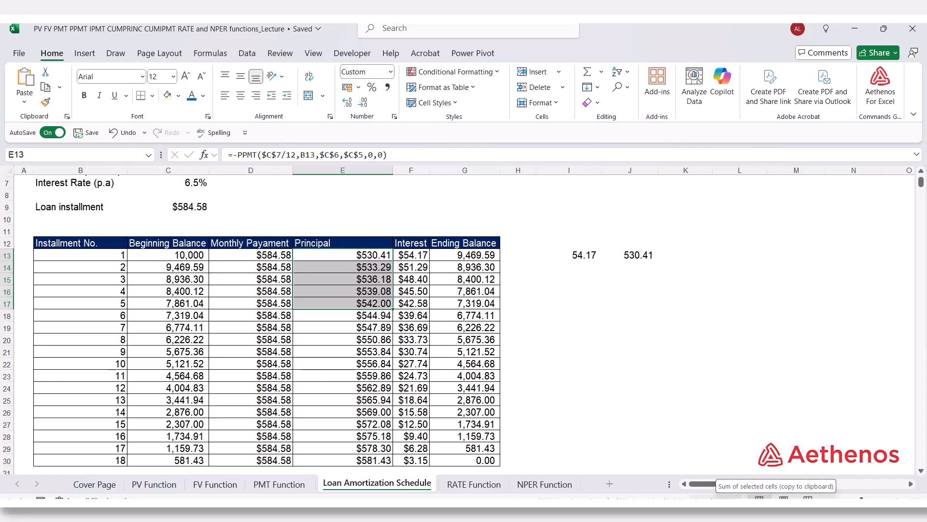
scroll(681, 416, down, 4)
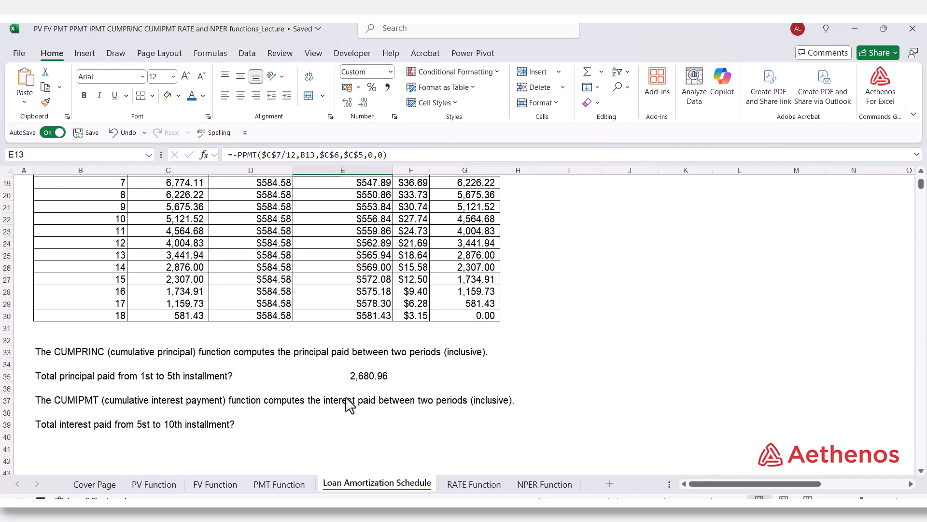
click(369, 385)
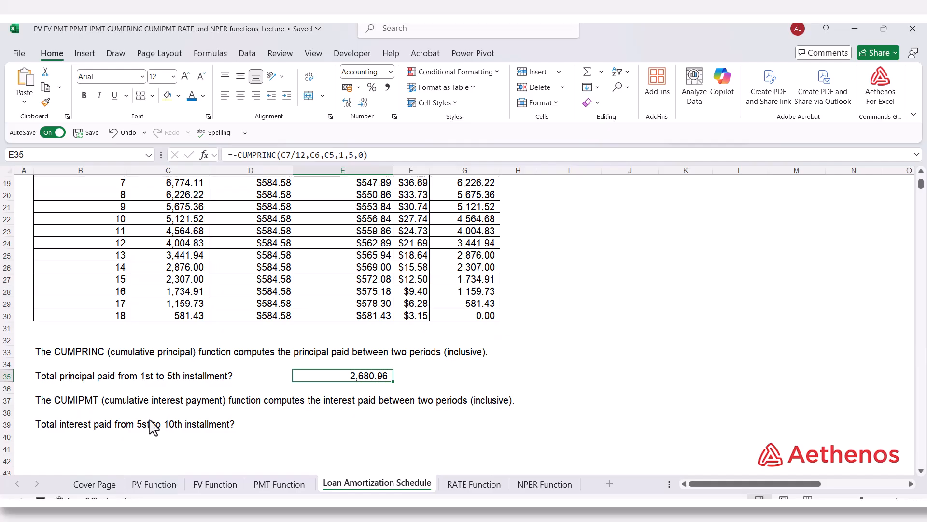
- Start a negated CUMIPMT formula in E39 for the total interest, using C7/12 as the monthly rate
click(318, 425)
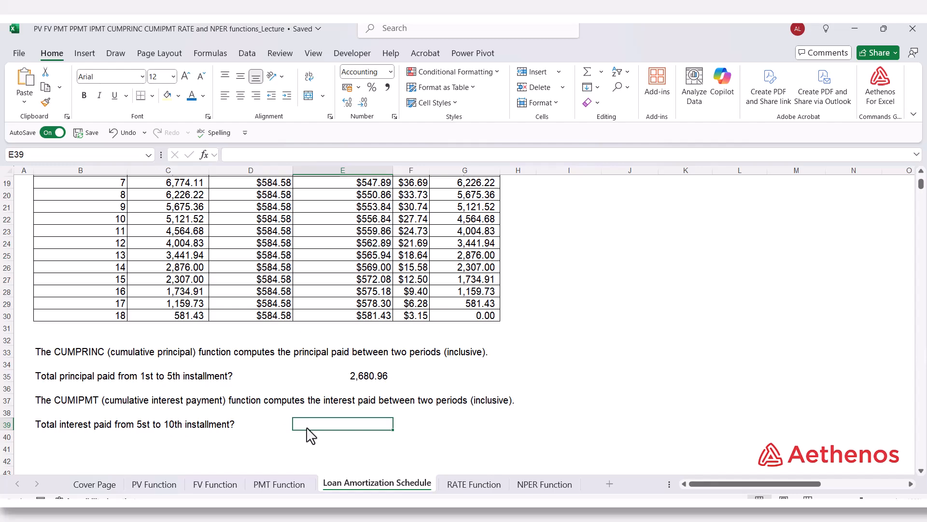
text(=)
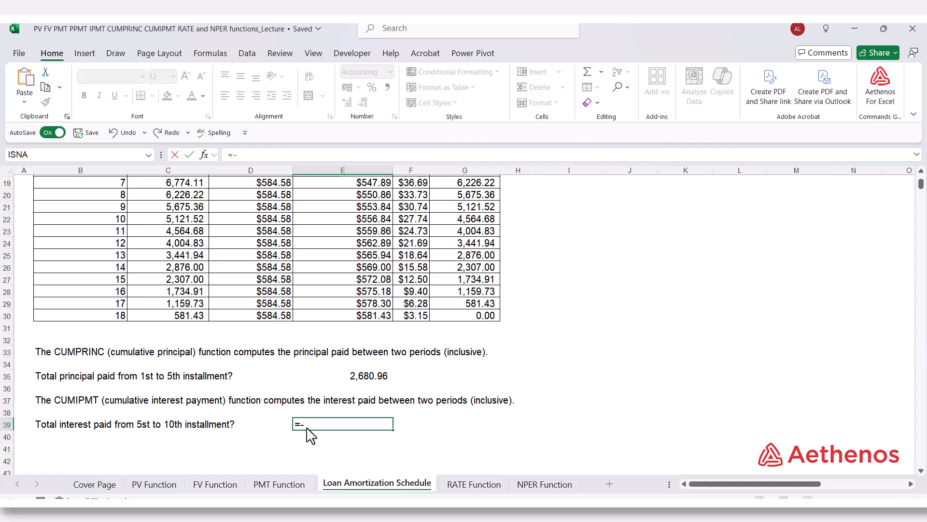
text(-C)
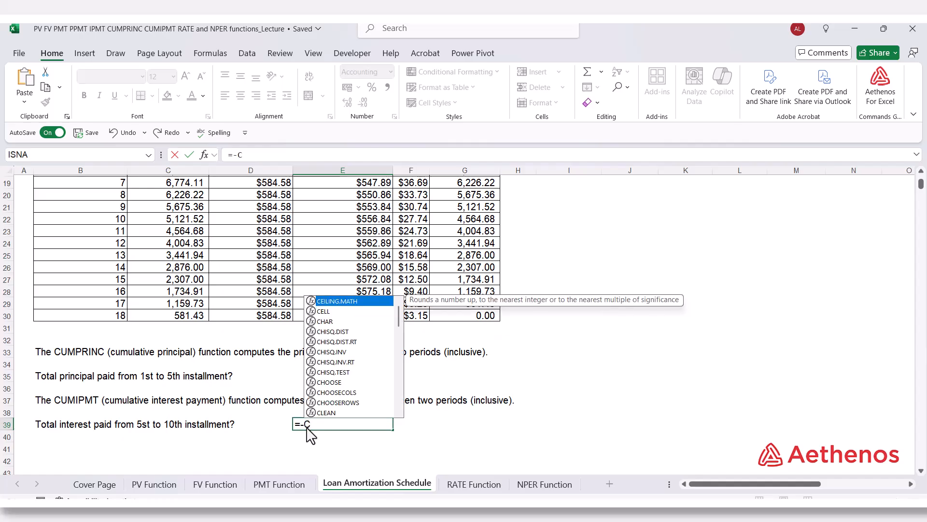
text(UM)
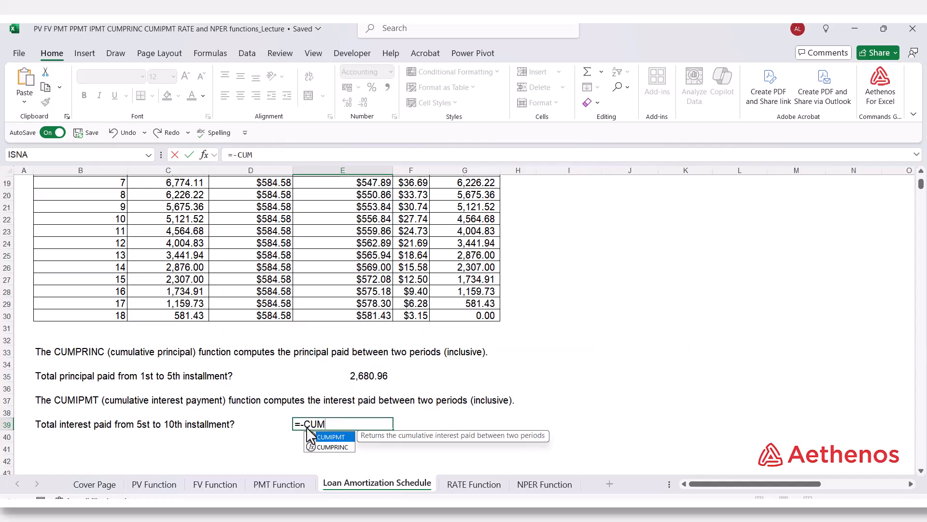
key(Down)
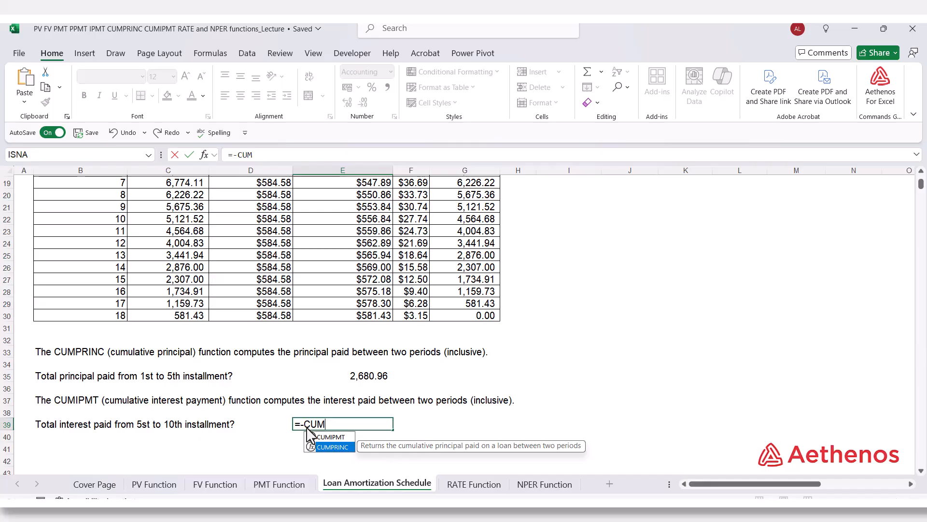
key(Up)
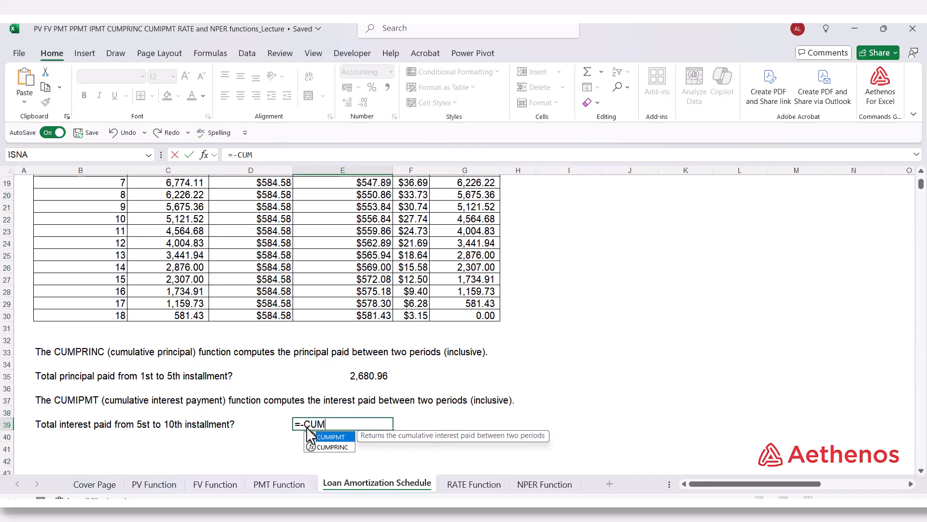
key(Tab)
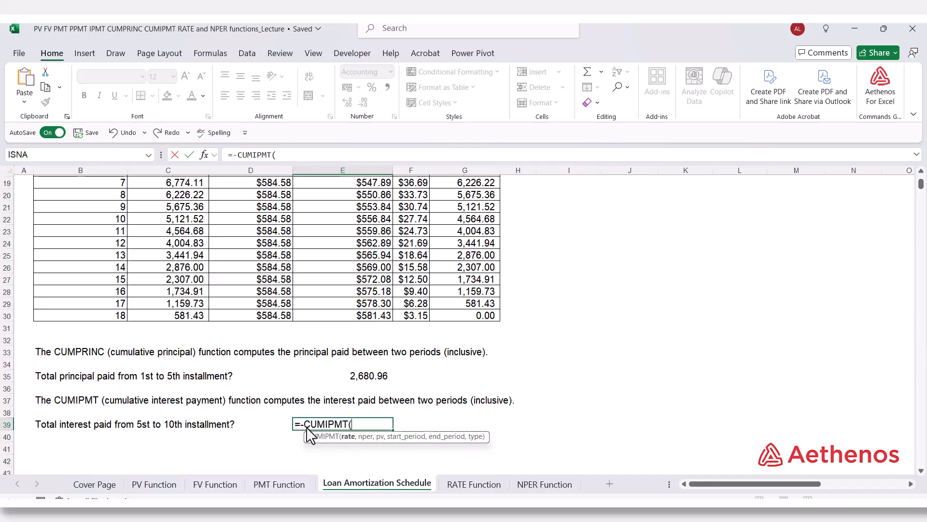
scroll(153, 417, up, 6)
click(195, 260)
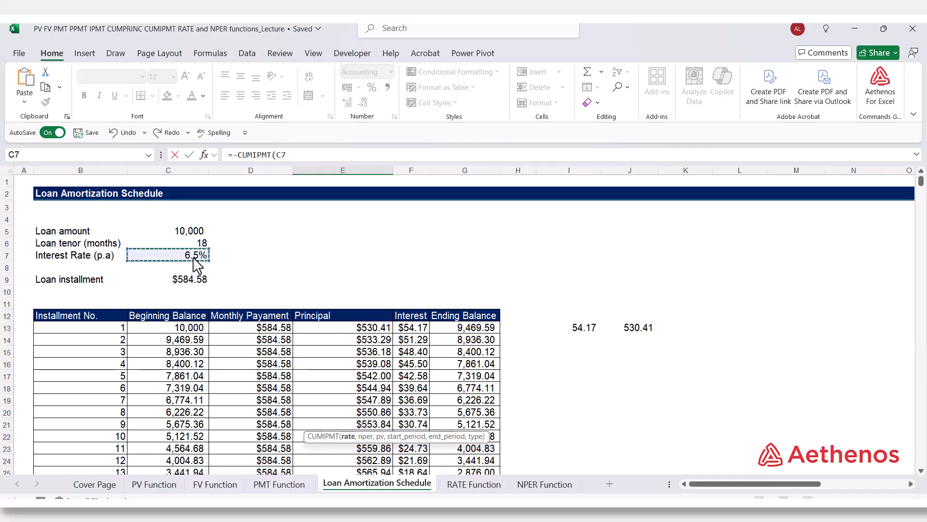
text(/12,)
- Complete the CUMIPMT formula in E39 with nper C6, pv C5, start period 5, end period 10 and type 0
click(178, 244)
text(,)
scroll(178, 245, down, 1)
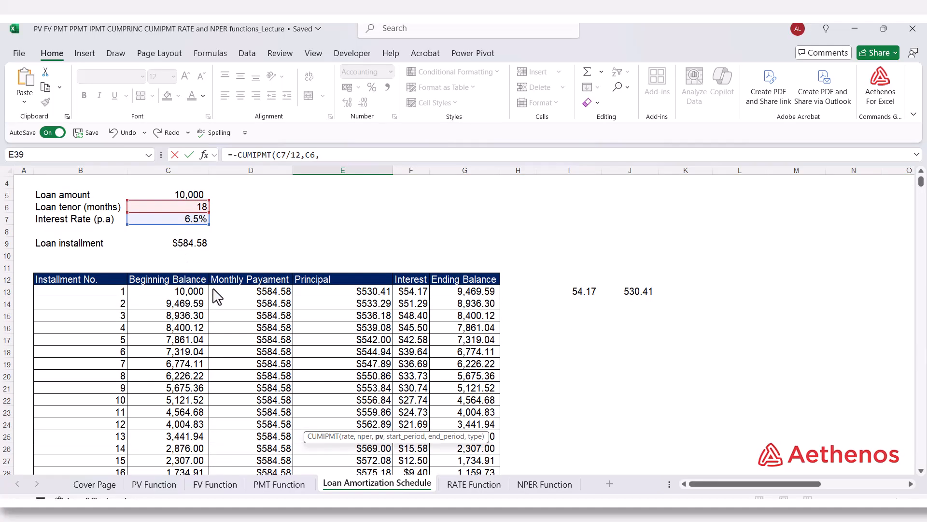
scroll(213, 289, up, 1)
click(188, 231)
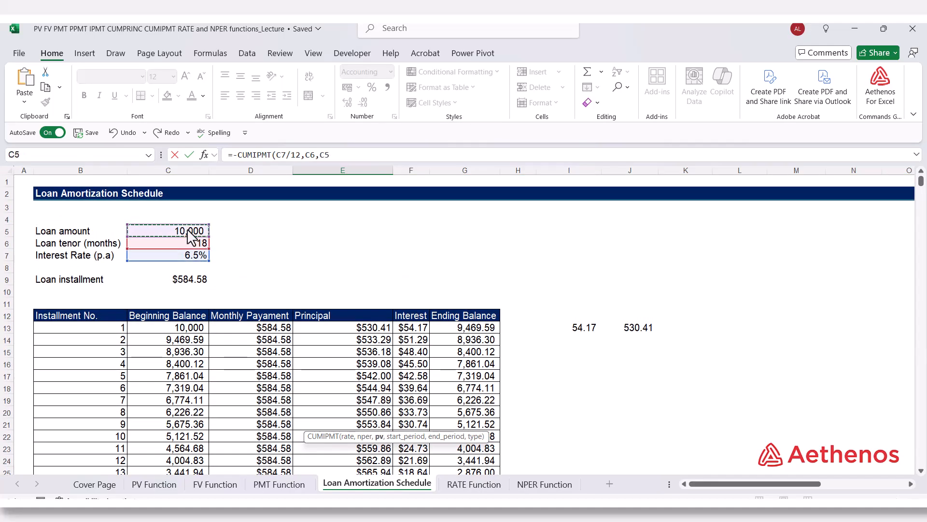
text(,)
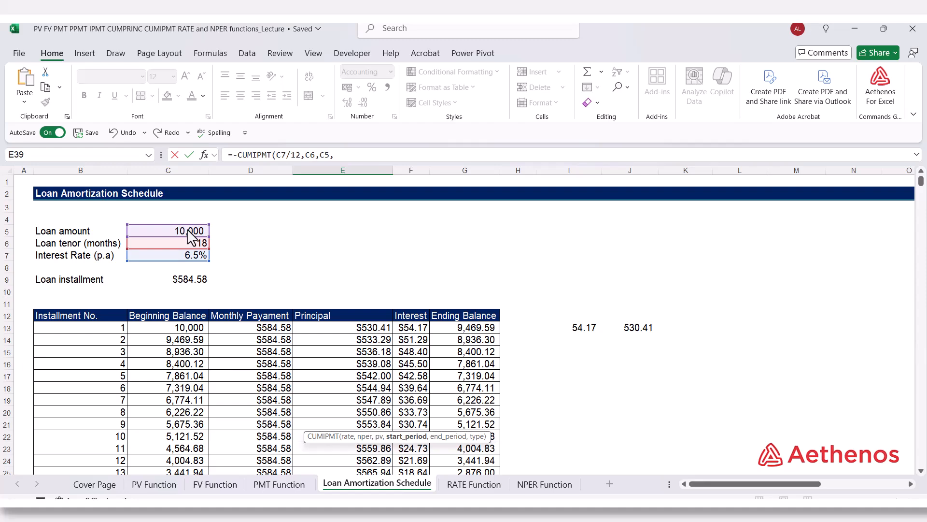
scroll(249, 319, down, 6)
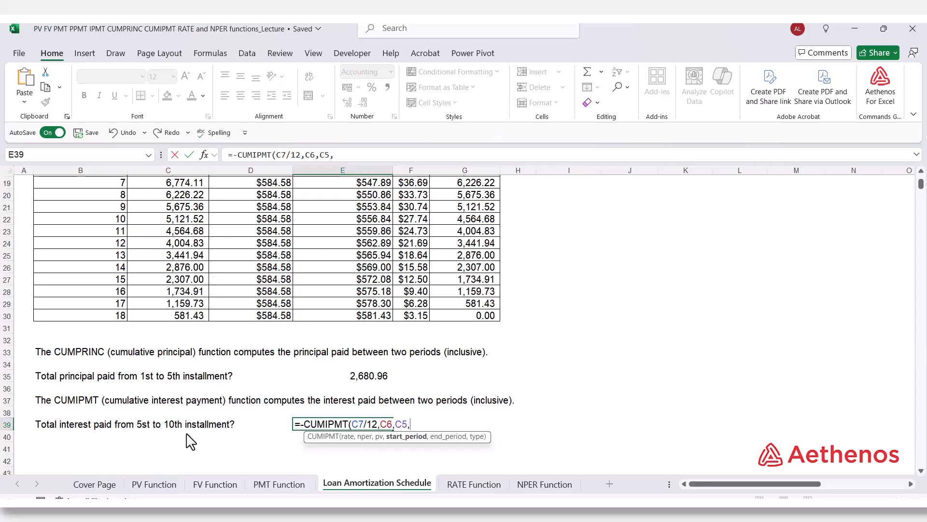
text(,)
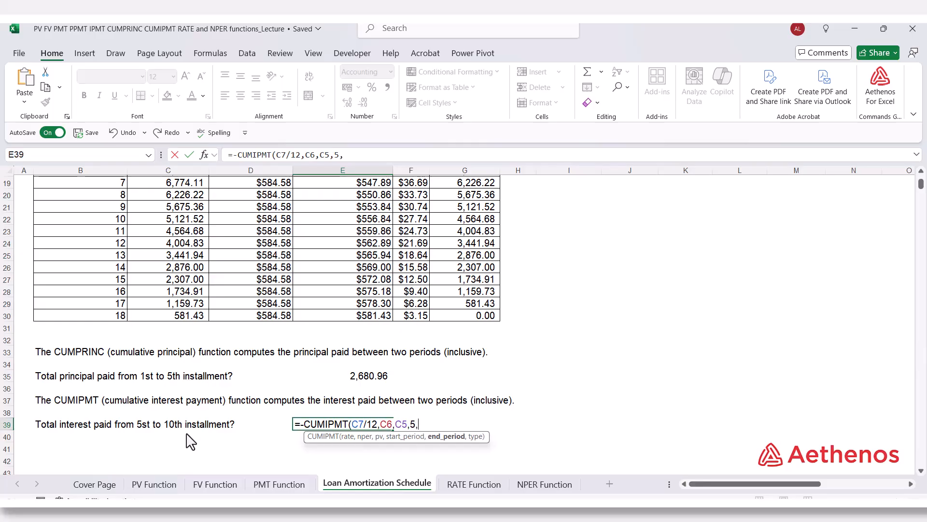
text(10,)
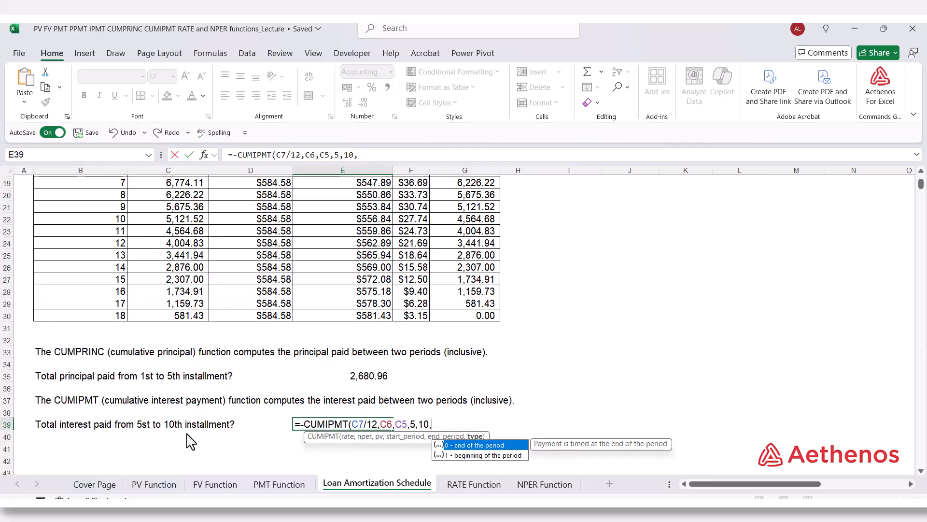
text(0)
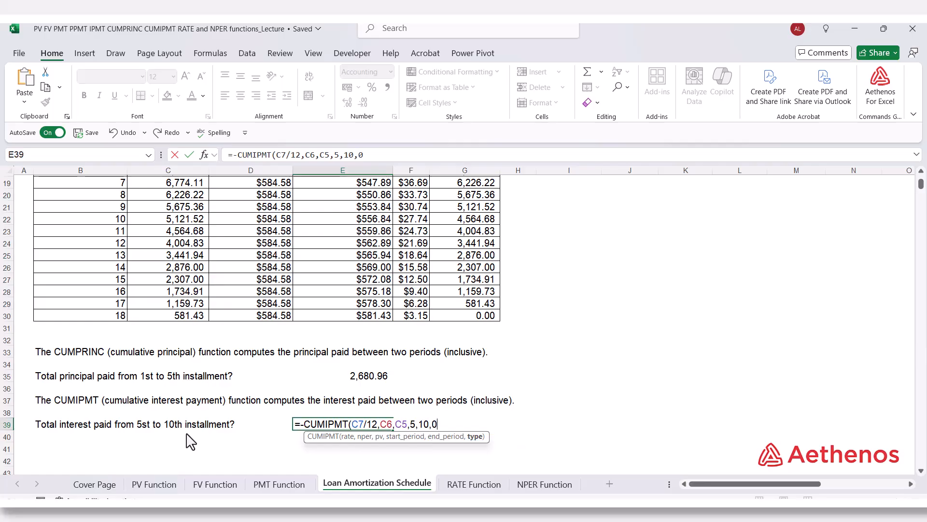
text())
key(Return)
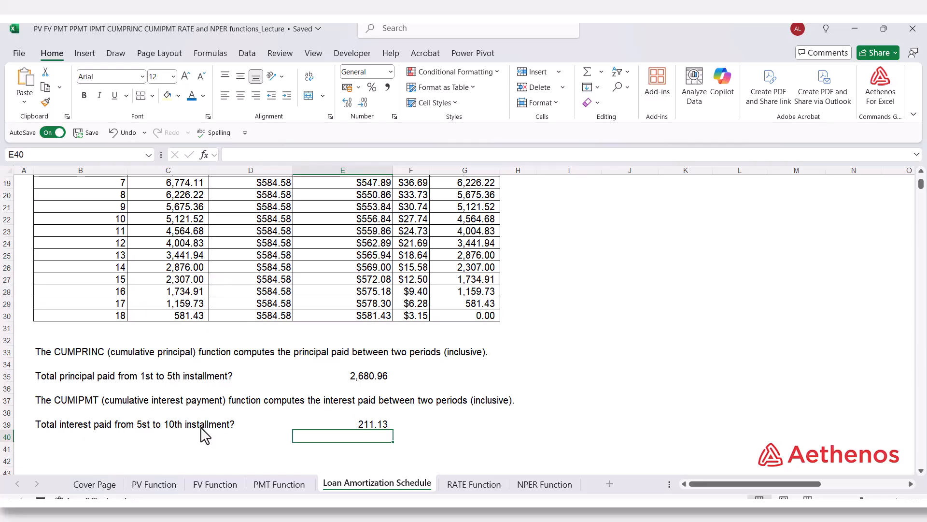
- Check the E39 result against the sum of the interest amounts of installments 5 to 10 in F17:F22
scroll(208, 420, up, 4)
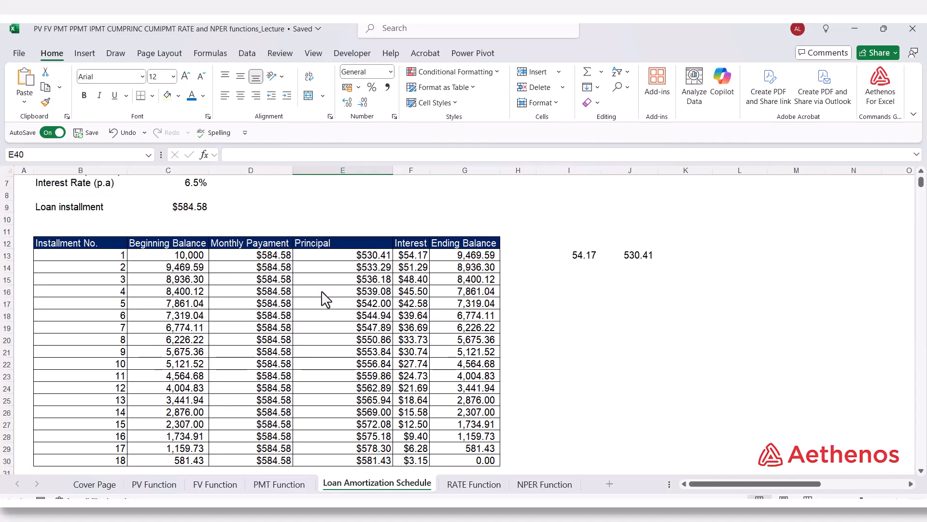
drag(415, 304, 412, 366)
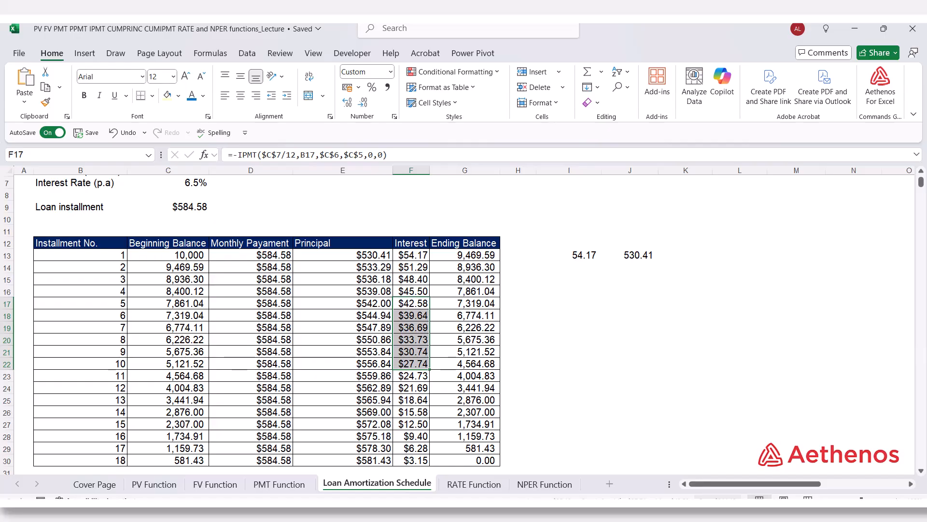
scroll(625, 393, down, 6)
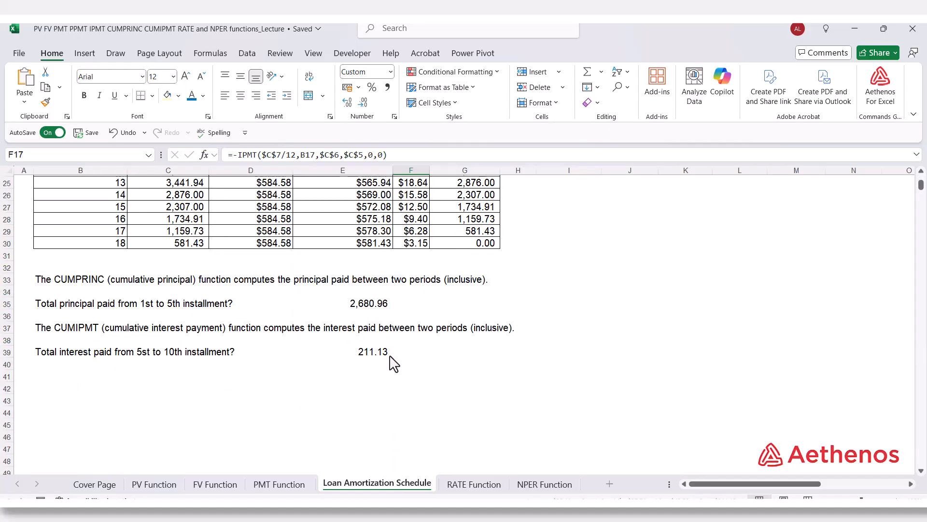
click(410, 357)
click(412, 413)
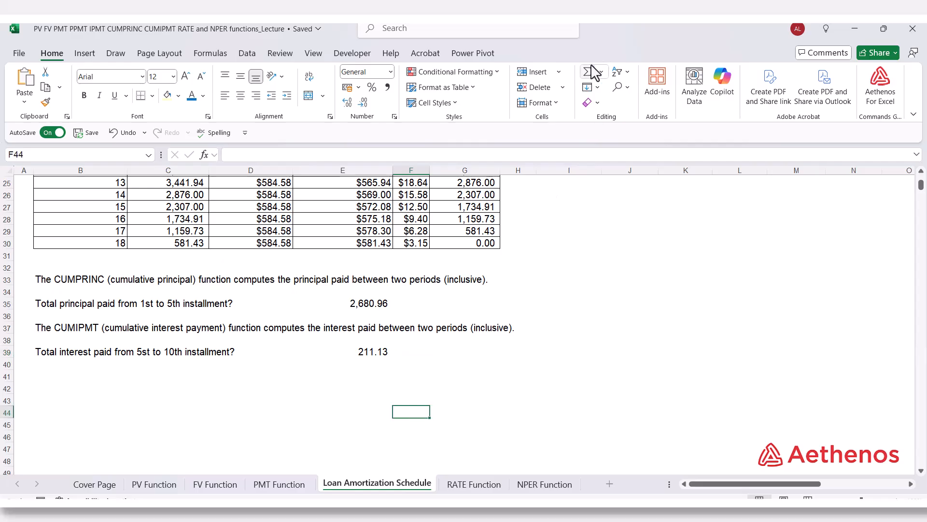
- Go to the RATE Function sheet and review the loan amount, tenor and installment in C18:C20
key(ctrl+Page_Down)
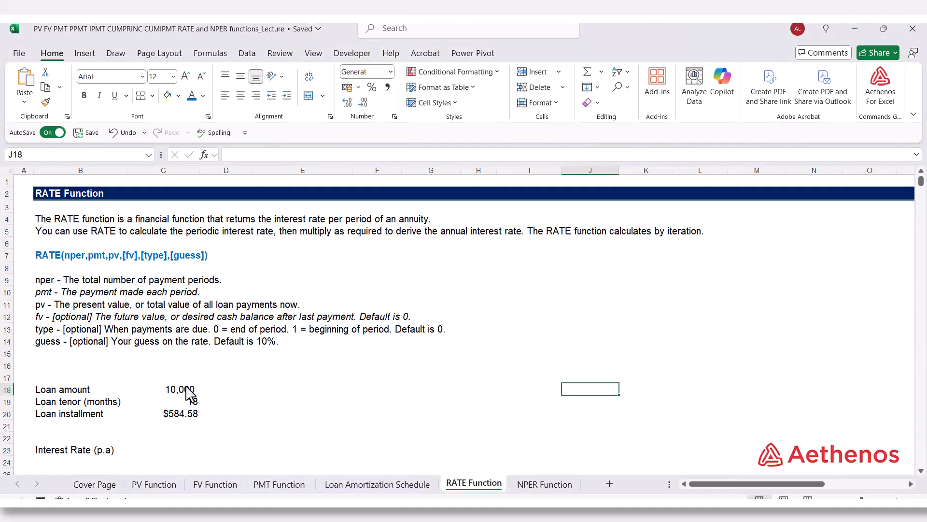
scroll(188, 384, down, 1)
click(179, 354)
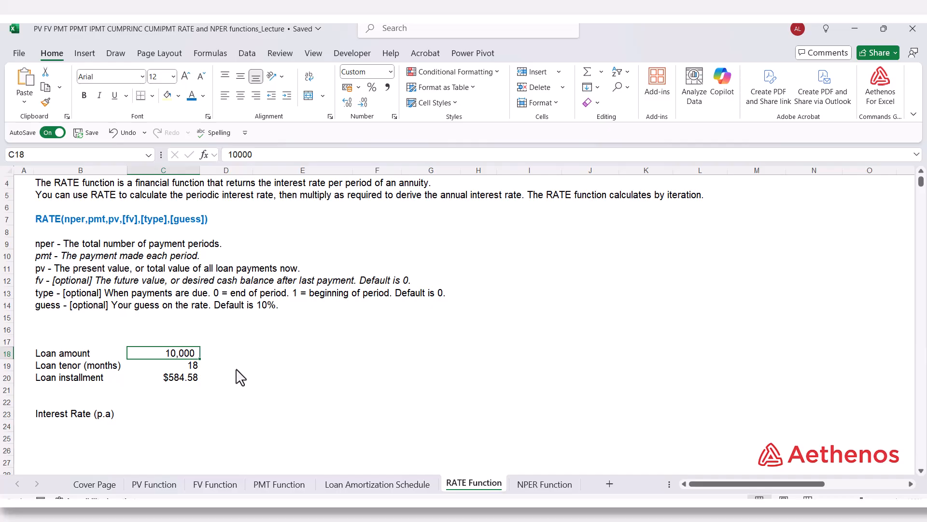
click(195, 369)
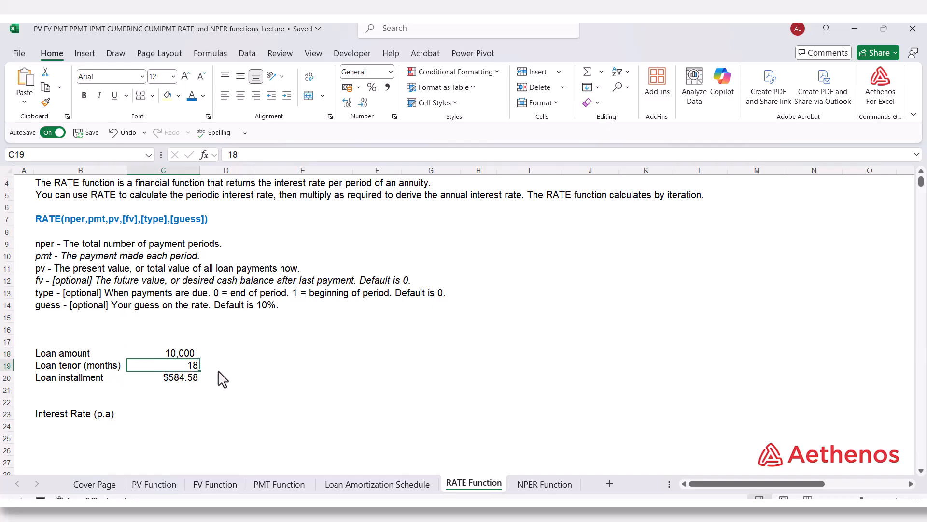
click(189, 378)
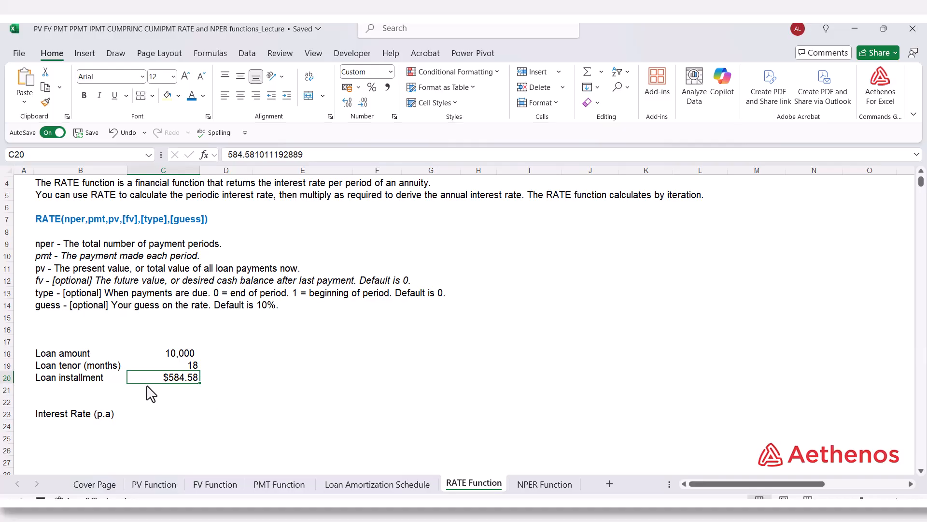
drag(175, 355, 171, 370)
click(228, 389)
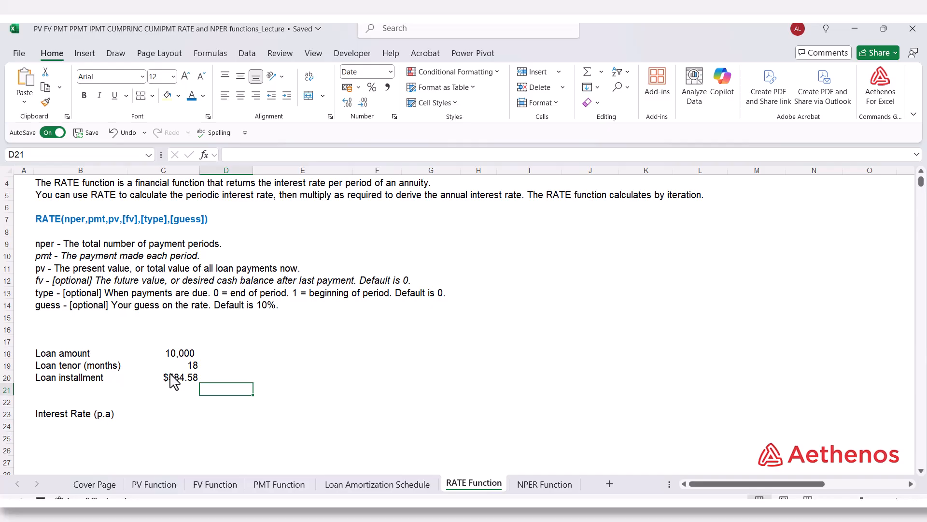
- Start a RATE formula in C23 with the loan tenor C19 as nper and the negated installment C20 as pmt
click(177, 416)
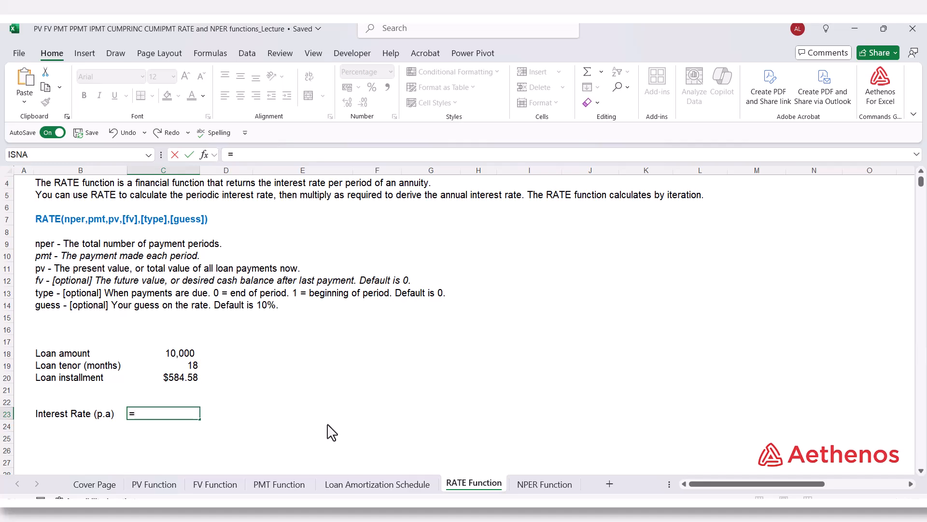
text(=rat)
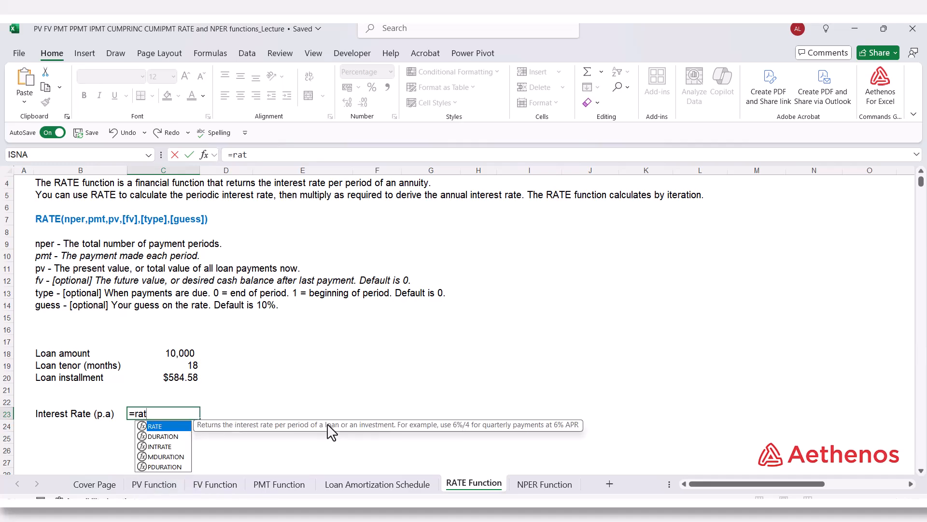
key(Tab)
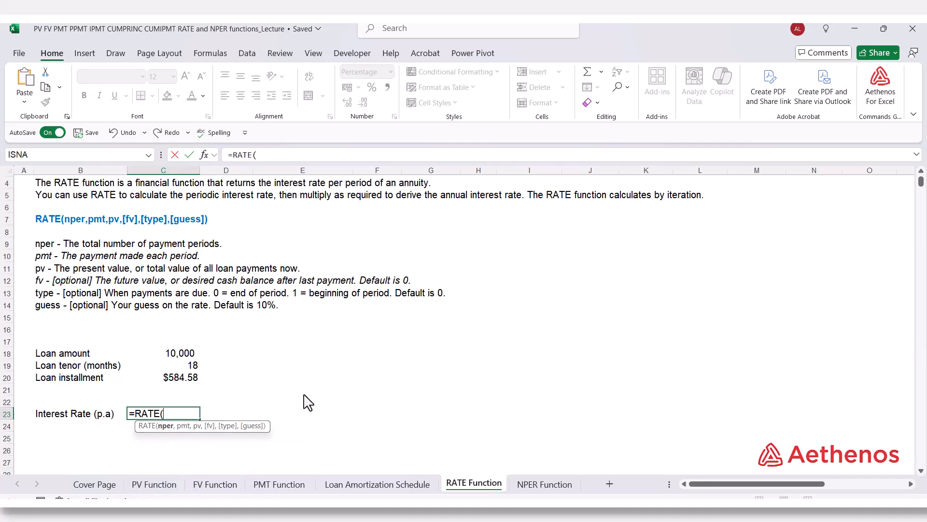
click(191, 368)
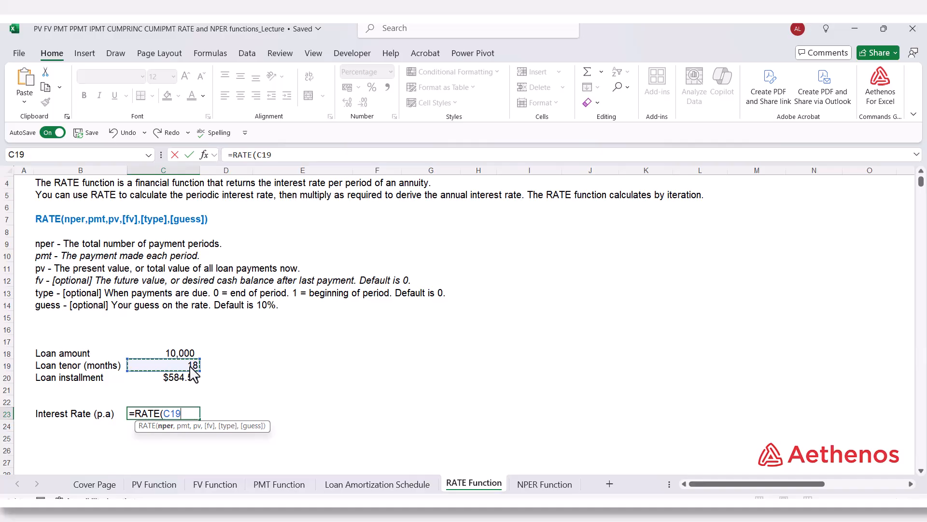
text(,)
text(-)
click(186, 382)
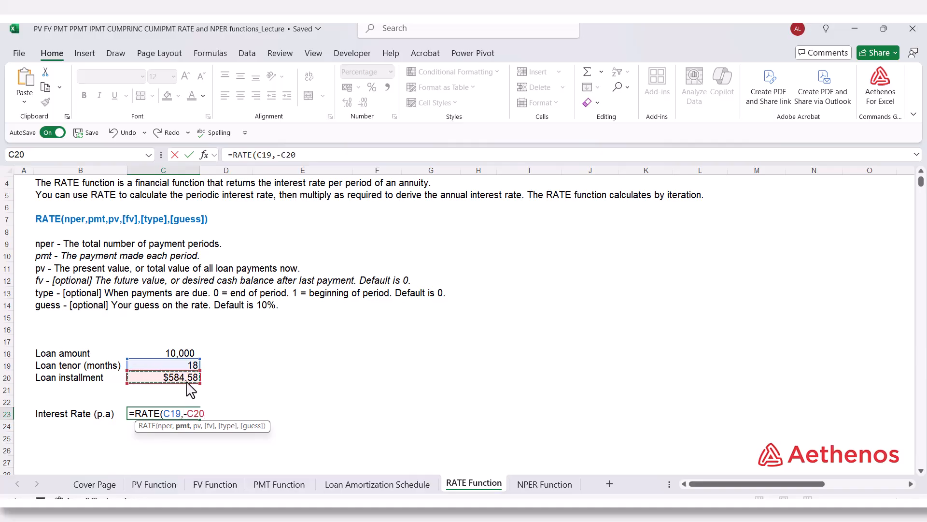
text(,)
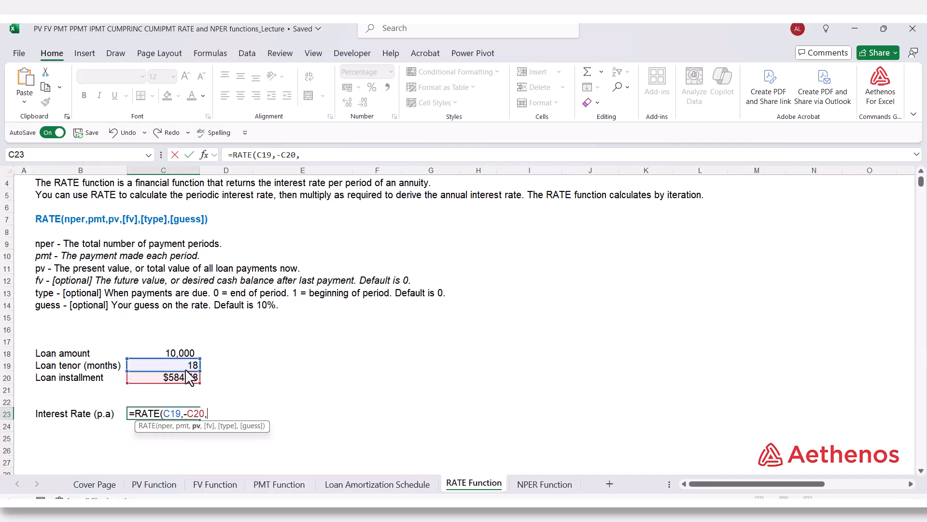
- Complete the RATE formula in C23 with the loan amount C18 as pv, fv 0 and type 0
click(183, 357)
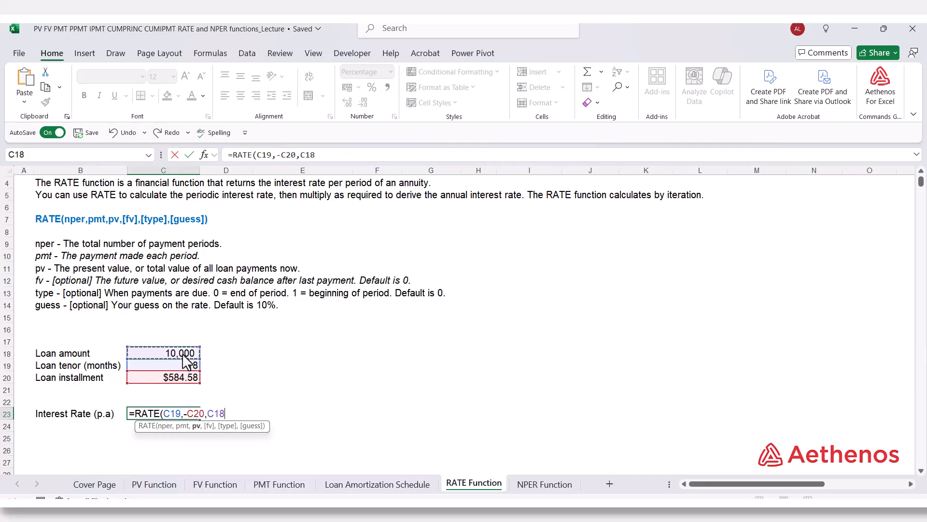
text(,)
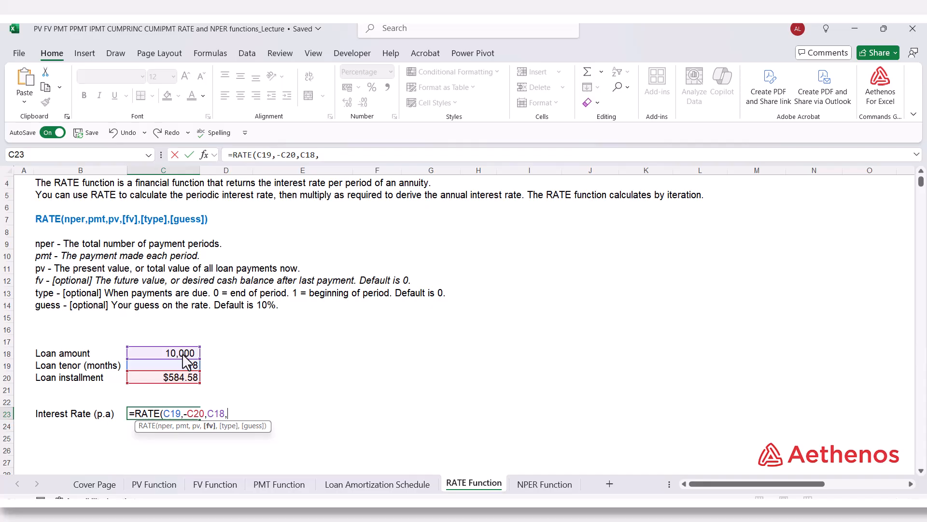
text(0,)
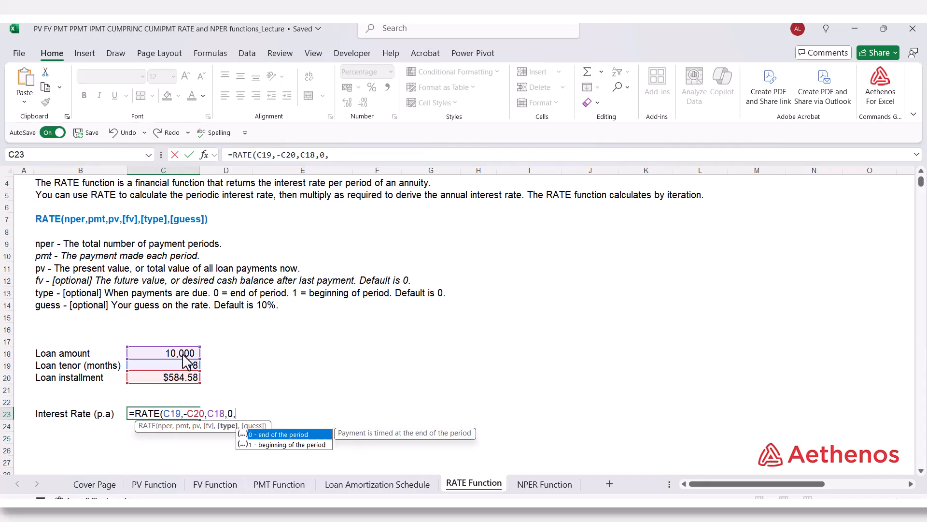
text(0)
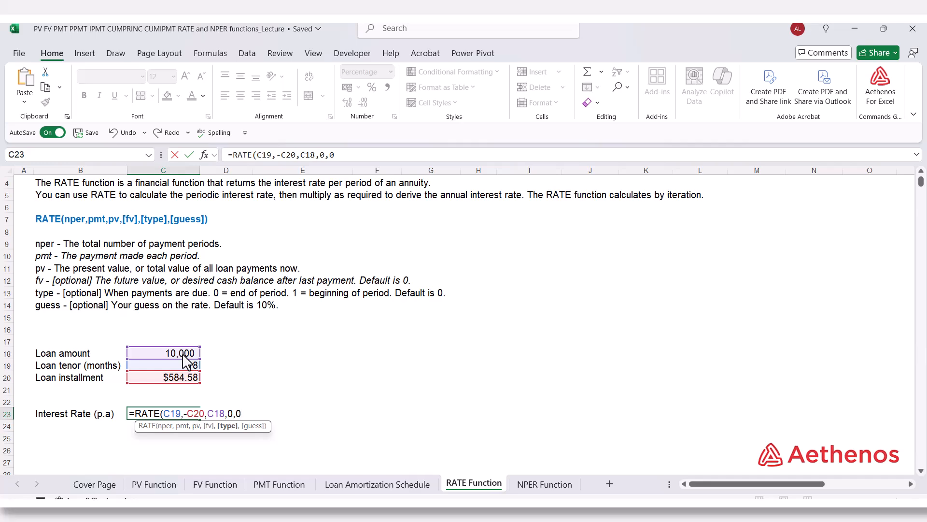
text())
key(Return)
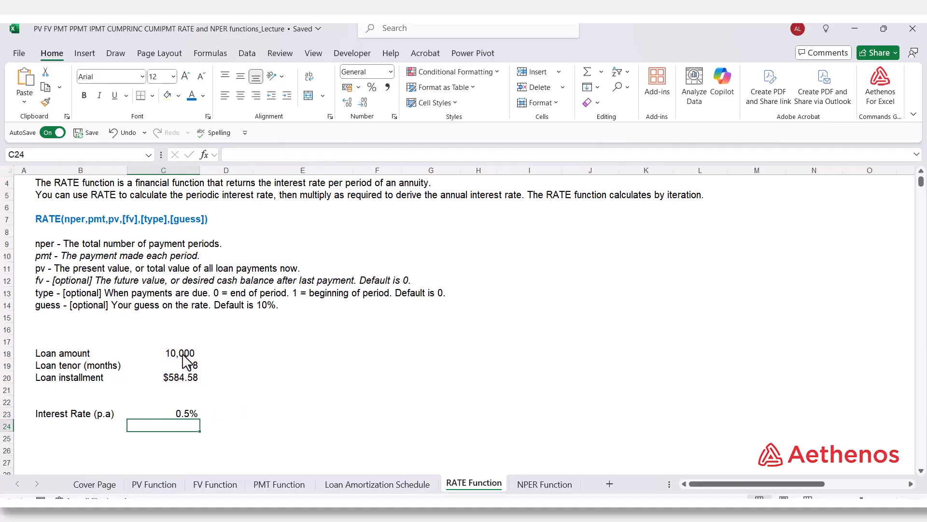
- Annualize the monthly rate in D23 with the formula =C23*12
click(165, 415)
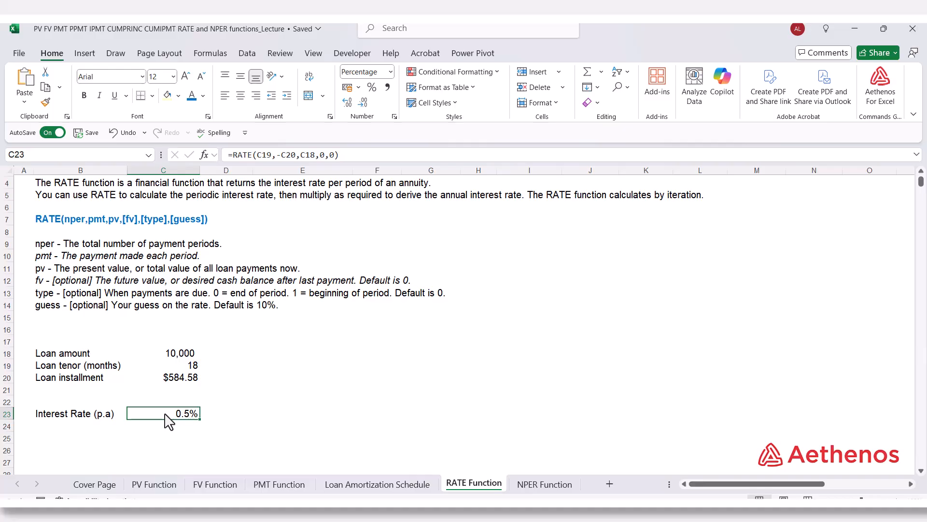
click(232, 419)
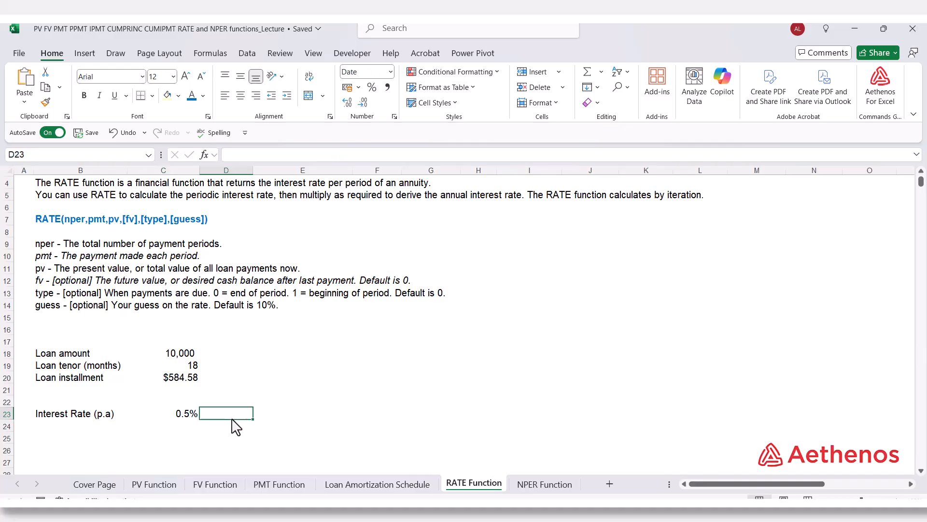
text(=)
key(Left)
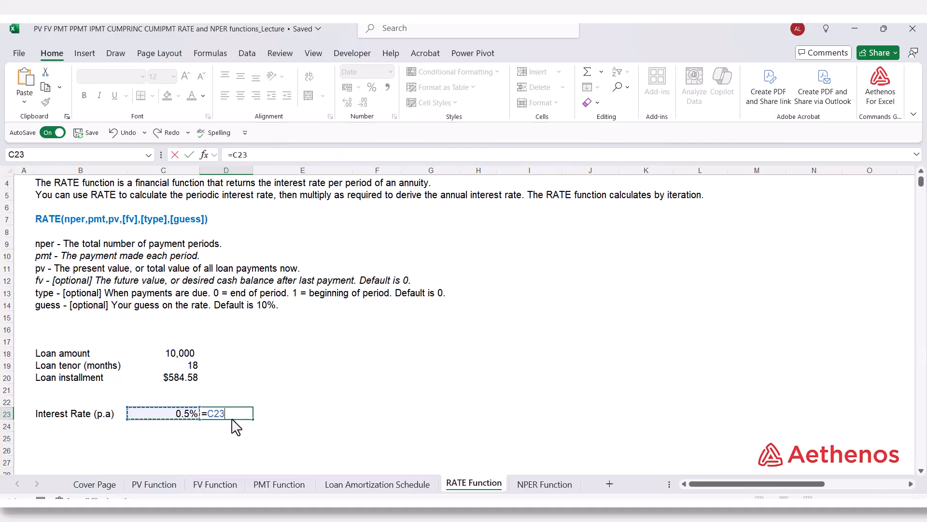
text(*12)
key(Return)
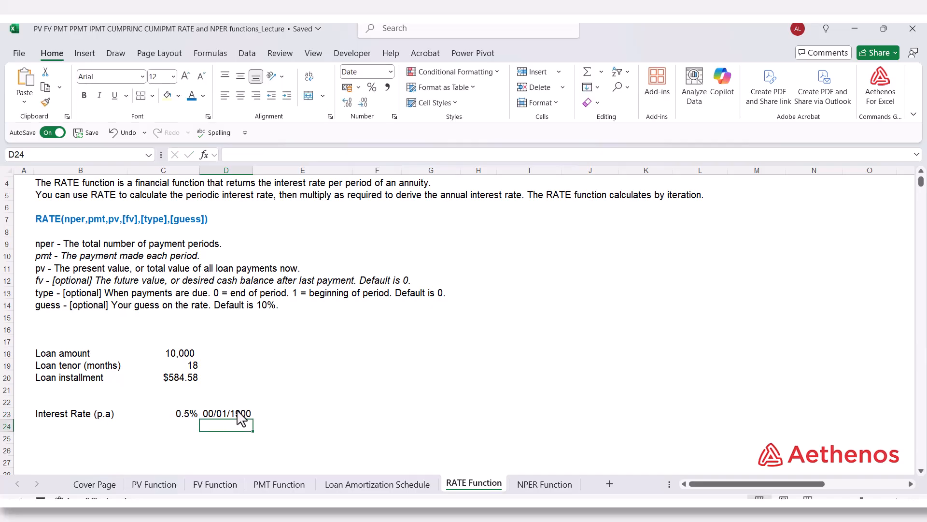
- Format the annual rate in D23 as a percentage with one decimal place
click(233, 414)
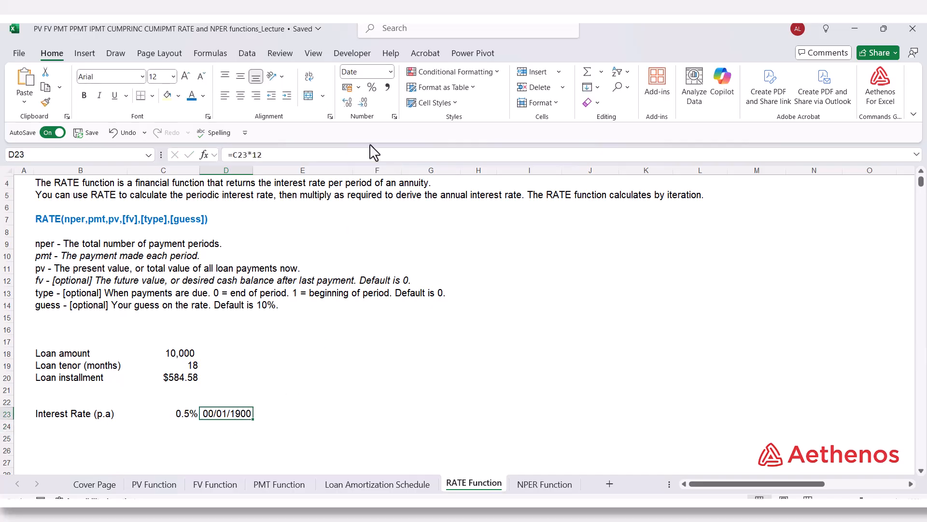
click(371, 89)
click(347, 103)
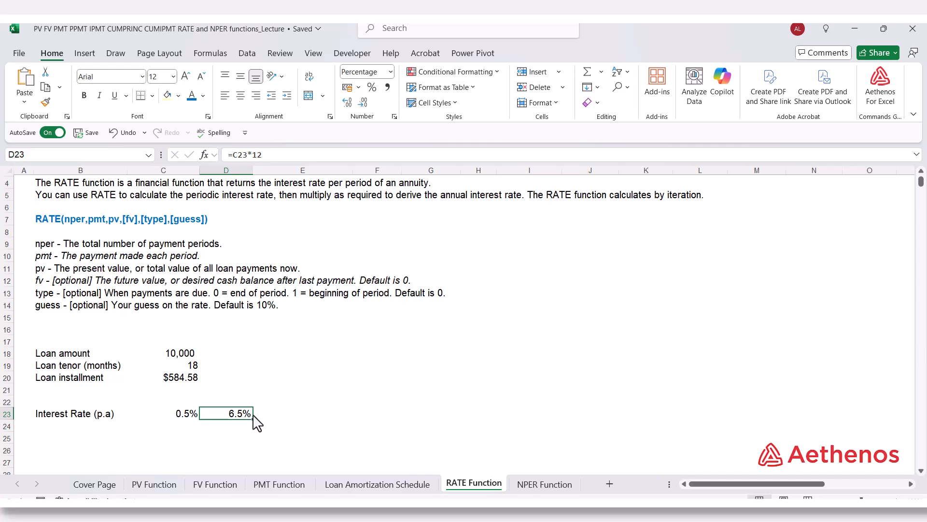
click(264, 415)
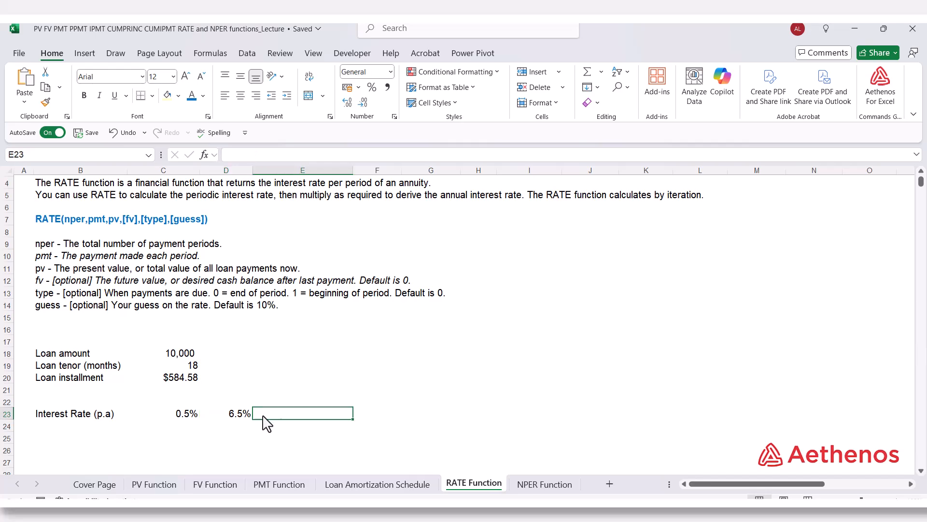
- Compare the annual rate in D23 with the interest rate and installment on the Loan Amortization Schedule sheet
click(244, 415)
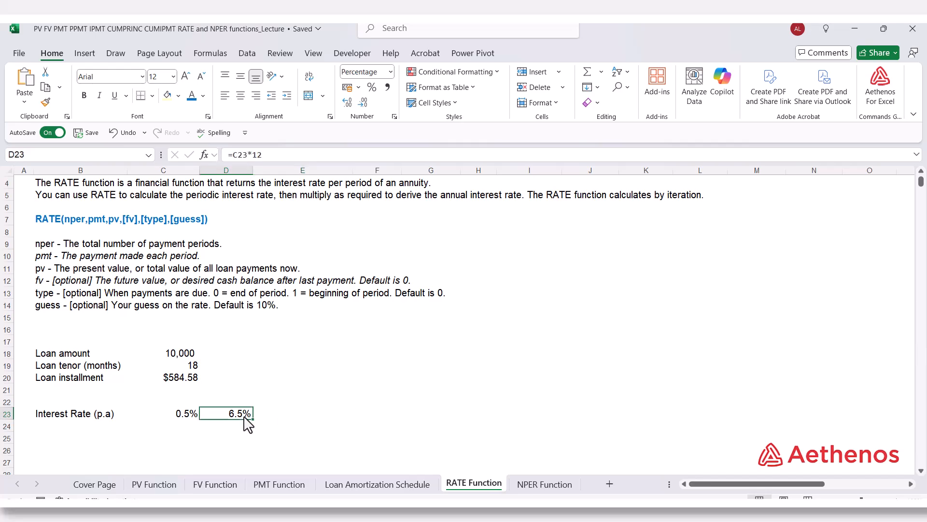
click(378, 484)
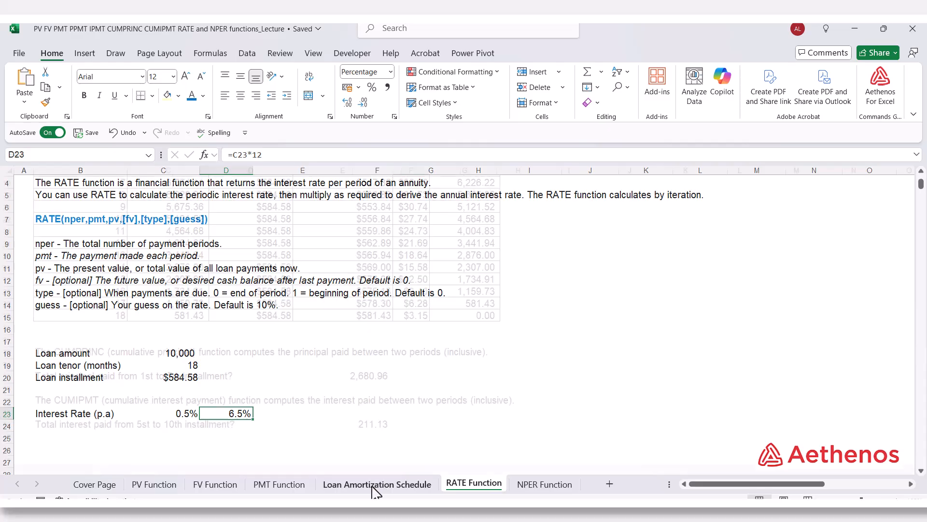
scroll(310, 413, up, 6)
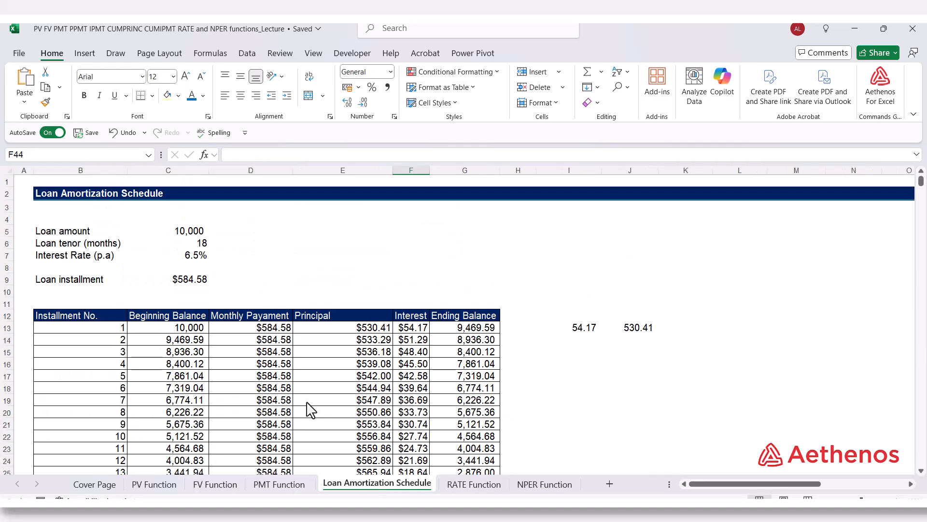
click(194, 256)
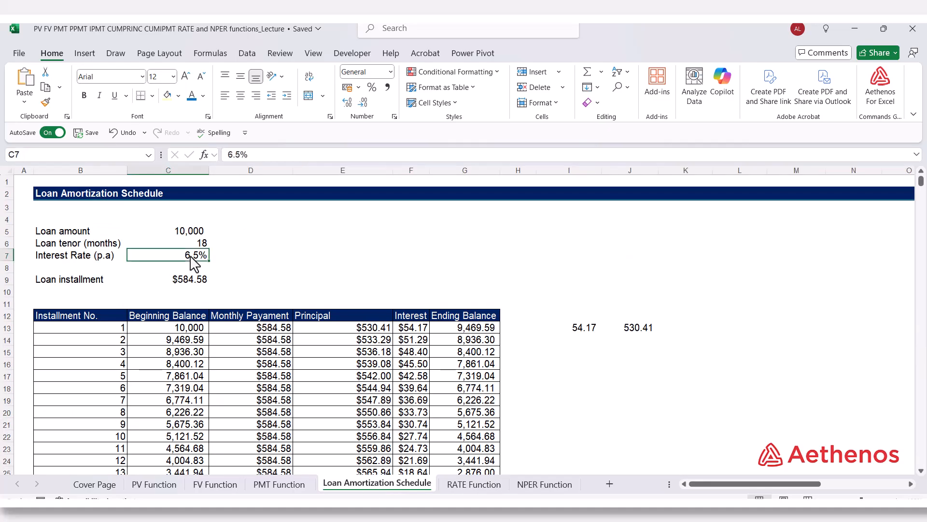
click(200, 282)
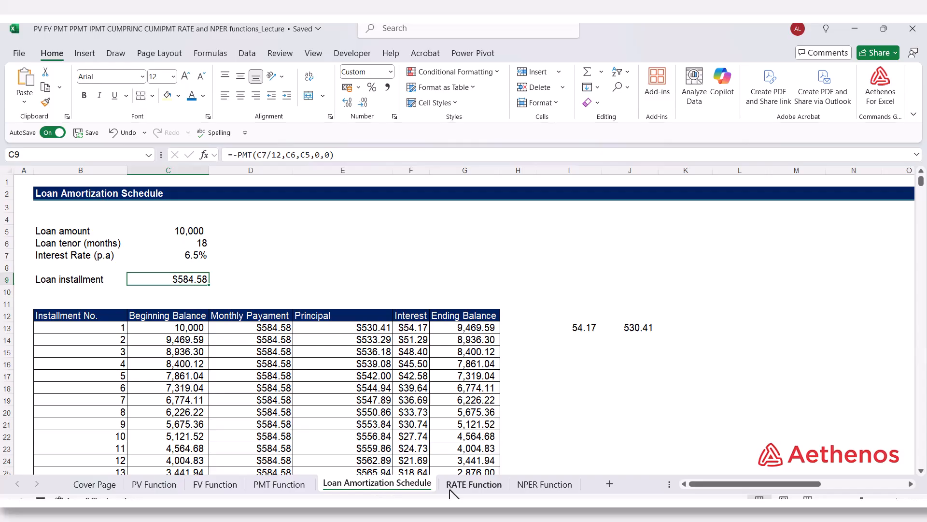
click(472, 485)
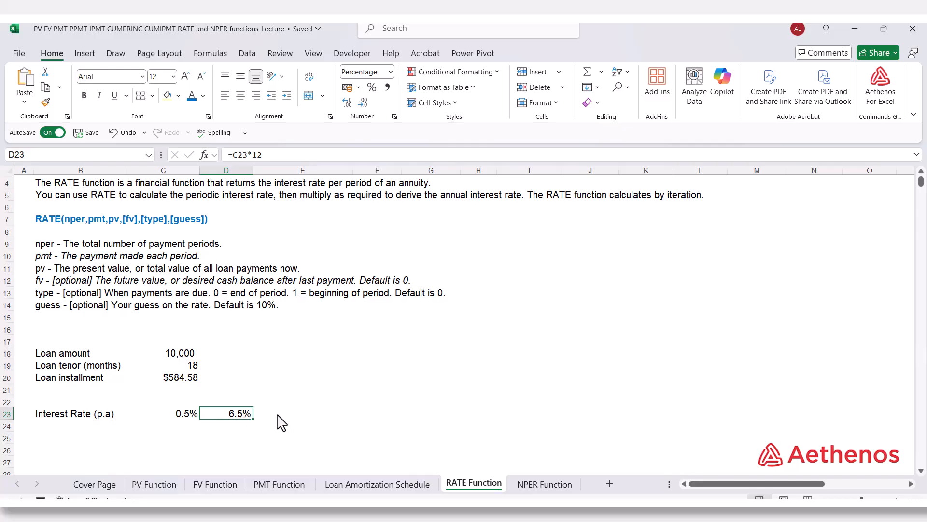
click(279, 420)
click(227, 417)
- Open the NPER Function sheet and review its loan amount, loan installment and annual interest rate inputs
key(ctrl+Page_Down)
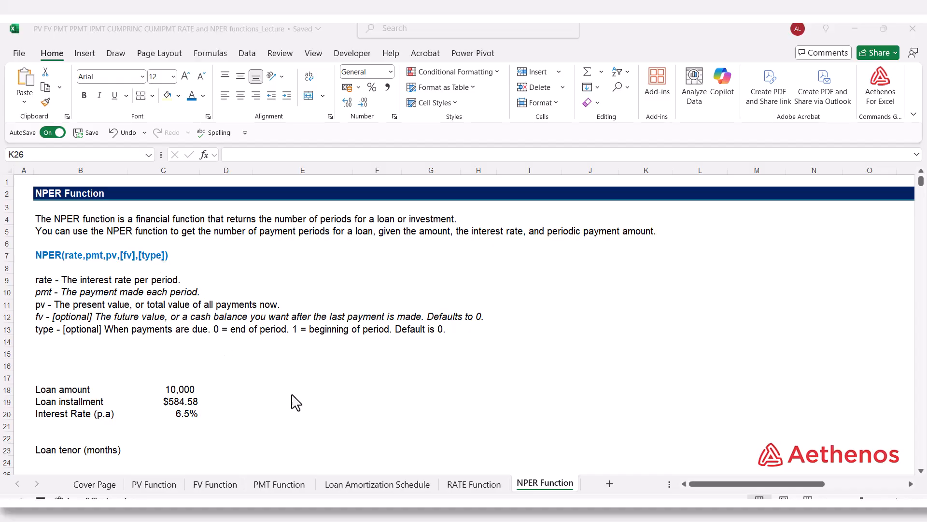
click(184, 392)
click(182, 404)
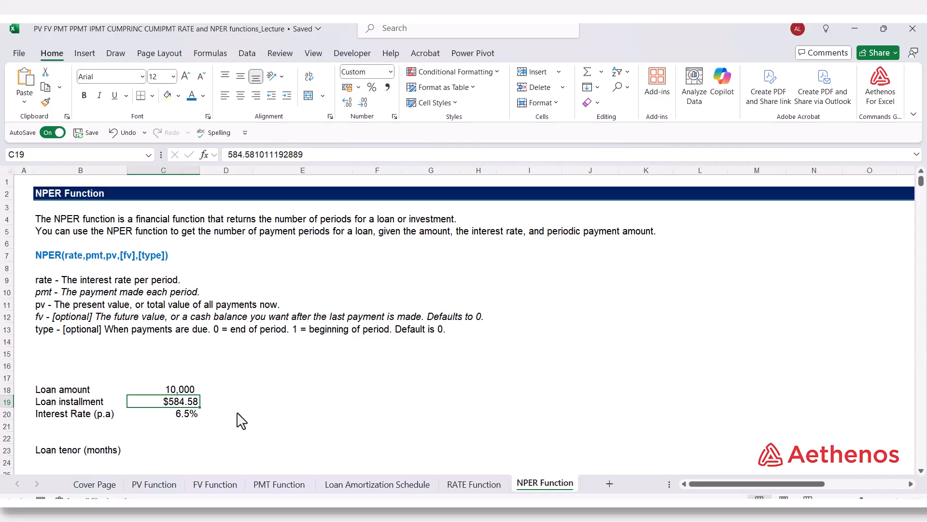
click(192, 415)
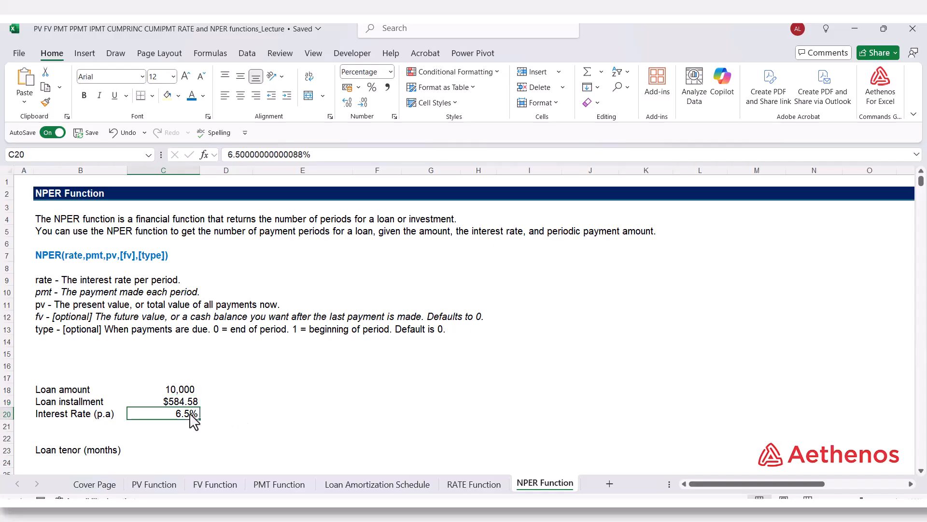
click(182, 440)
- Start an NPER formula for the loan tenor in C23 with the monthly rate C20/12 as rate
click(176, 451)
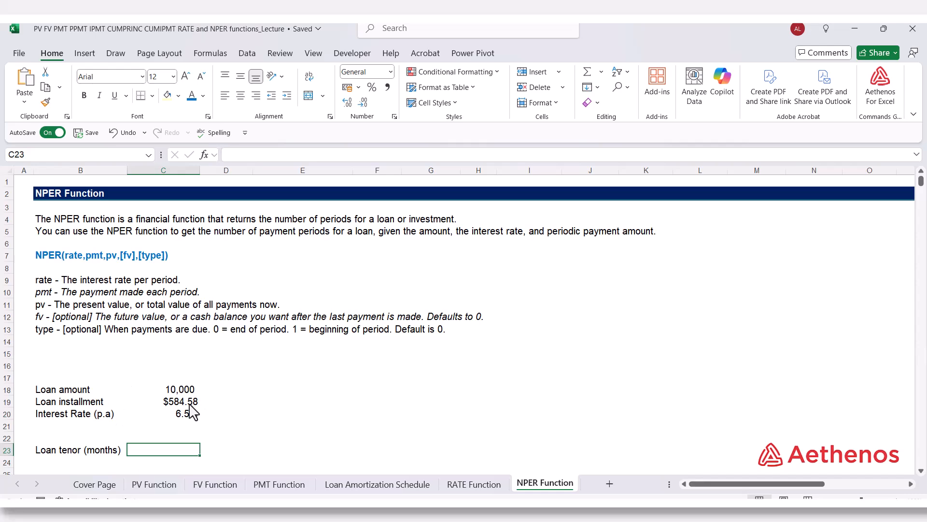
scroll(304, 402, down, 1)
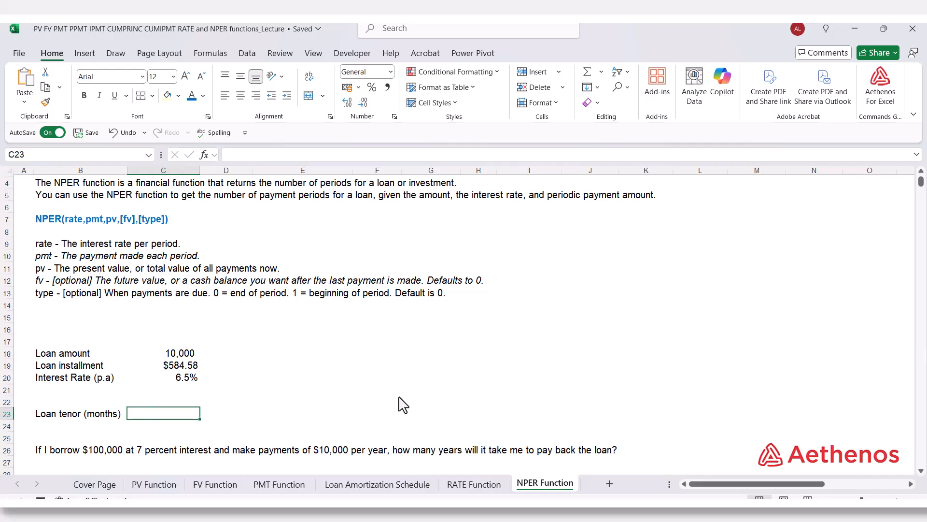
scroll(403, 404, up, 1)
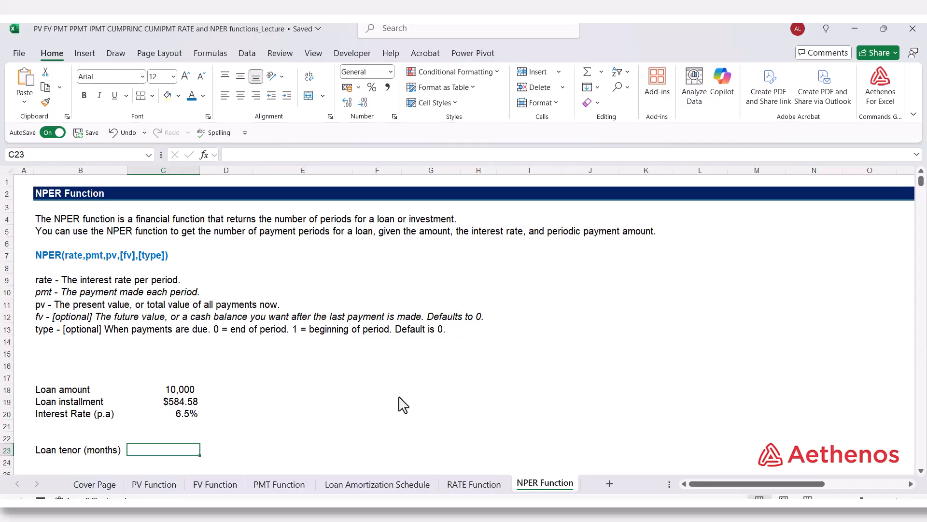
text(=)
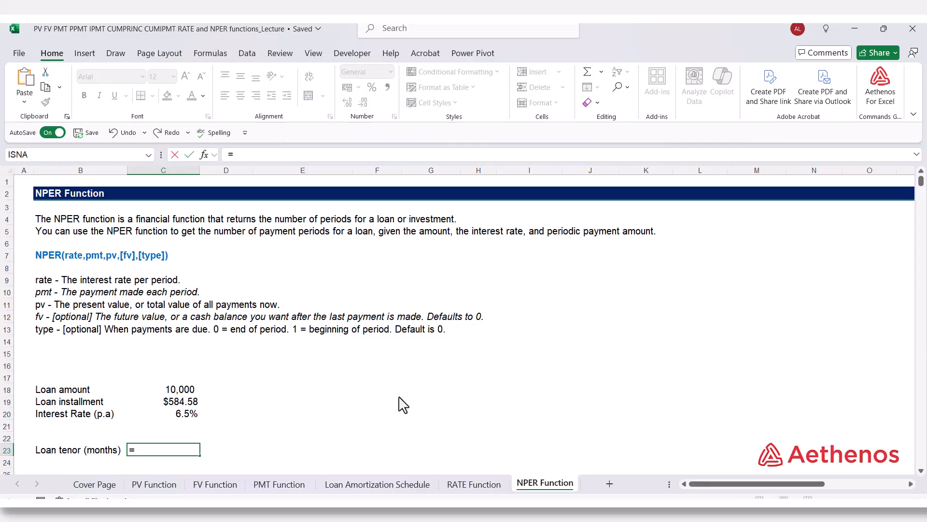
text(np)
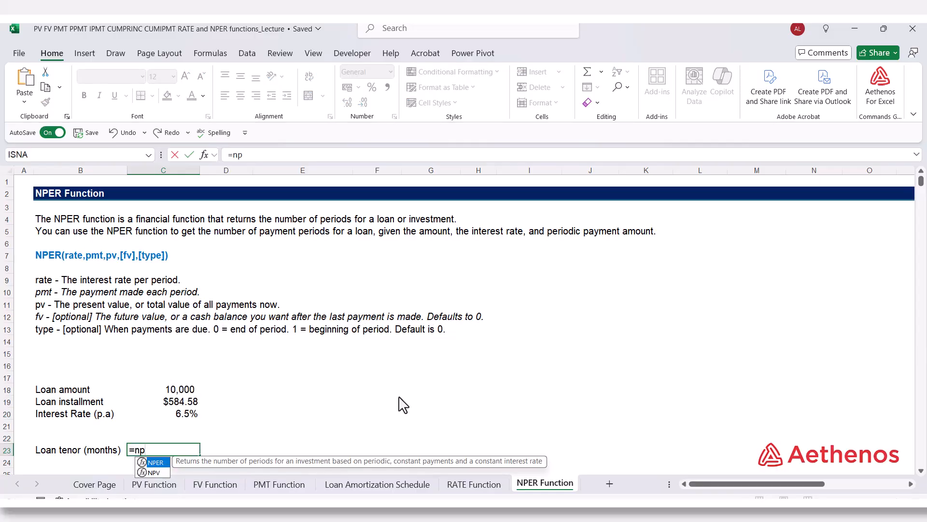
key(Tab)
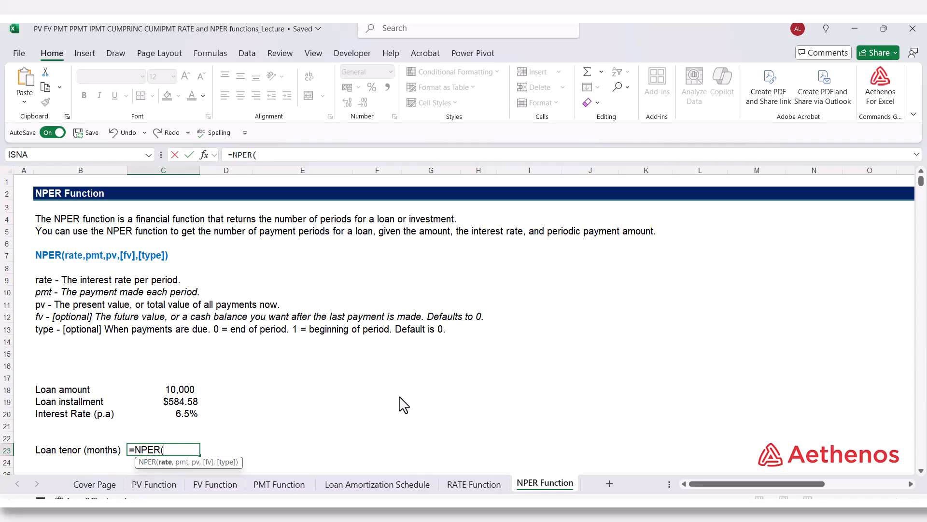
click(188, 414)
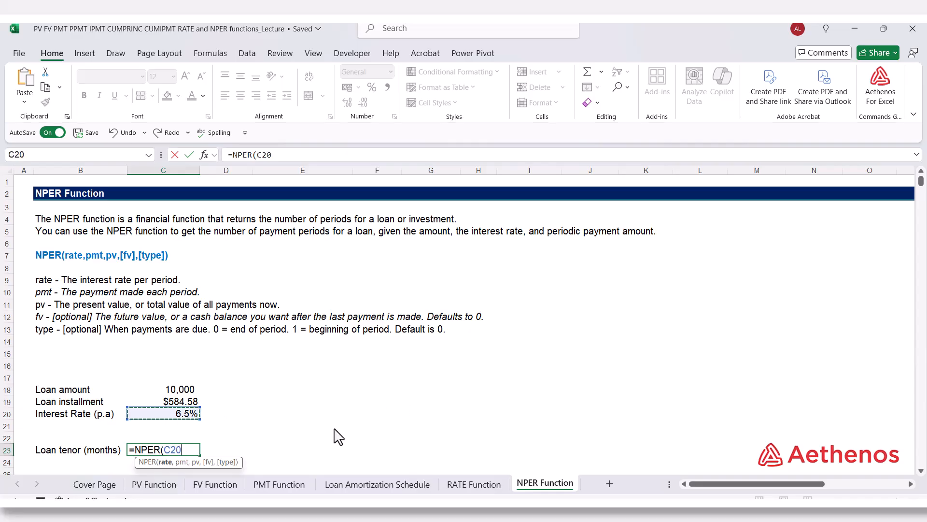
text(/12,)
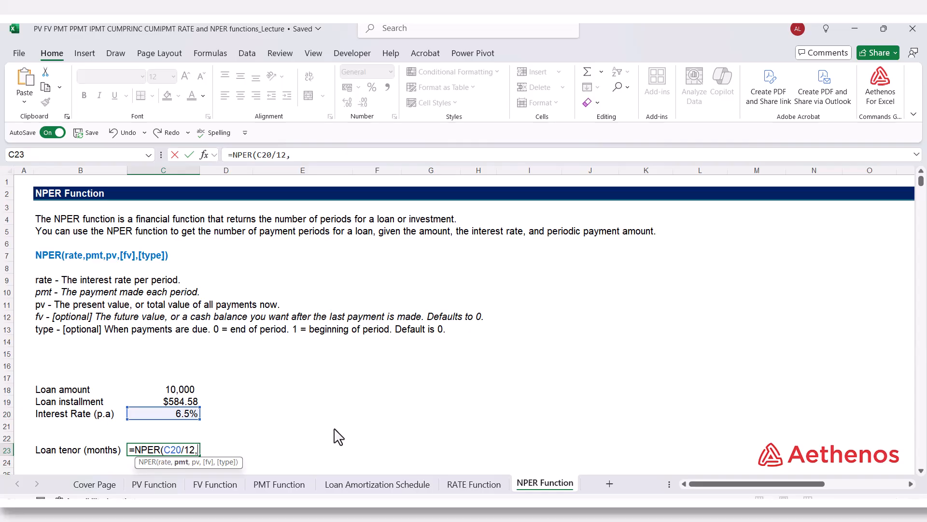
- Complete the NPER formula in C23 with the negated installment C19 as pmt, the loan amount C18 as pv, fv 0 and type 0
text(-)
click(190, 401)
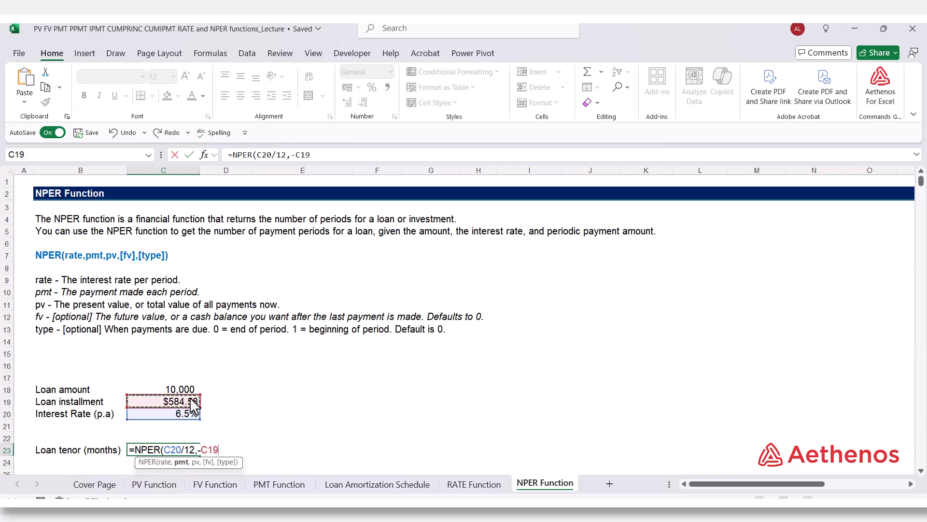
text(,)
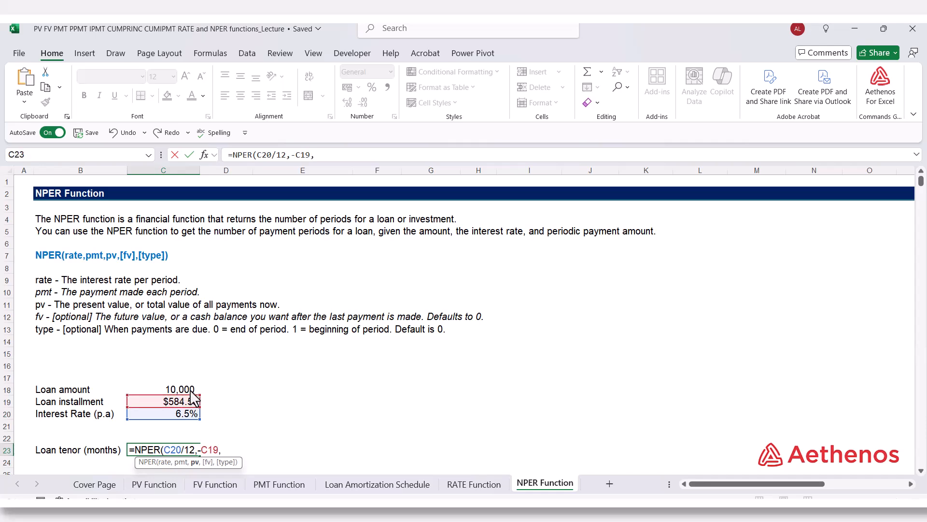
click(191, 390)
text(,)
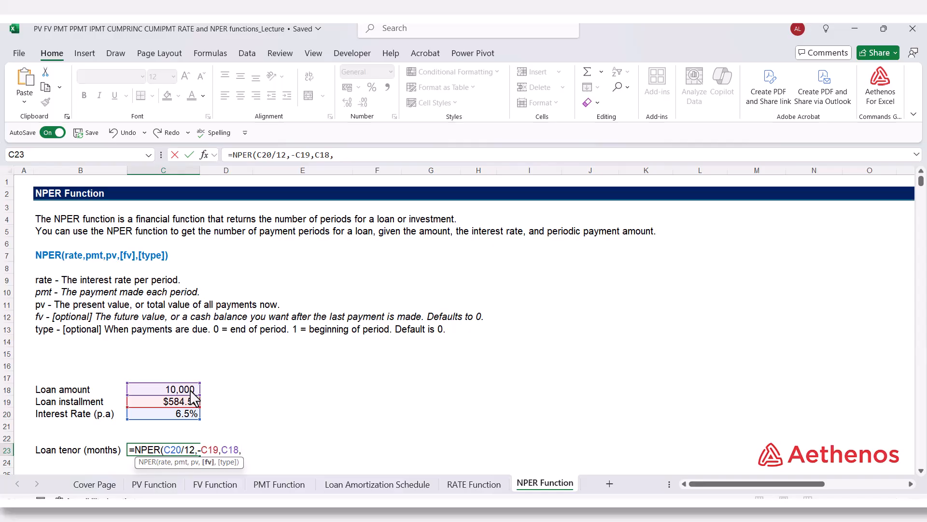
text(0,)
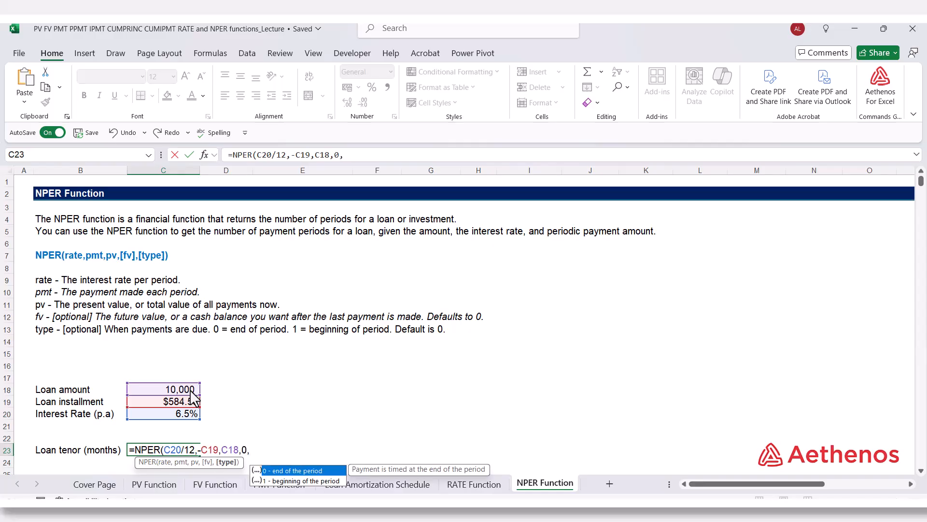
text(0)
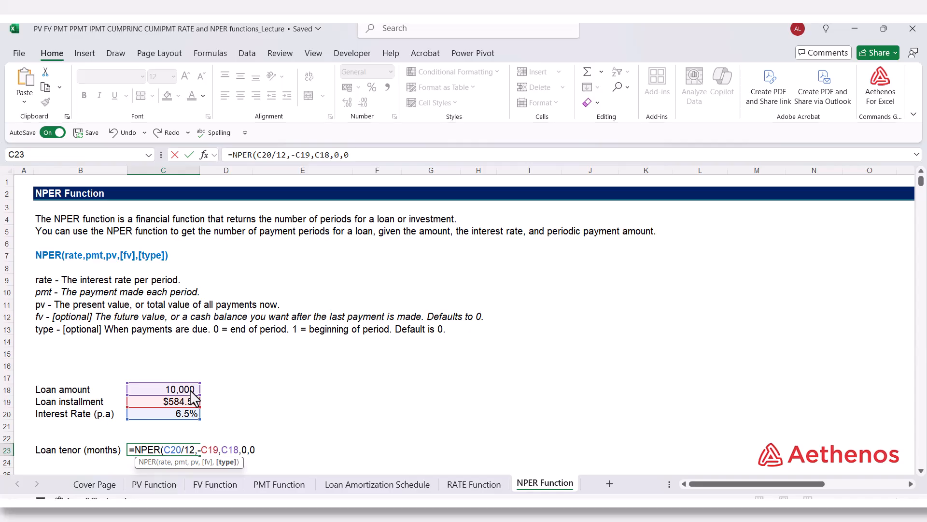
text())
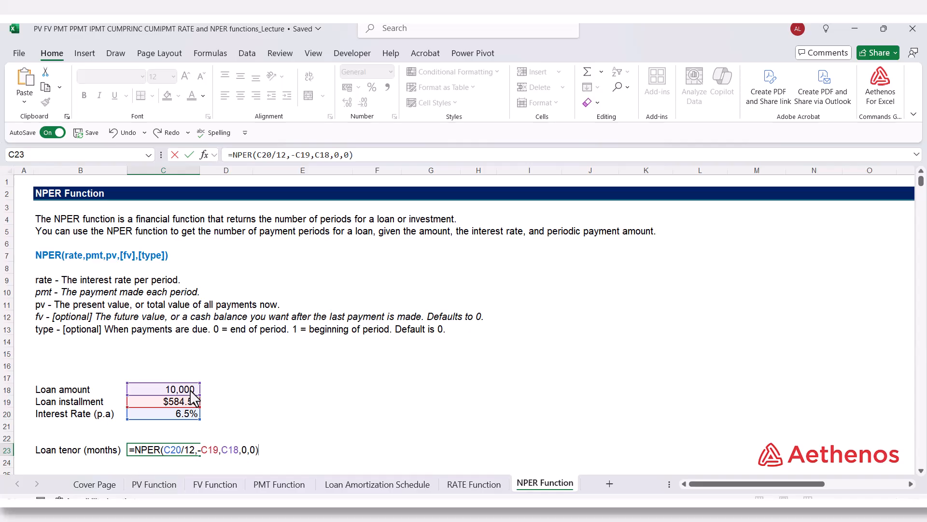
key(Return)
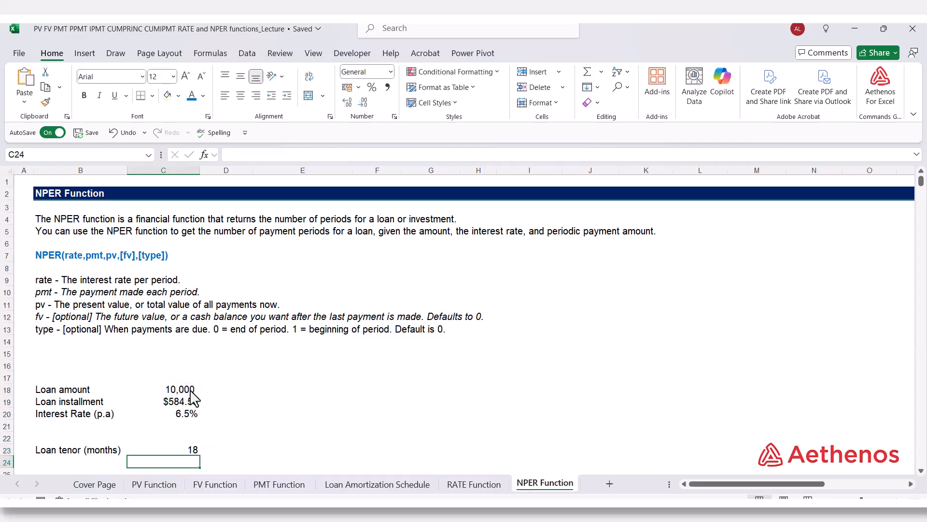
- Compare the loan tenor in C23 with the loan tenor on the RATE Function sheet and return to the NPER Function sheet
click(172, 450)
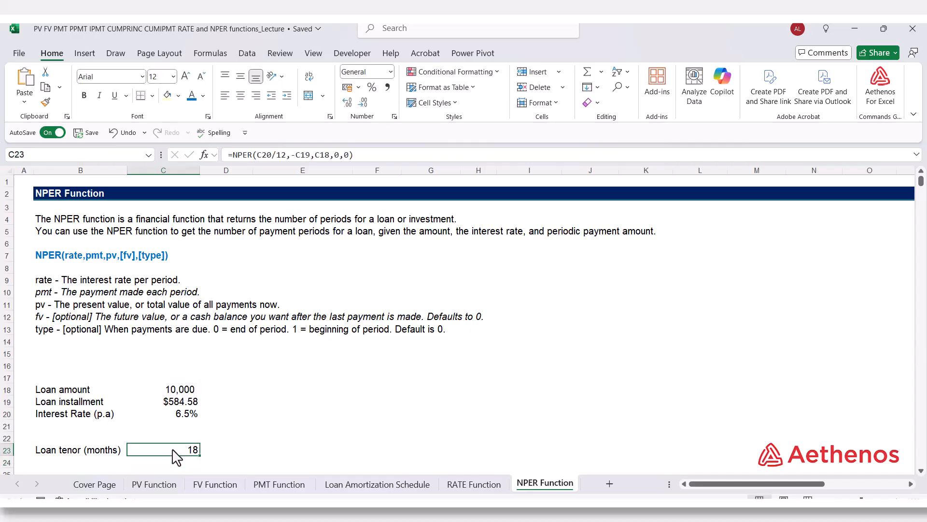
click(461, 484)
click(193, 367)
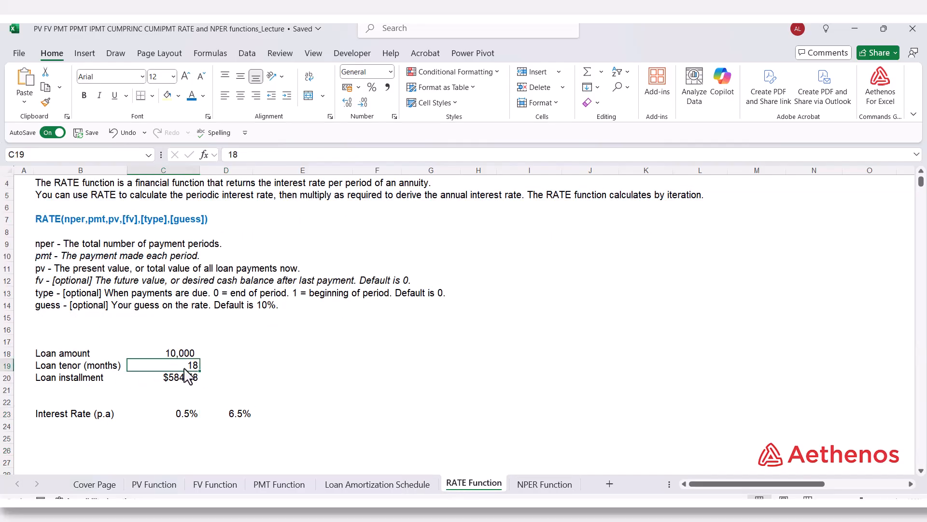
click(538, 483)
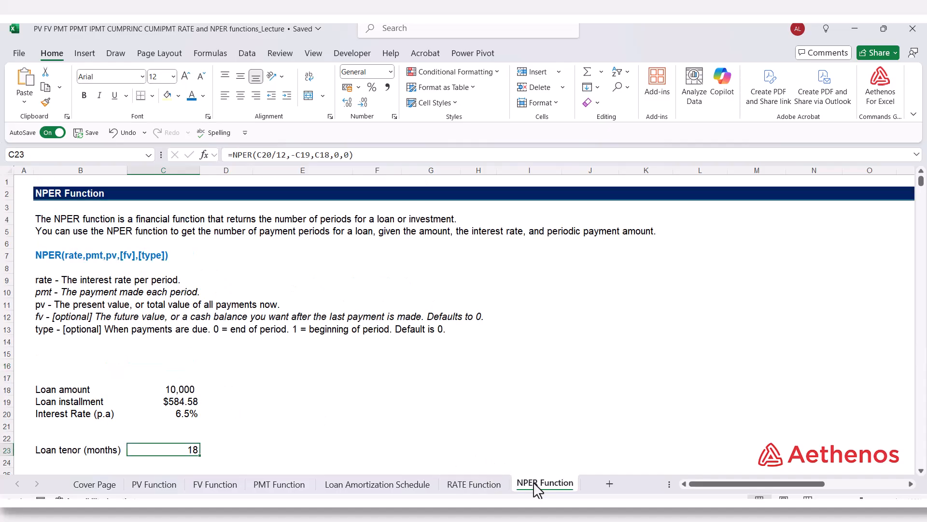
click(227, 453)
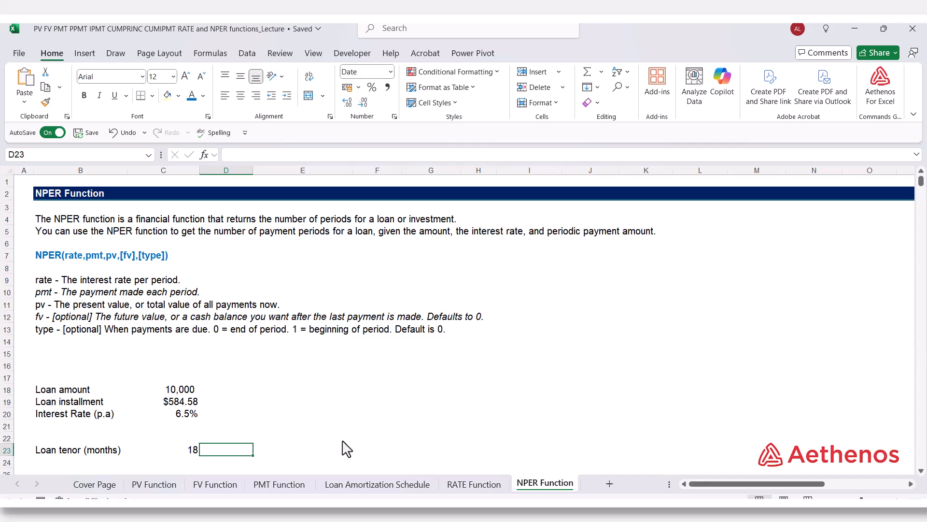
- Calculate the $100,000 loan's payback years in K26 using NPER with rate 0.07, pmt -10000, pv 100000, fv 0 and type 0
scroll(347, 450, down, 2)
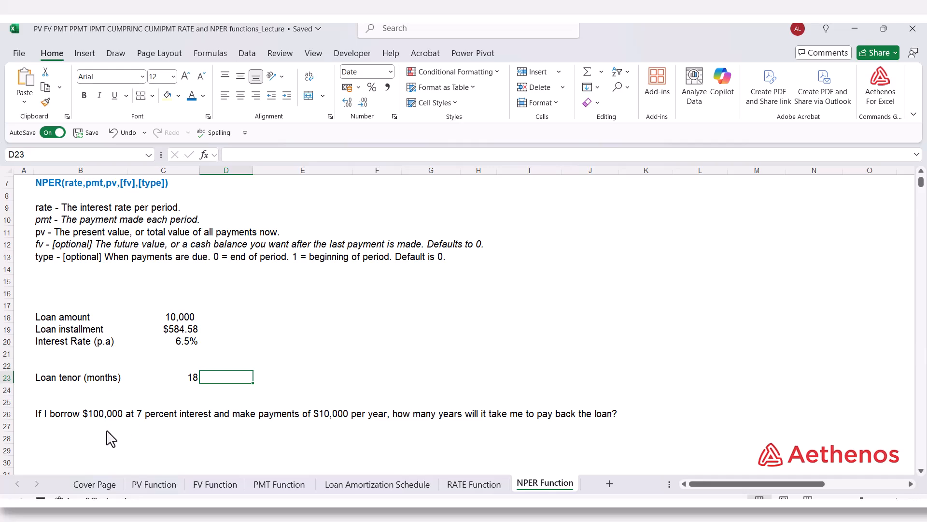
click(657, 418)
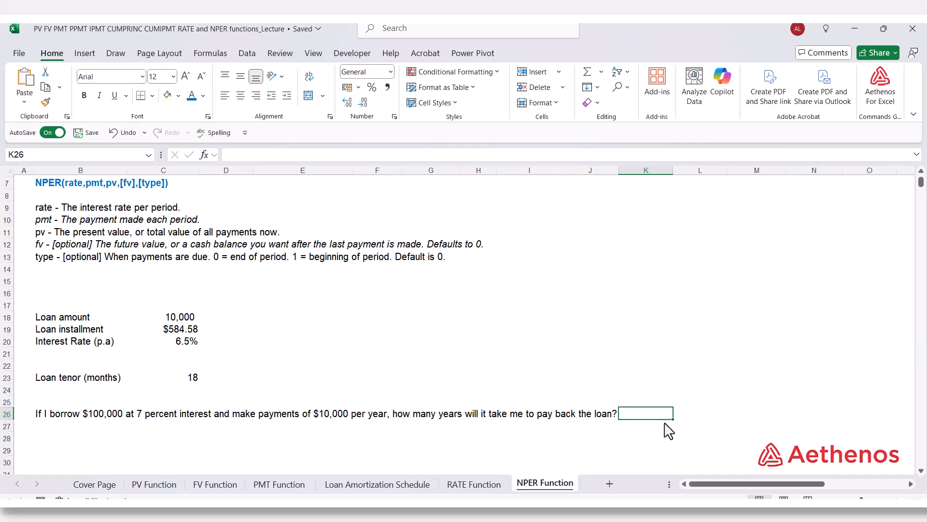
text(=)
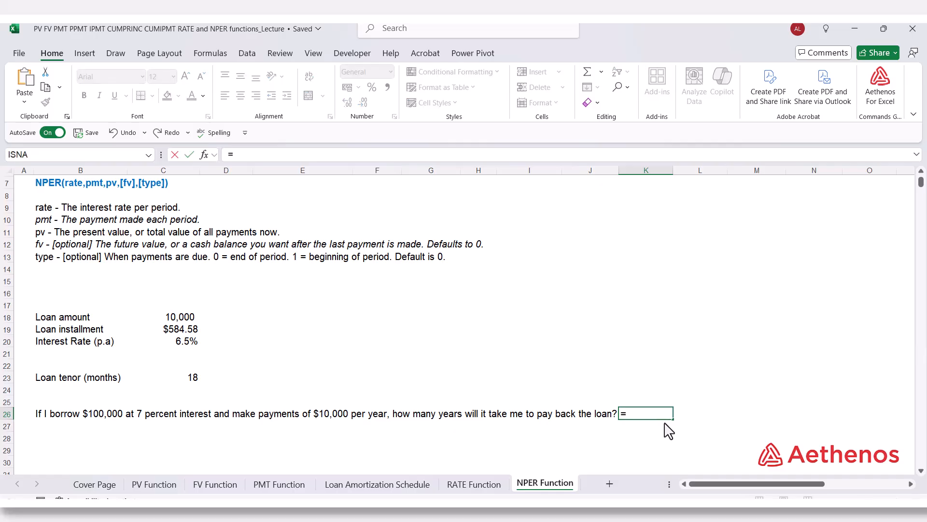
text(nper)
key(Tab)
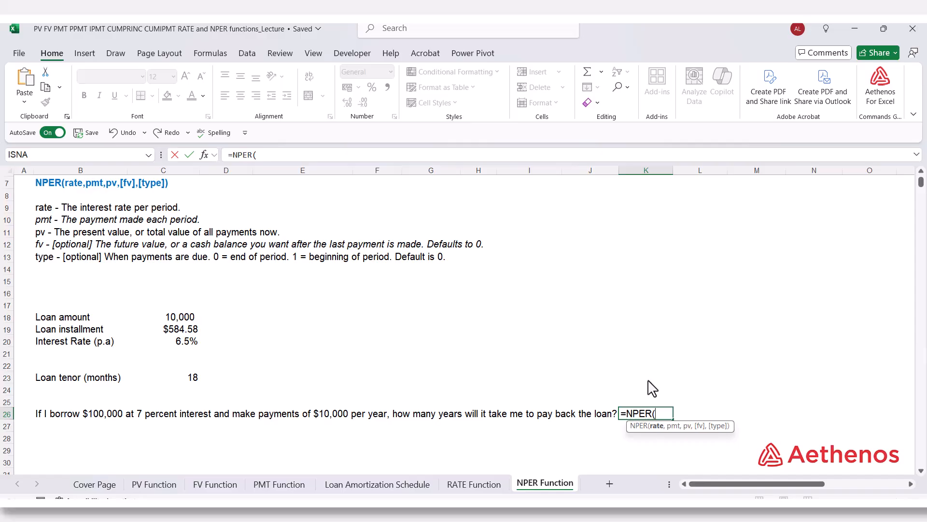
text(0.07,)
text(-10000)
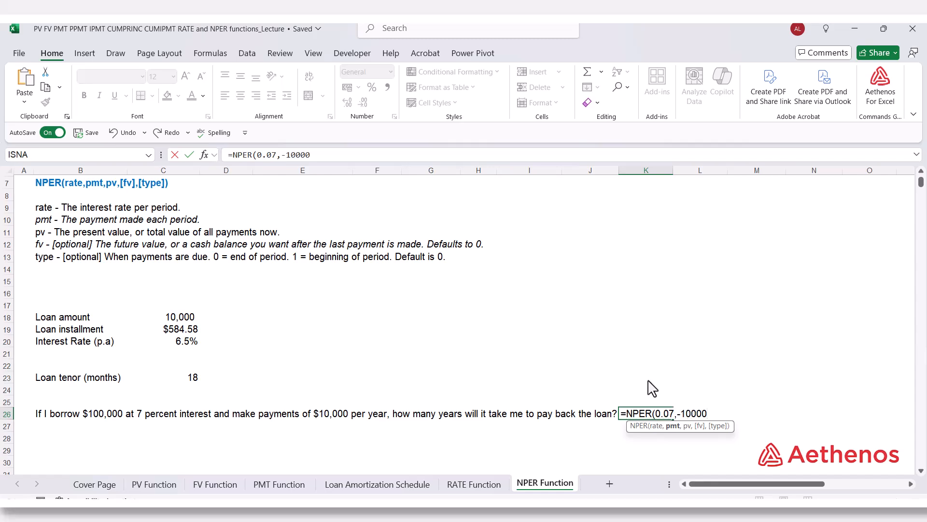
text(,100000)
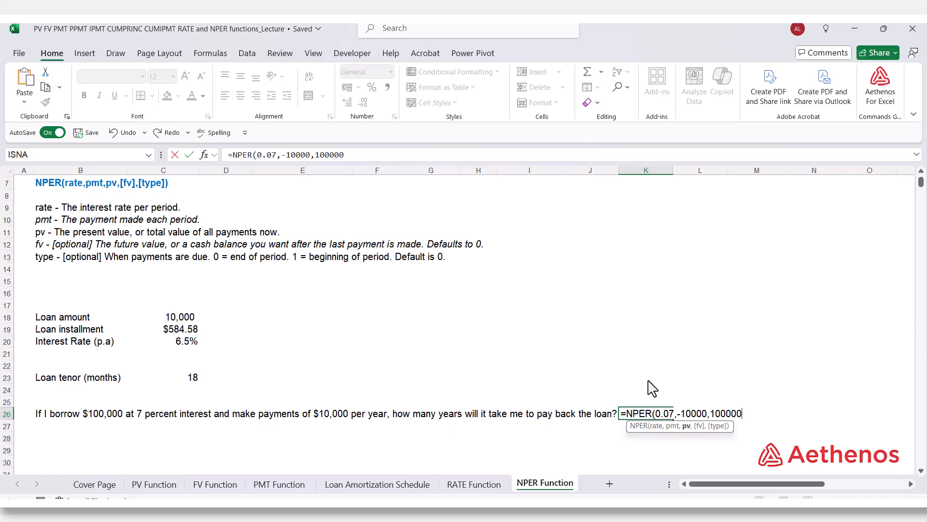
text(,0,)
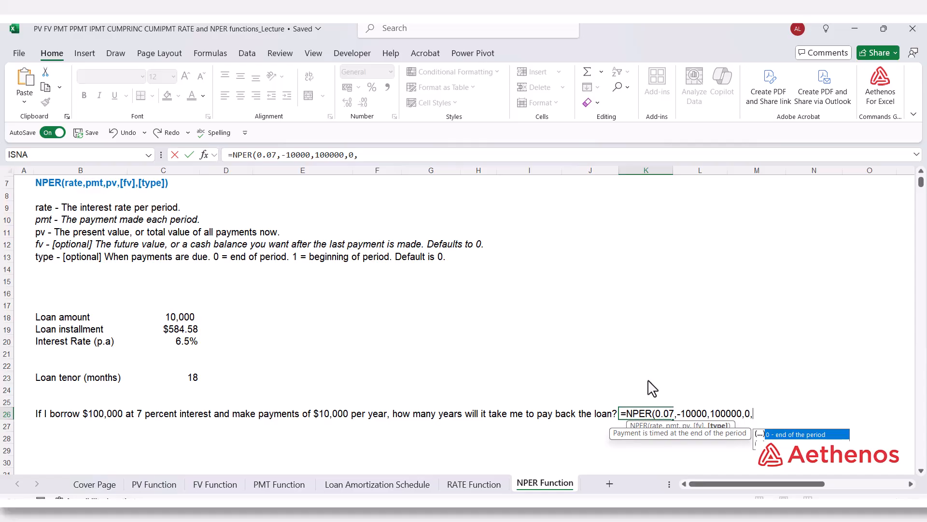
text(0)
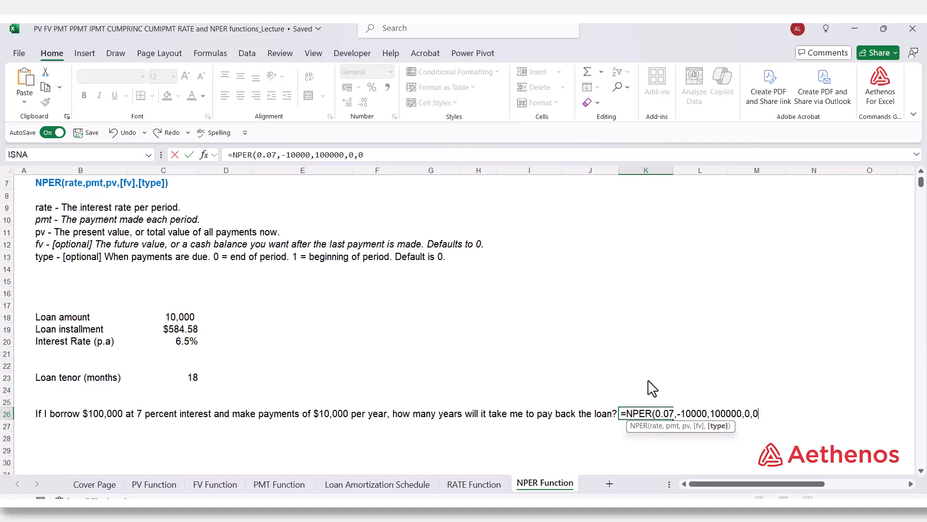
text())
key(Return)
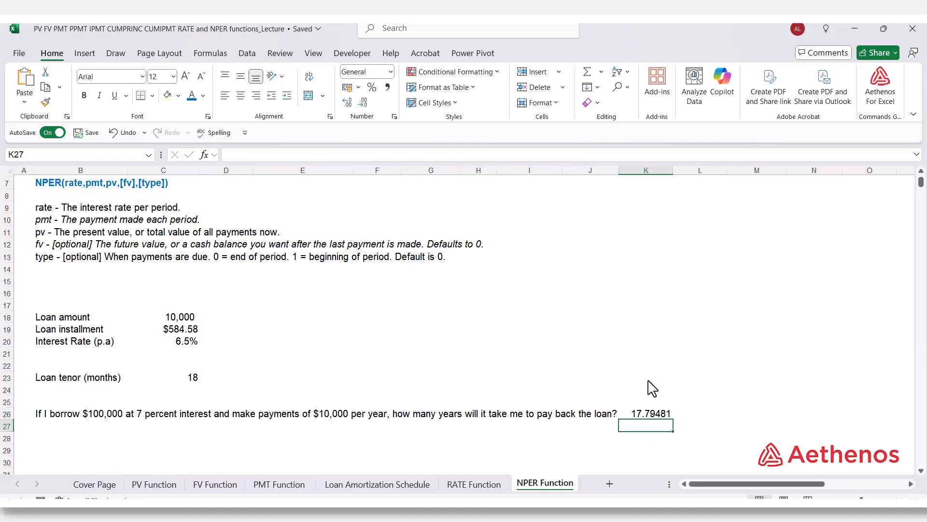
key(Up)
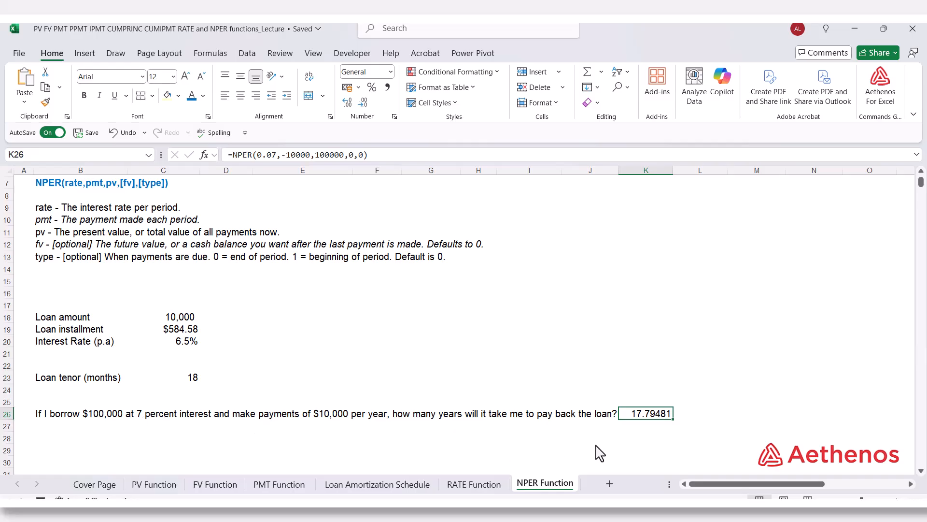
- Extract the fractional part of the payback years in K27 by subtracting 17 from K26
click(646, 431)
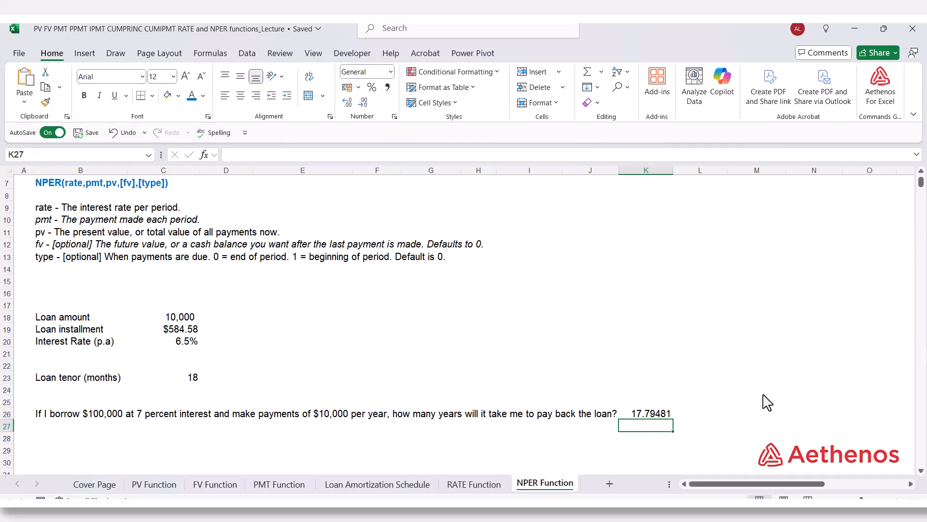
text(=)
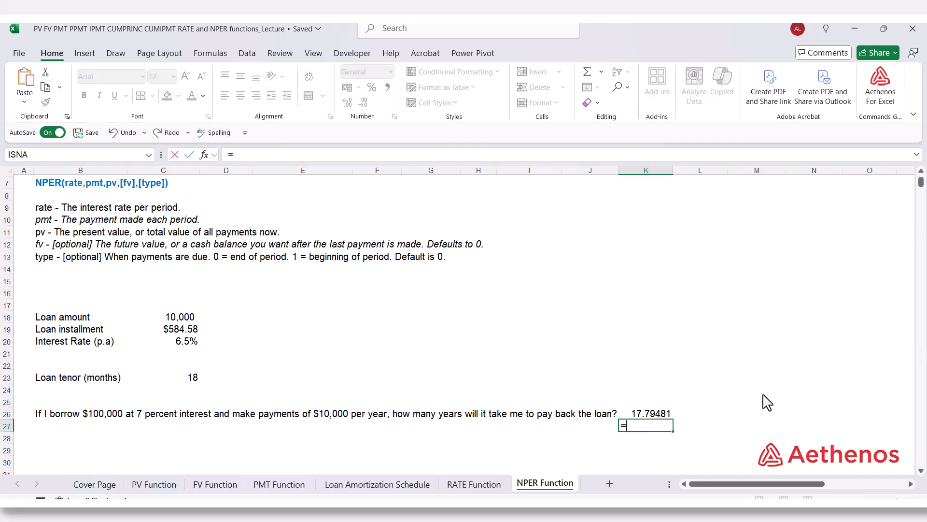
key(Up)
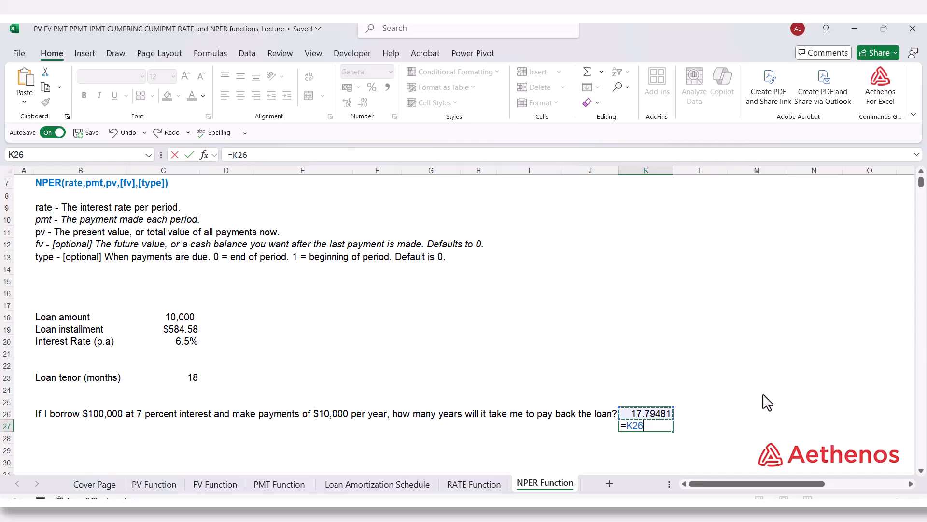
text(-17)
key(Return)
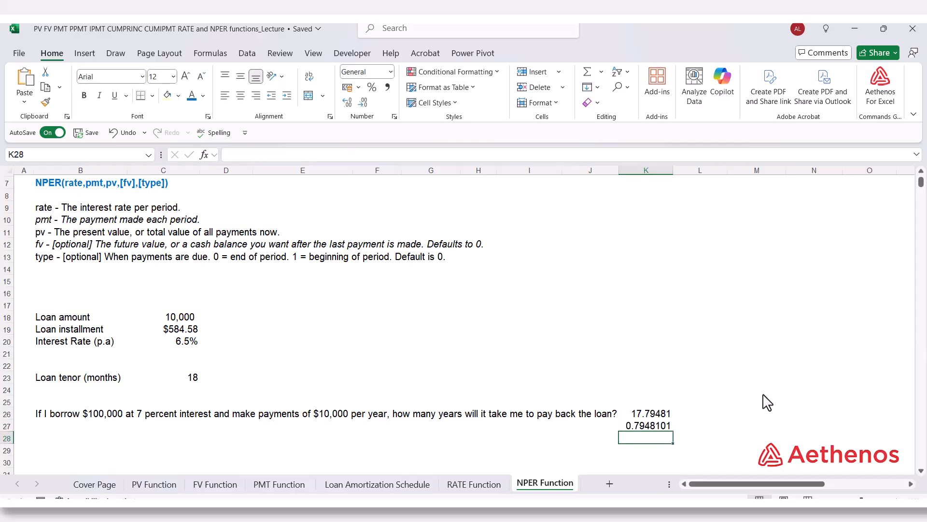
key(Up)
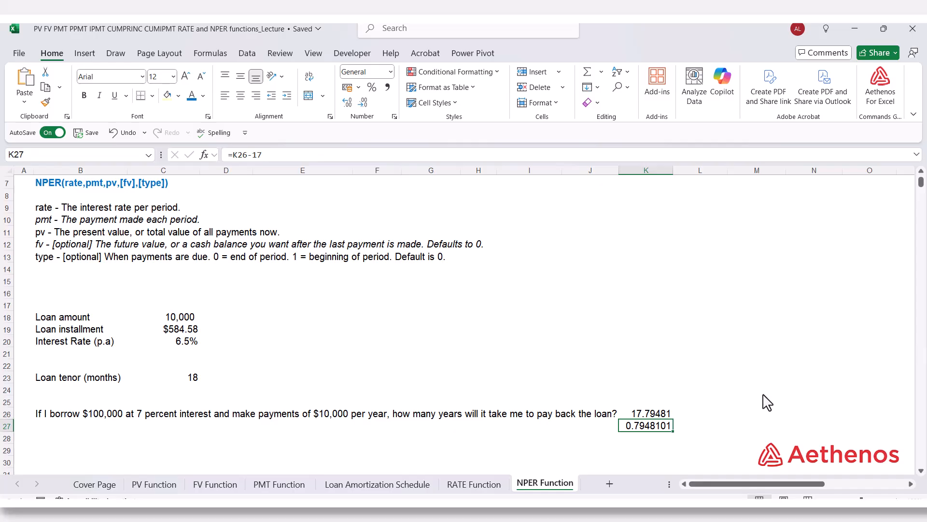
- Convert the fractional year into months in K28 by multiplying 12 by K27
key(Down)
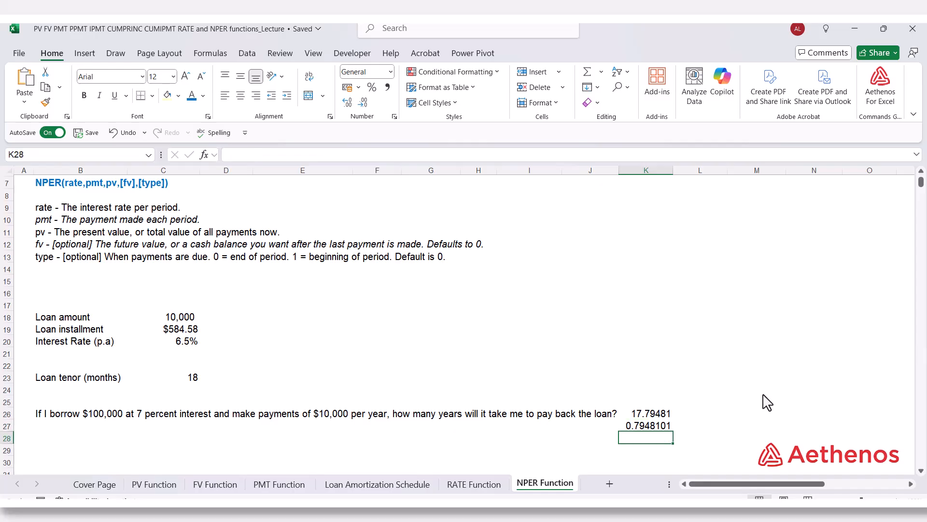
text(=)
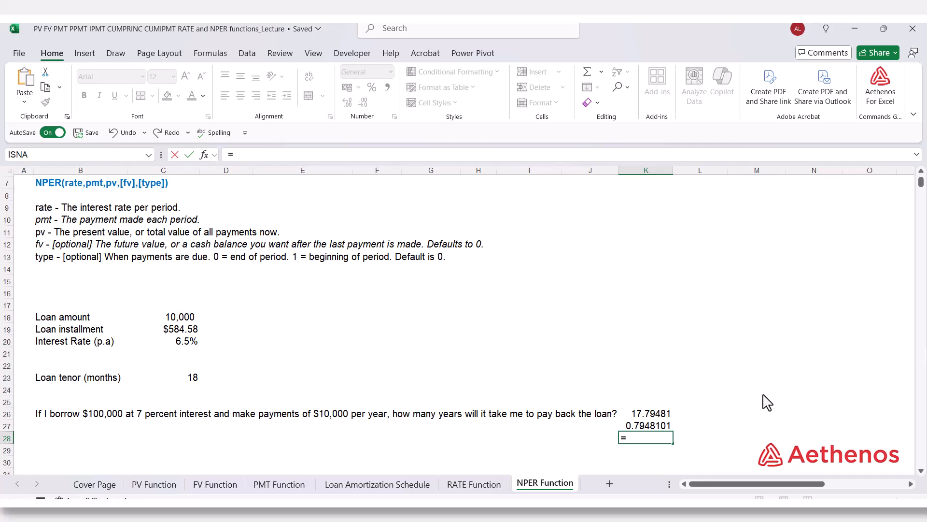
text(12*)
key(Up)
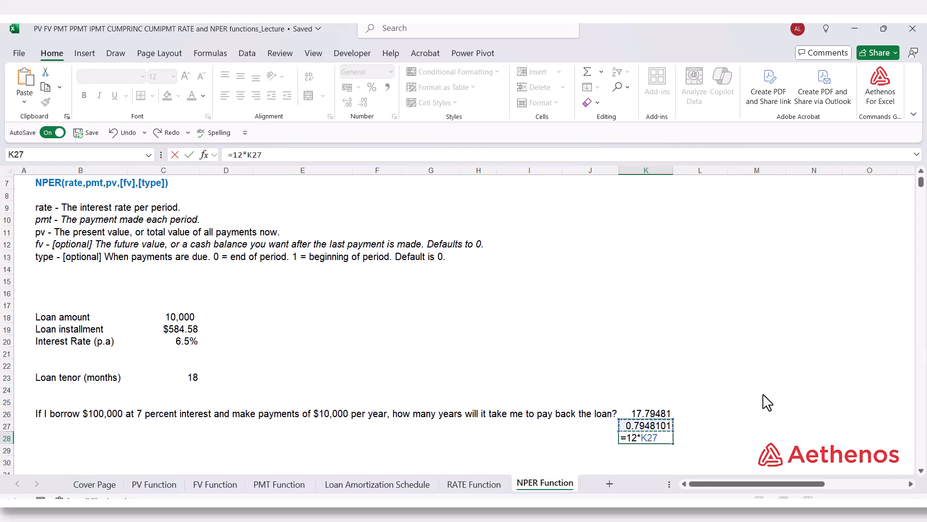
key(Return)
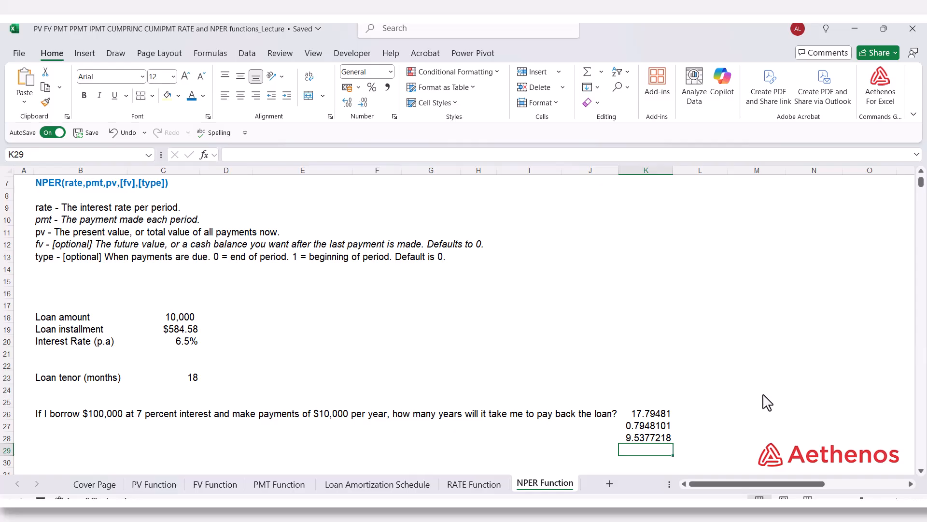
- Review the payback years, fractional year and equivalent months in K26 to K28 along with their formulas
key(Up)
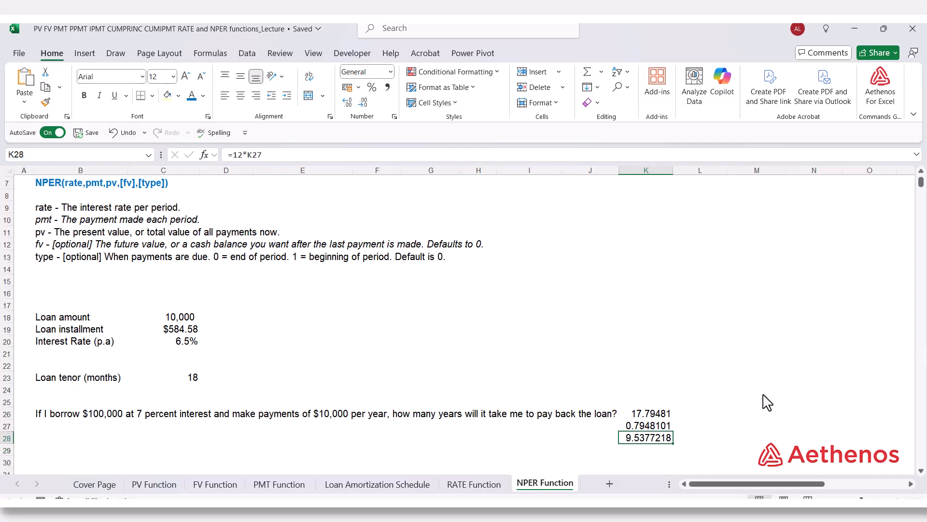
key(Up)
key(Up)
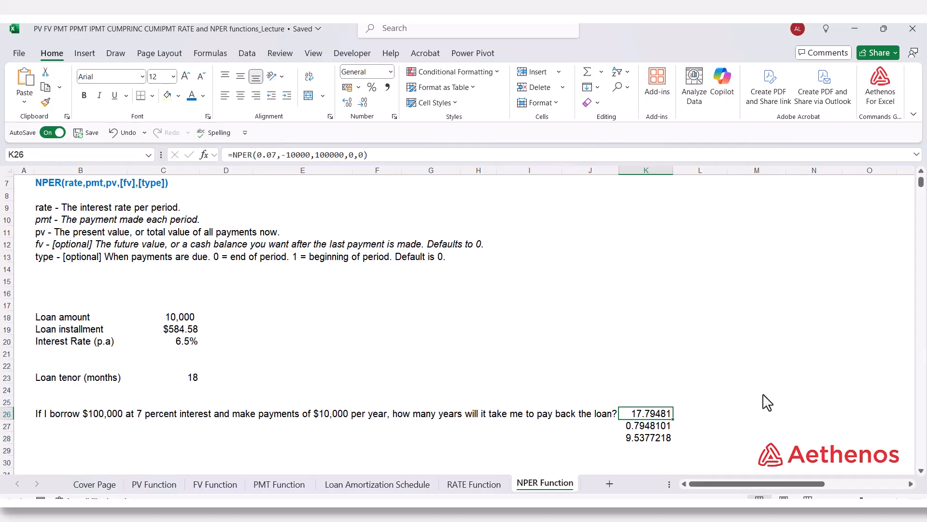
key(Down)
key(Down)
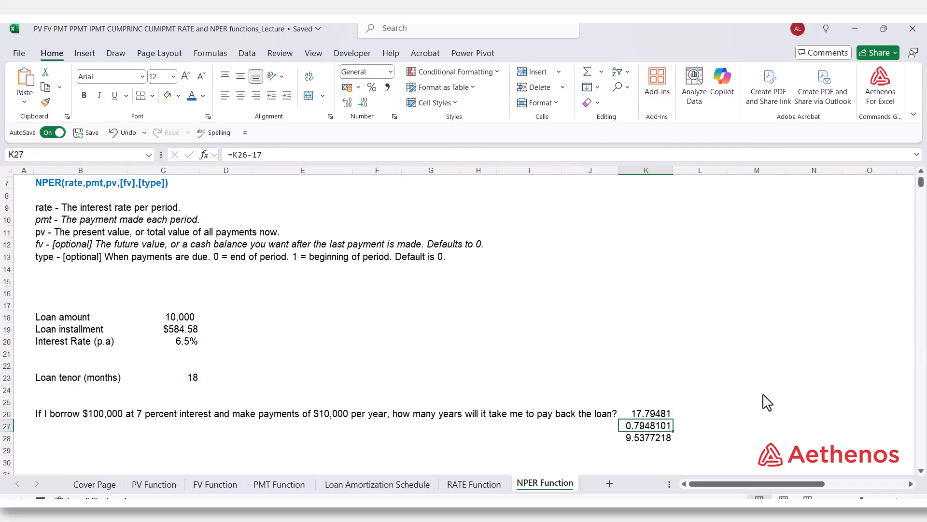
key(Up)
key(Up)
key(Down)
key(Down)
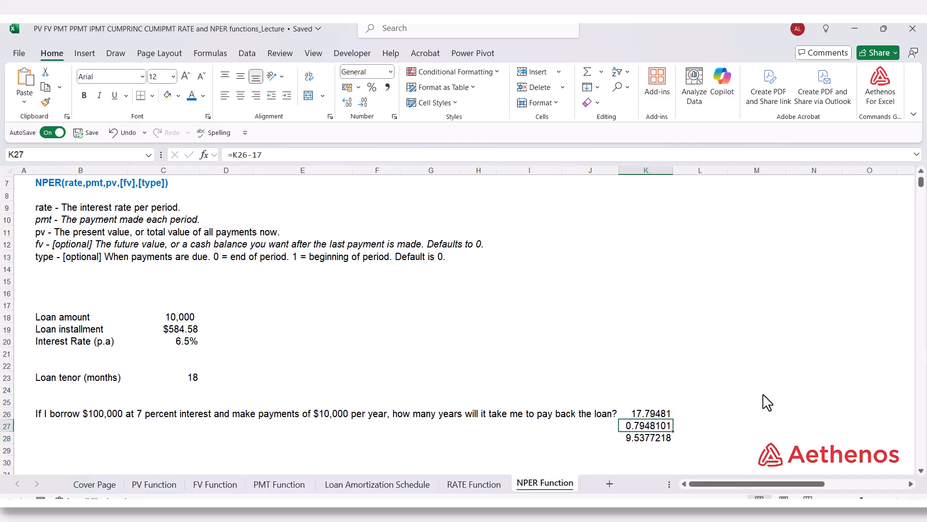